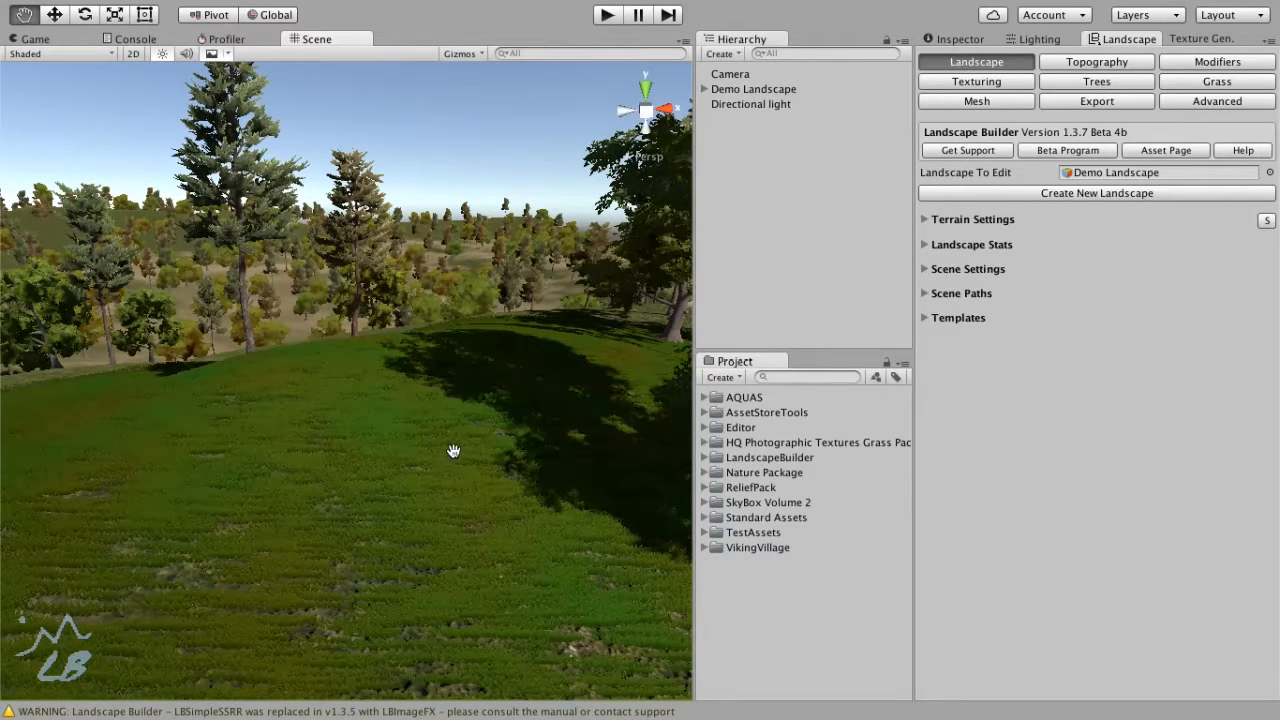
# Step: Look over the Demo Landscape from several angles in the scene and through the camera's game view
pyautogui.keyDown('alt'); pyautogui.moveTo(467, 351); pyautogui.dragTo(439, 380); pyautogui.keyUp('alt')
pyautogui.press('s')
pyautogui.moveTo(439, 380); pyautogui.dragTo(508, 390, button='right')
pyautogui.click(712, 75)
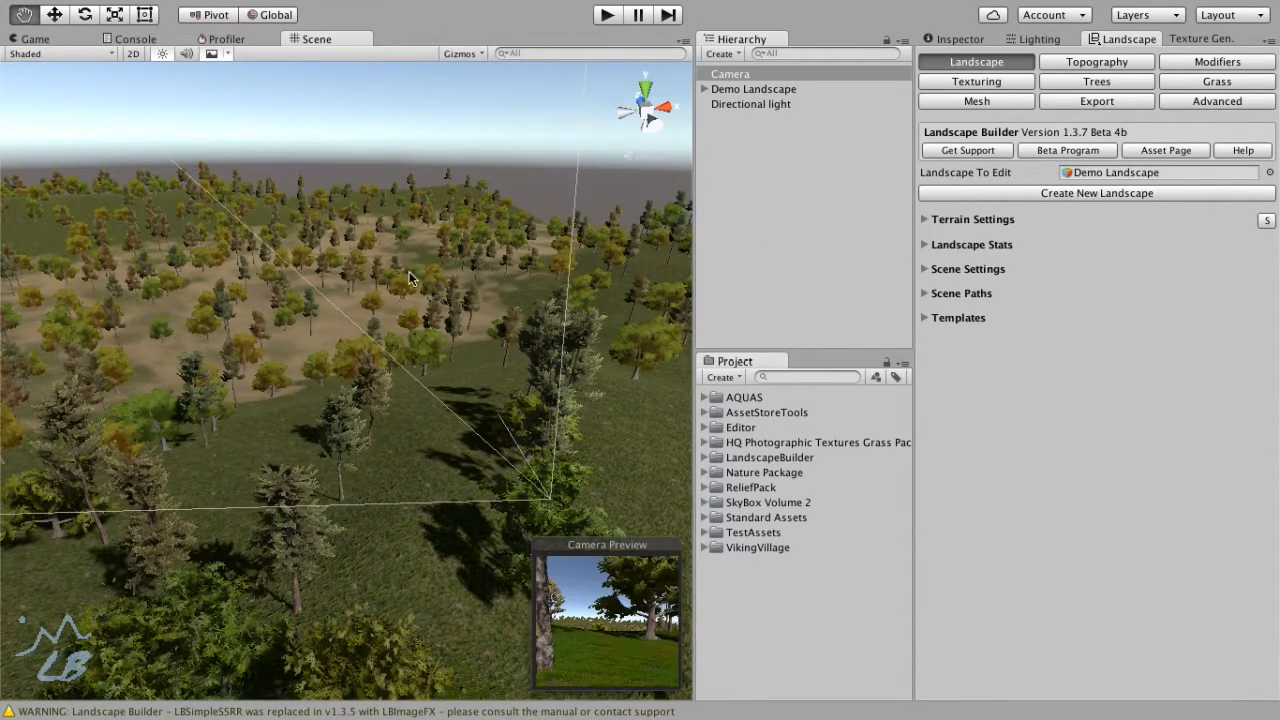
pyautogui.press('super+2')
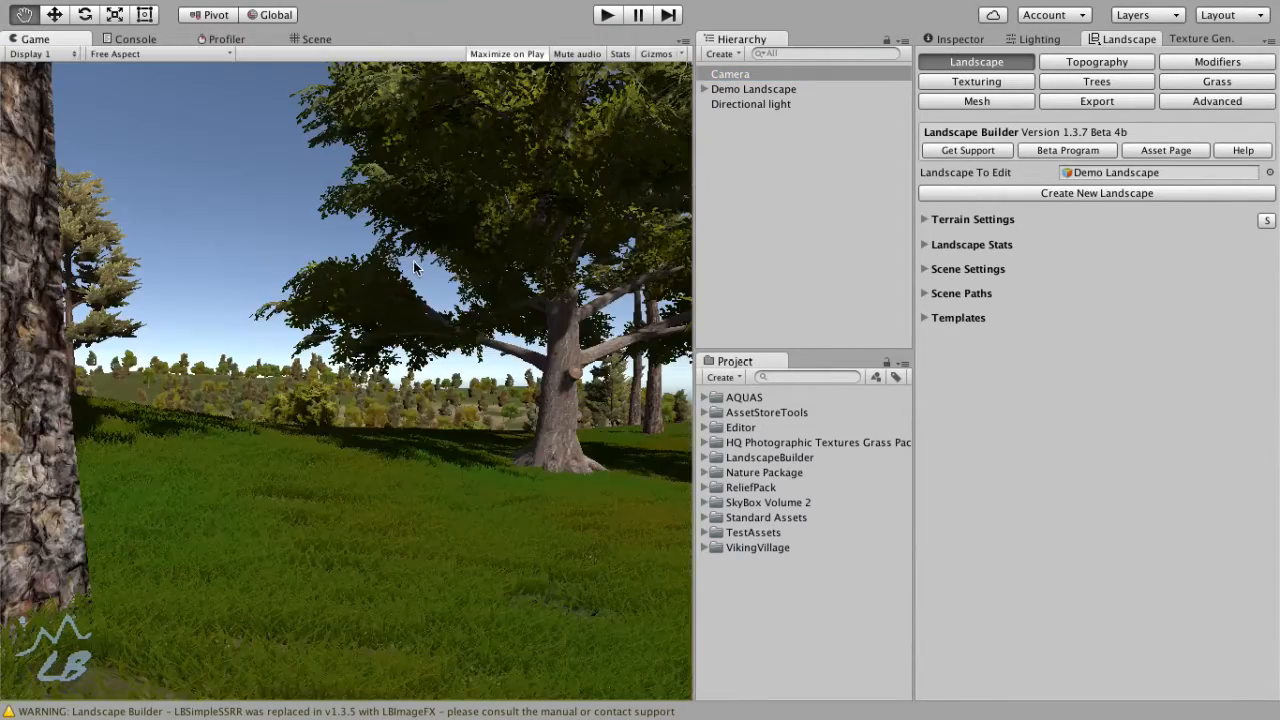
pyautogui.click(788, 206)
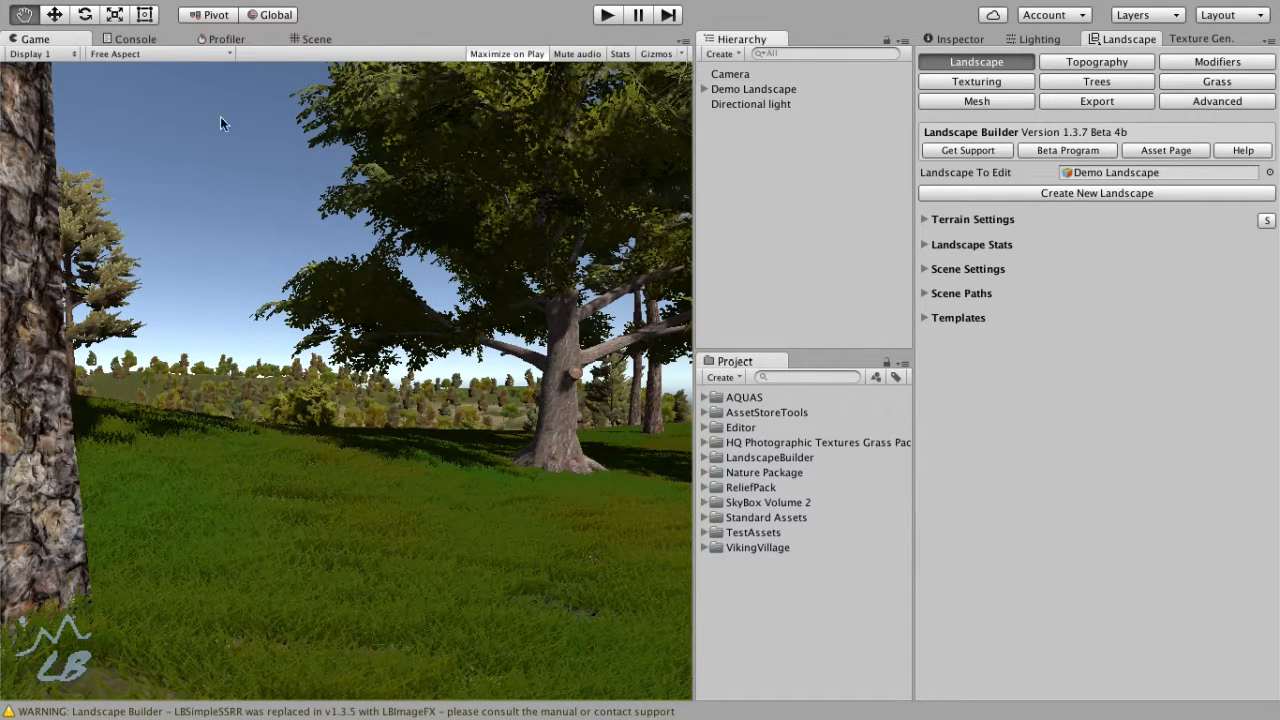
pyautogui.click(297, 39)
pyautogui.moveTo(521, 344); pyautogui.dragTo(451, 371, button='right')
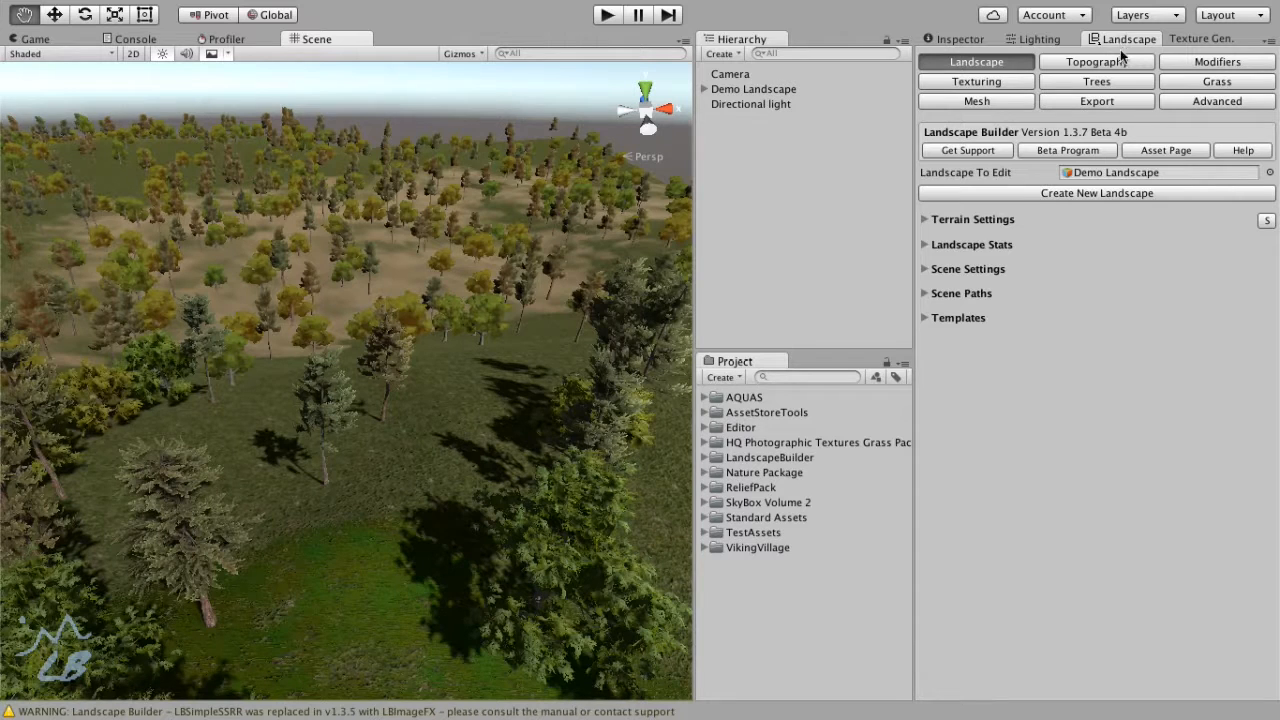
# Step: Set up scene lighting from the Landscape Builder scene settings and inspect the resulting LB Lighting object's properties
pyautogui.click(988, 63)
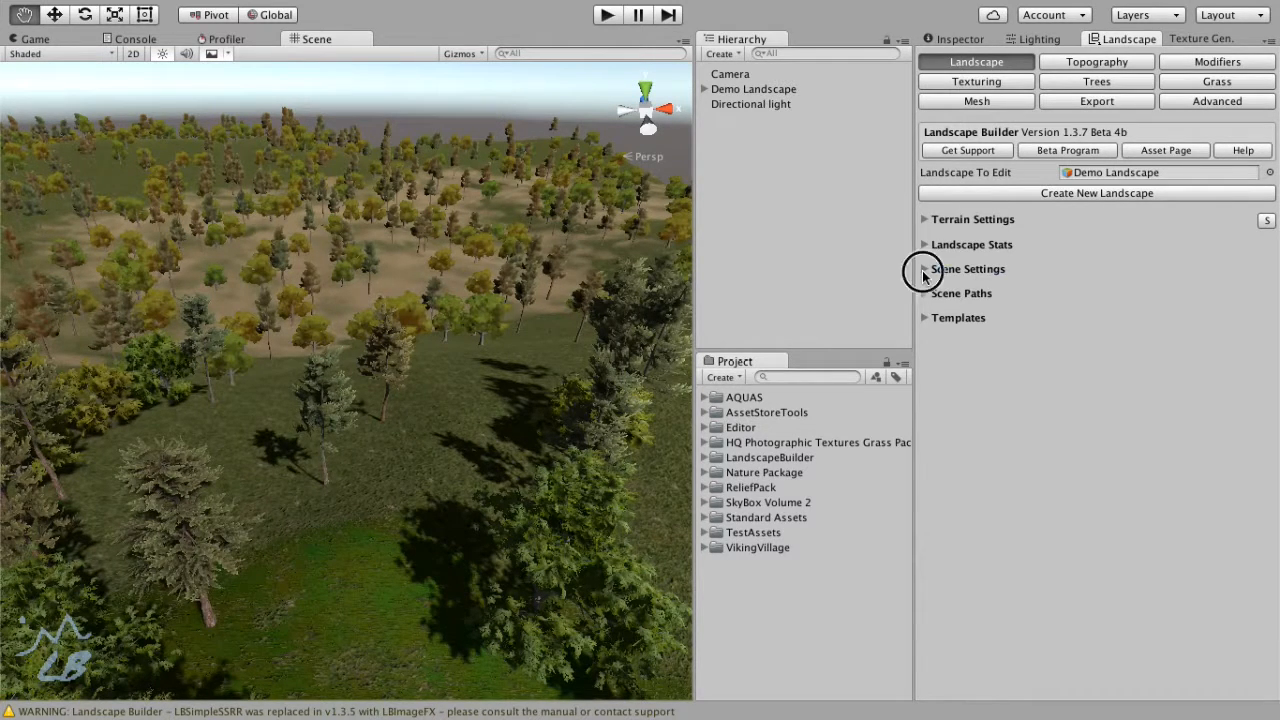
pyautogui.click(924, 270)
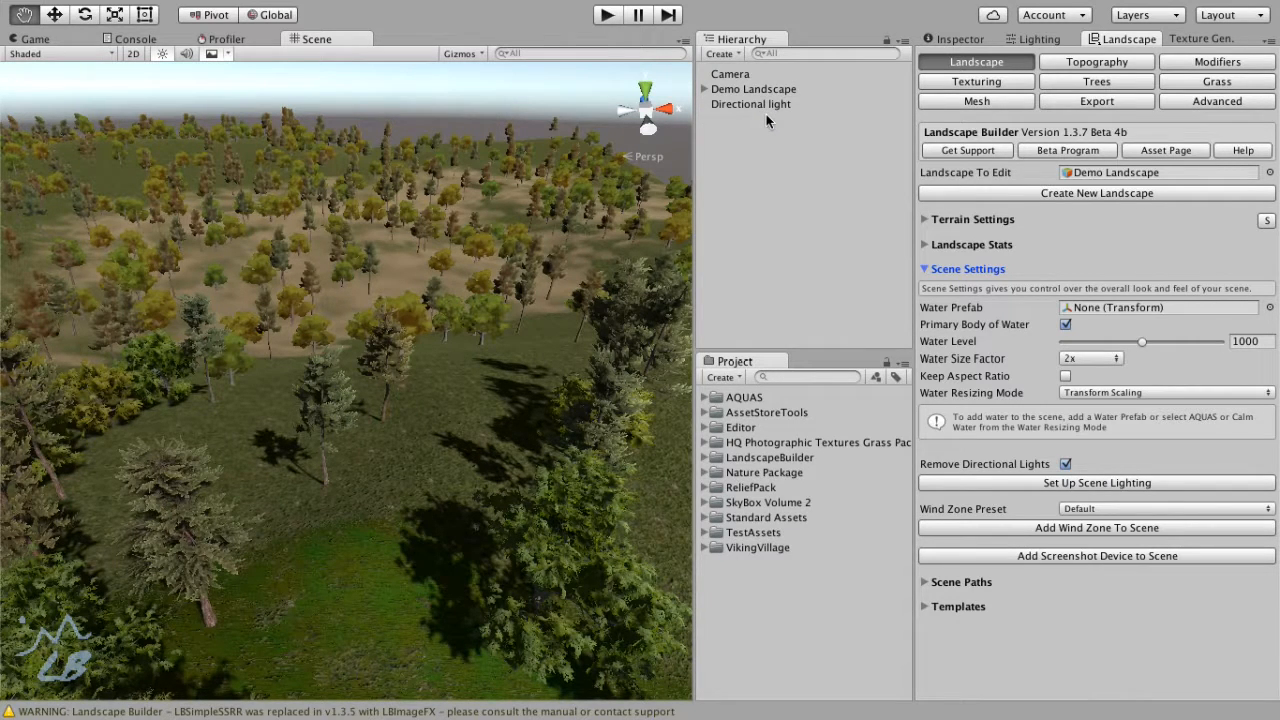
pyautogui.click(1105, 485)
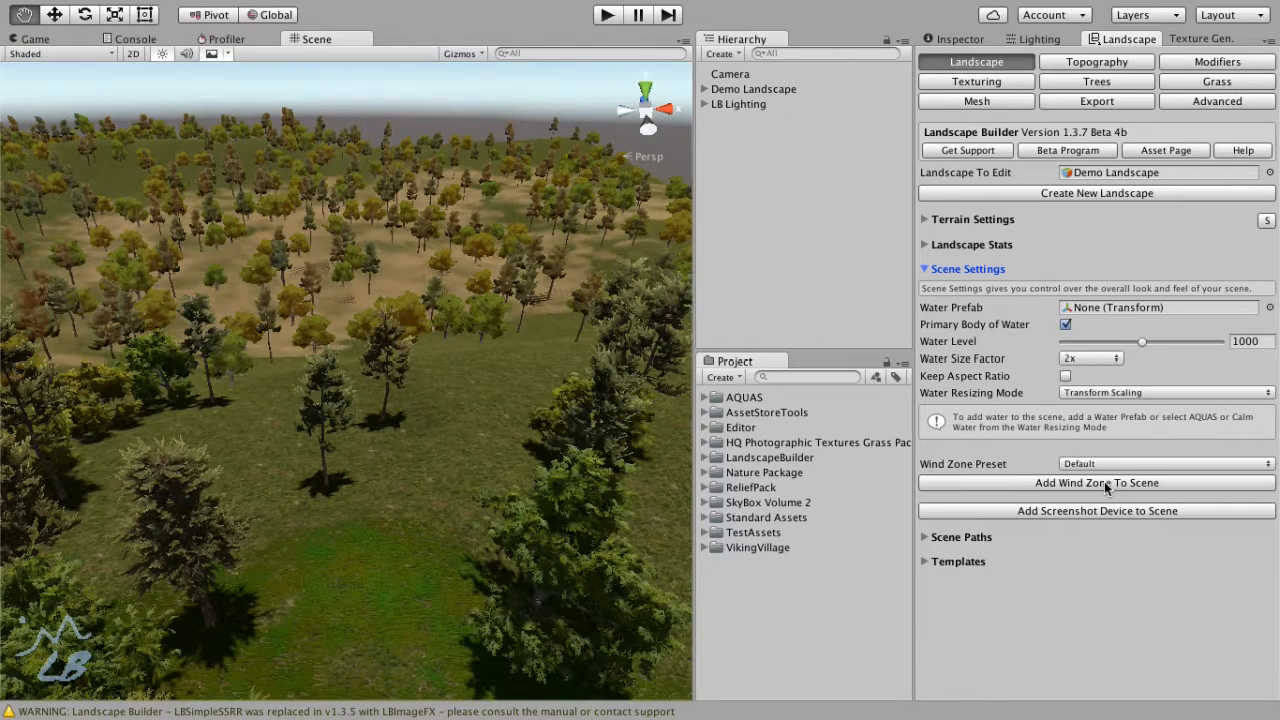
pyautogui.click(754, 103)
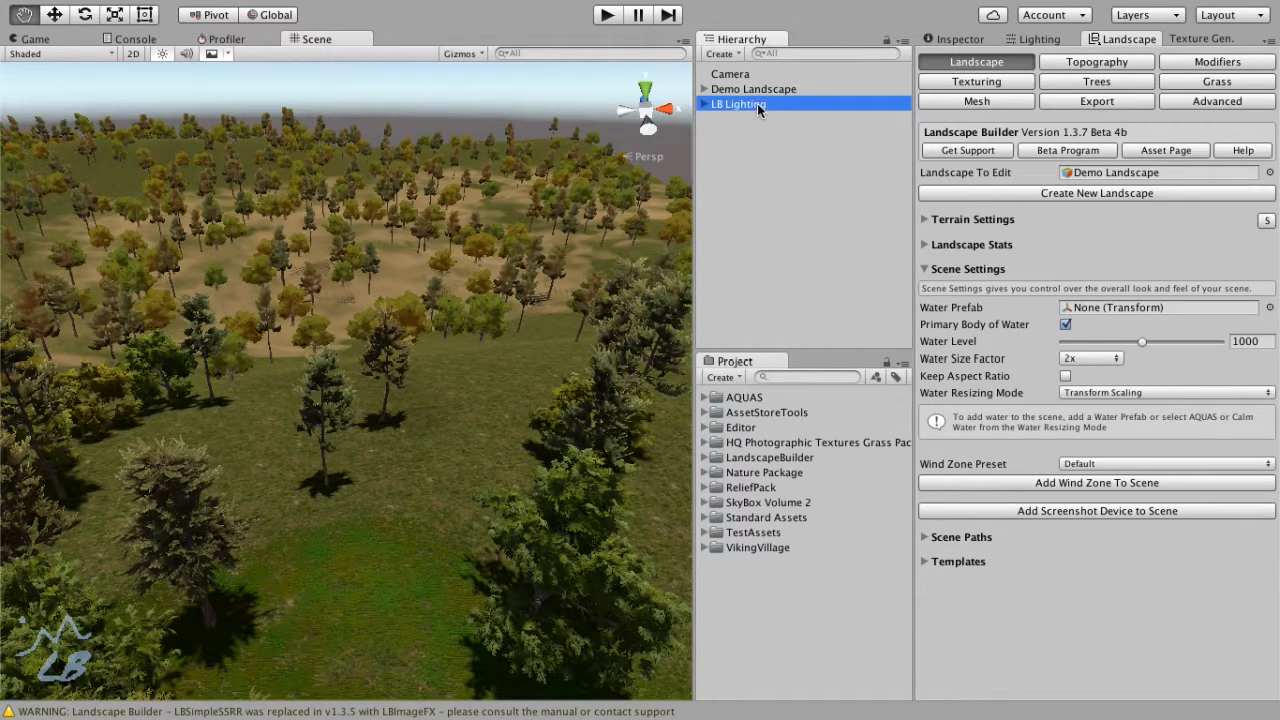
pyautogui.click(960, 39)
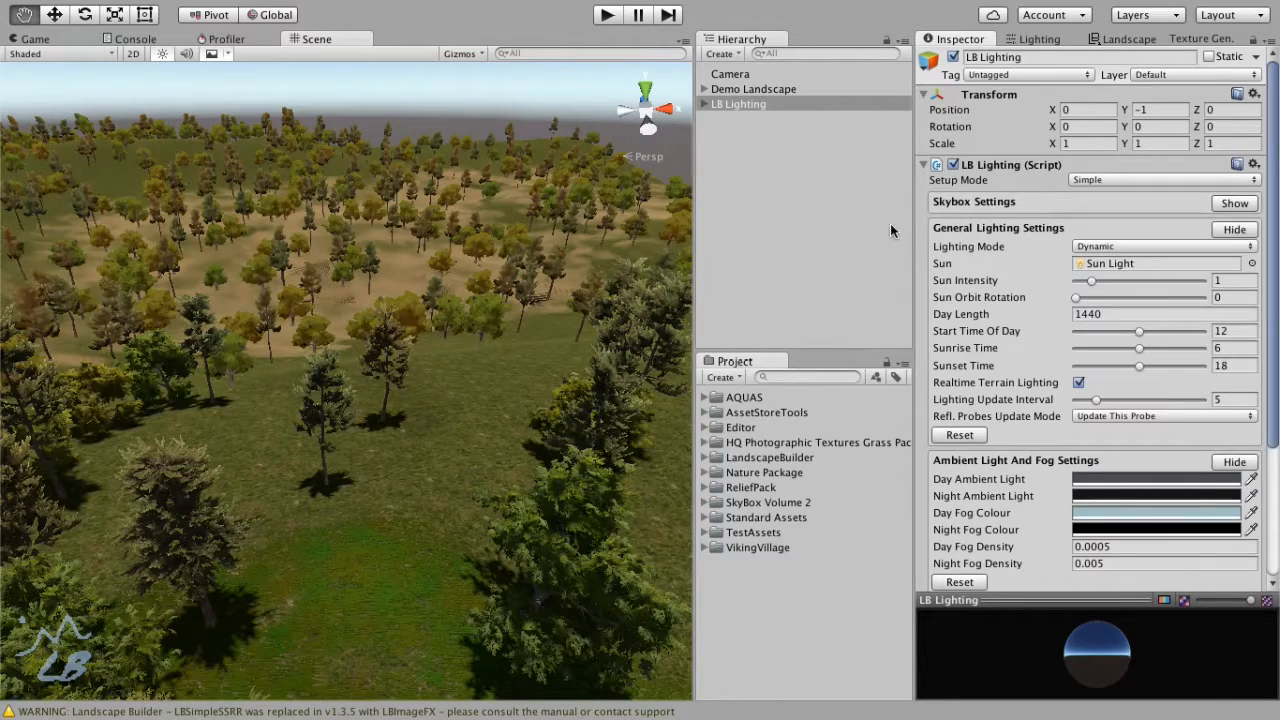
# Step: Switch LB Lighting's setup mode between Advanced and Simple to compare their options, ending on Simple
pyautogui.click(1102, 179)
pyautogui.click(1106, 192)
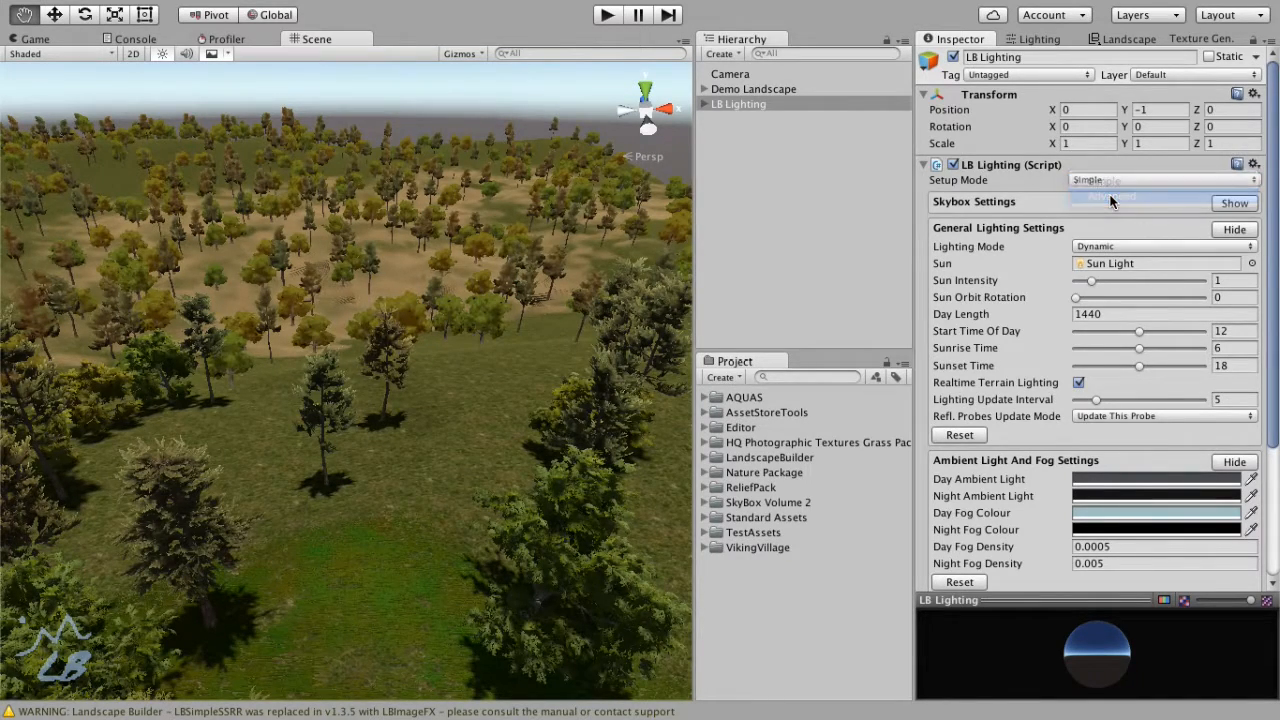
pyautogui.click(1104, 180)
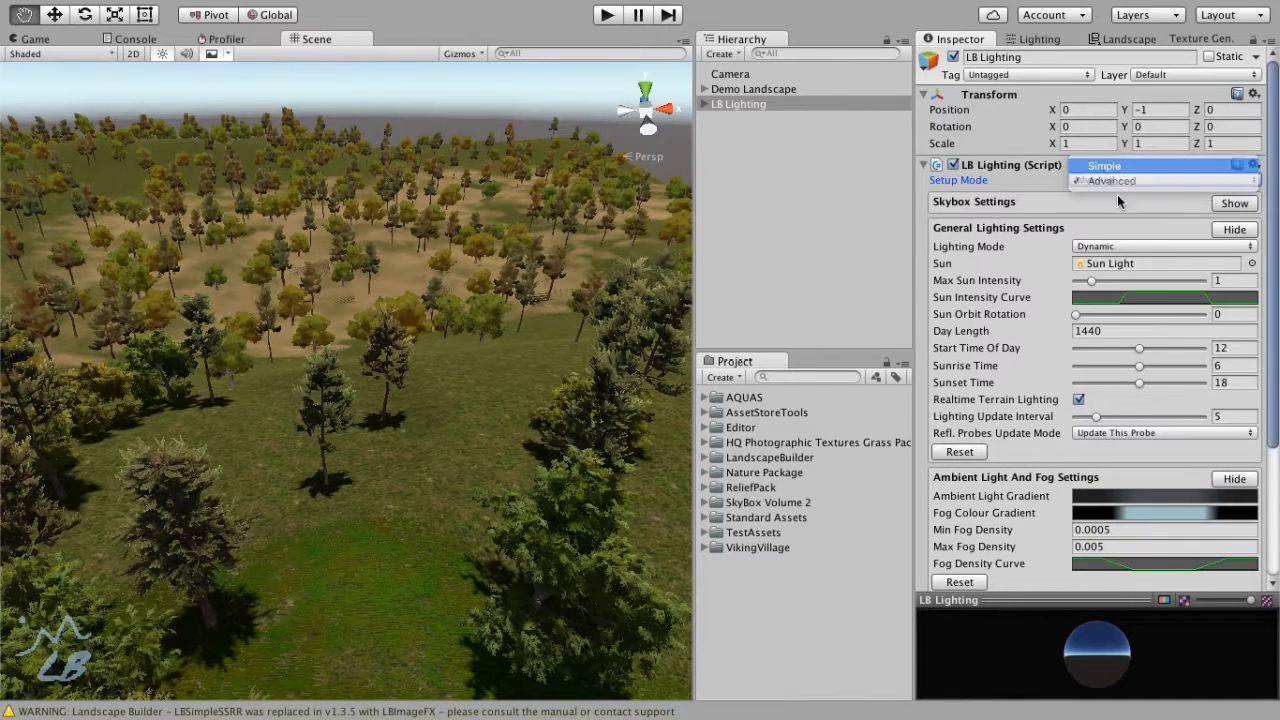
pyautogui.click(1110, 162)
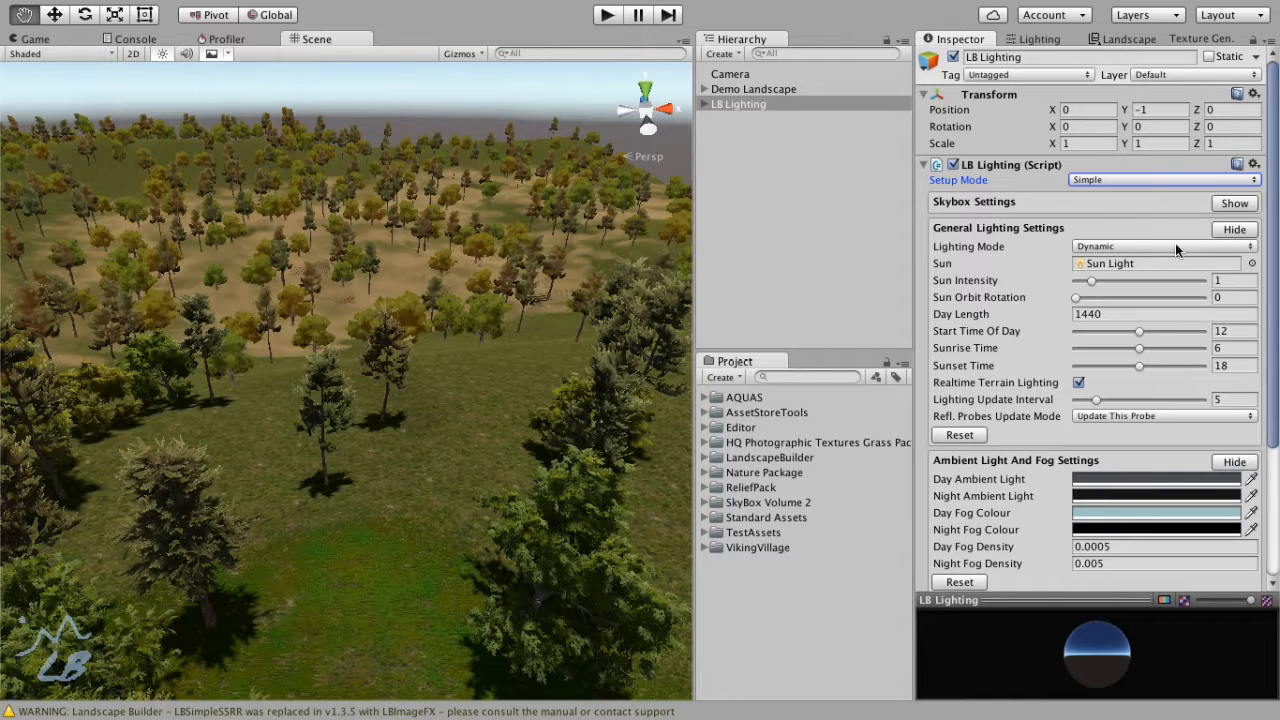
pyautogui.click(1113, 182)
pyautogui.click(1115, 196)
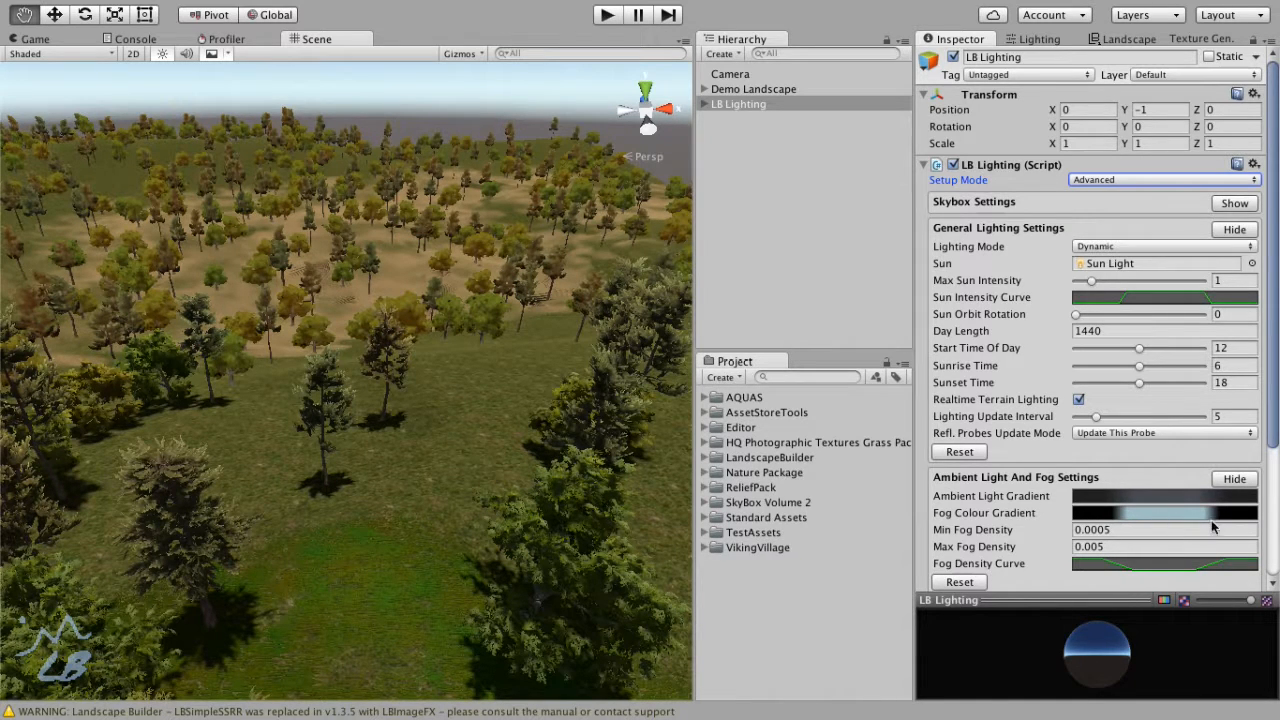
pyautogui.click(1117, 181)
pyautogui.click(1114, 163)
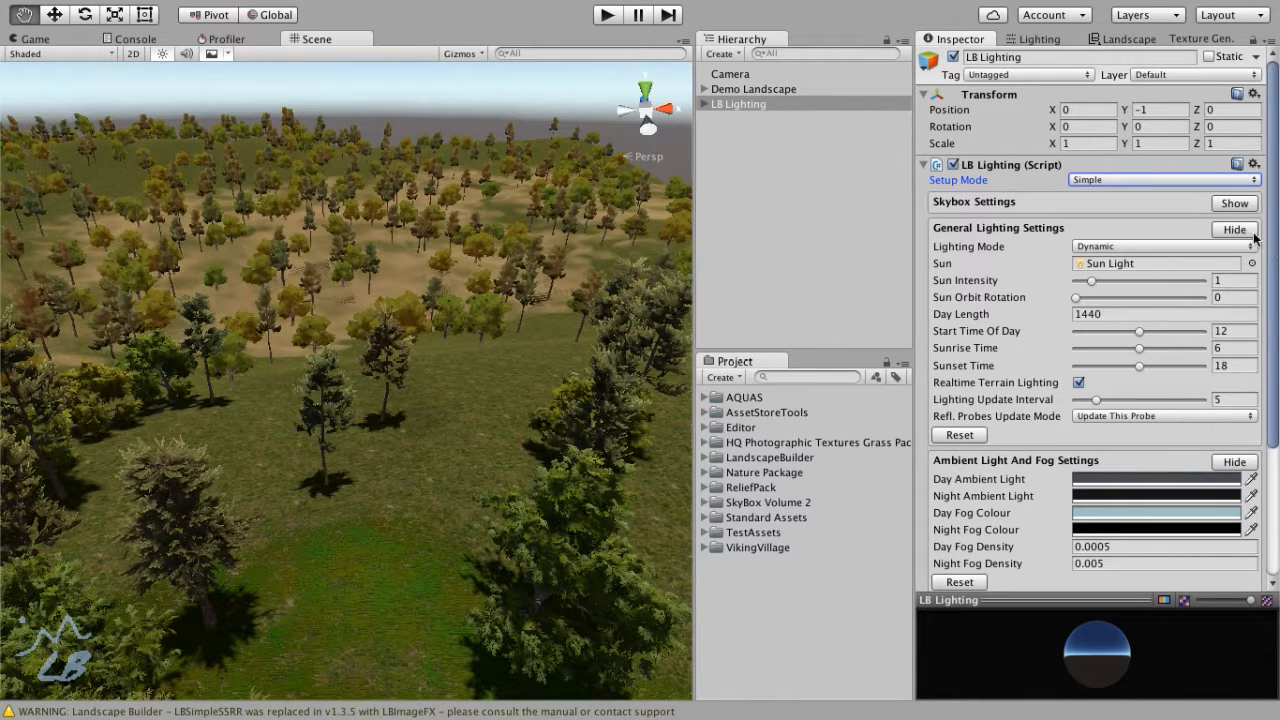
# Step: Collapse the expanded LB Lighting settings sections and update the lighting preview
pyautogui.click(1236, 203)
pyautogui.click(1236, 203)
pyautogui.click(1236, 229)
pyautogui.click(1248, 256)
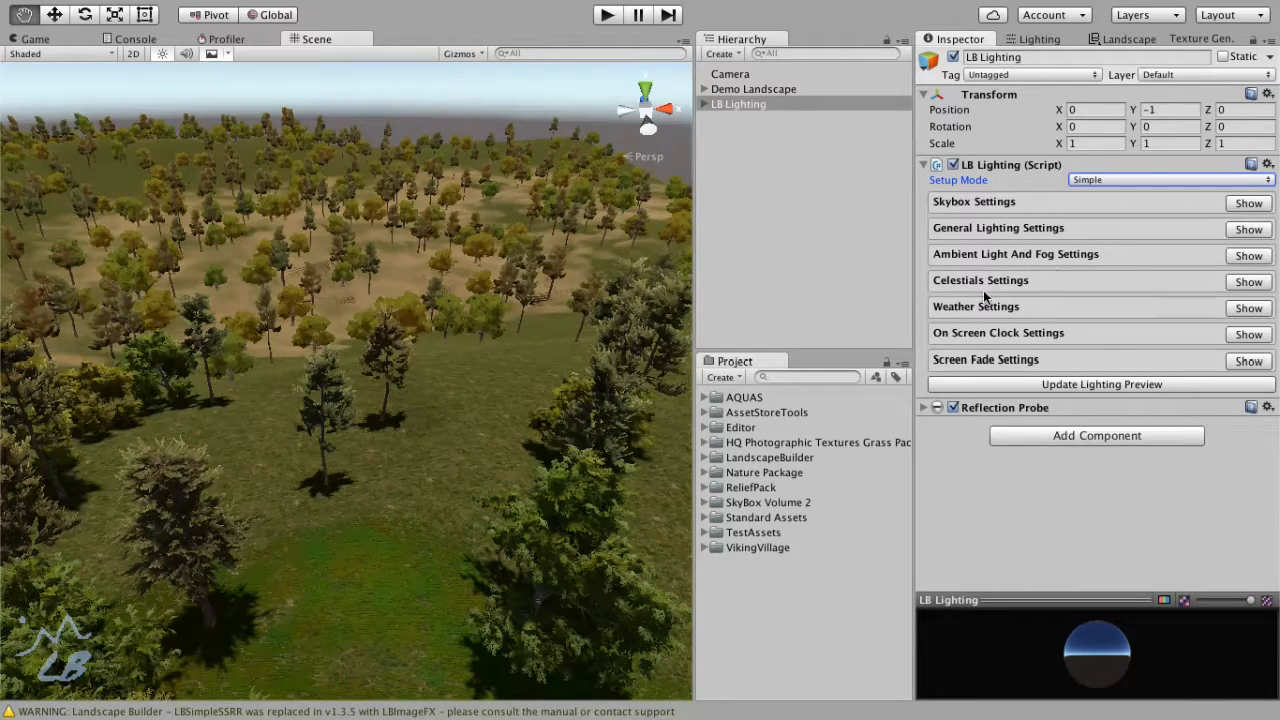
pyautogui.click(1086, 385)
# Step: Change the skybox type to Six Sided in the Skybox Settings and add one skybox entry
pyautogui.click(1249, 203)
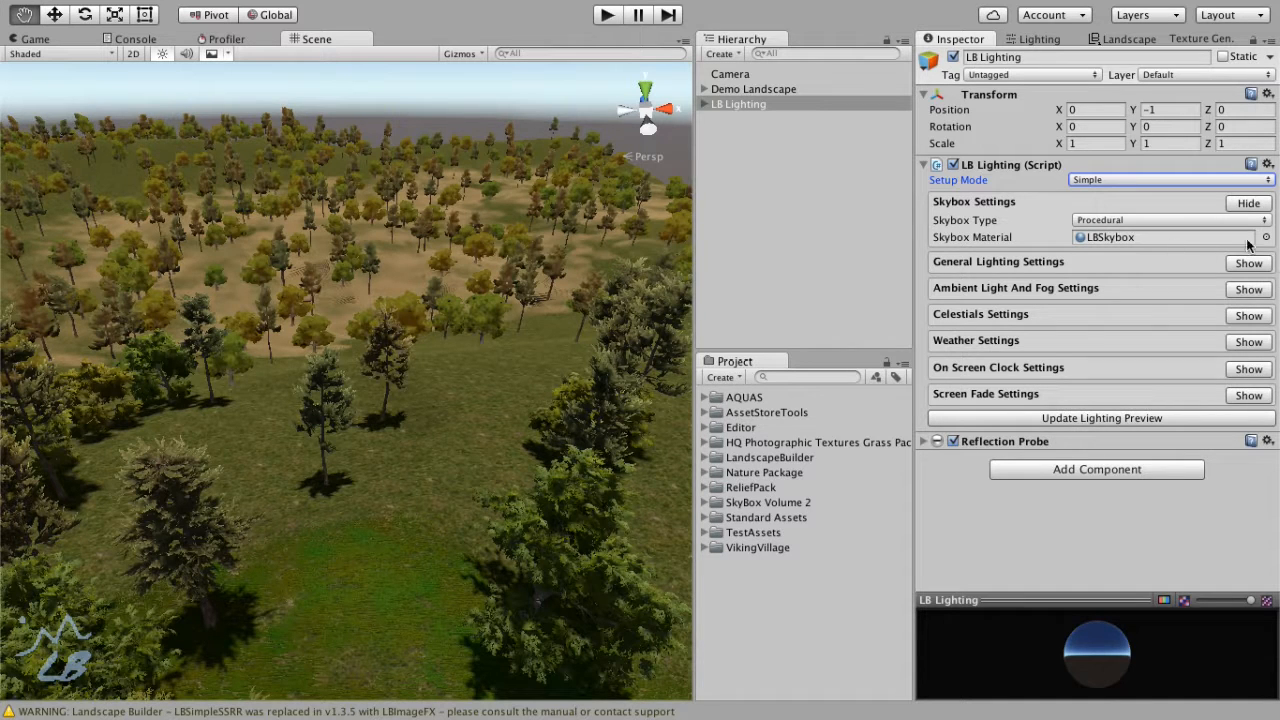
pyautogui.click(1172, 221)
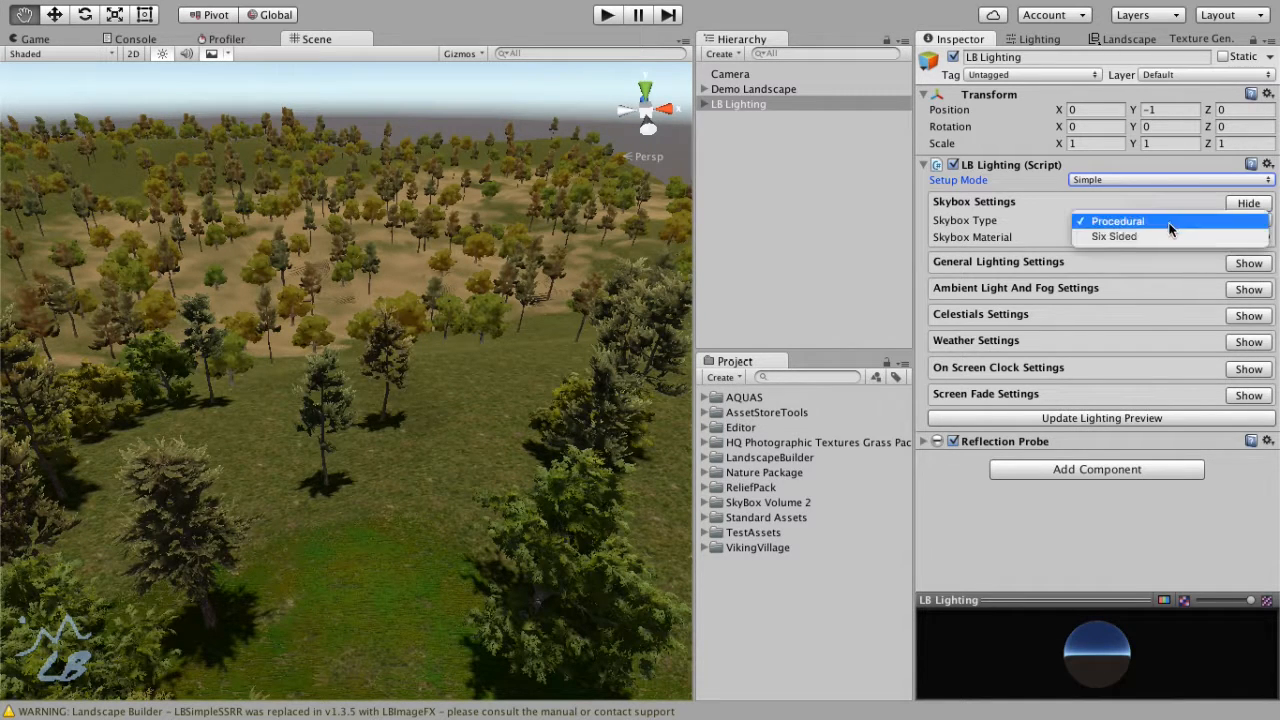
pyautogui.click(1160, 235)
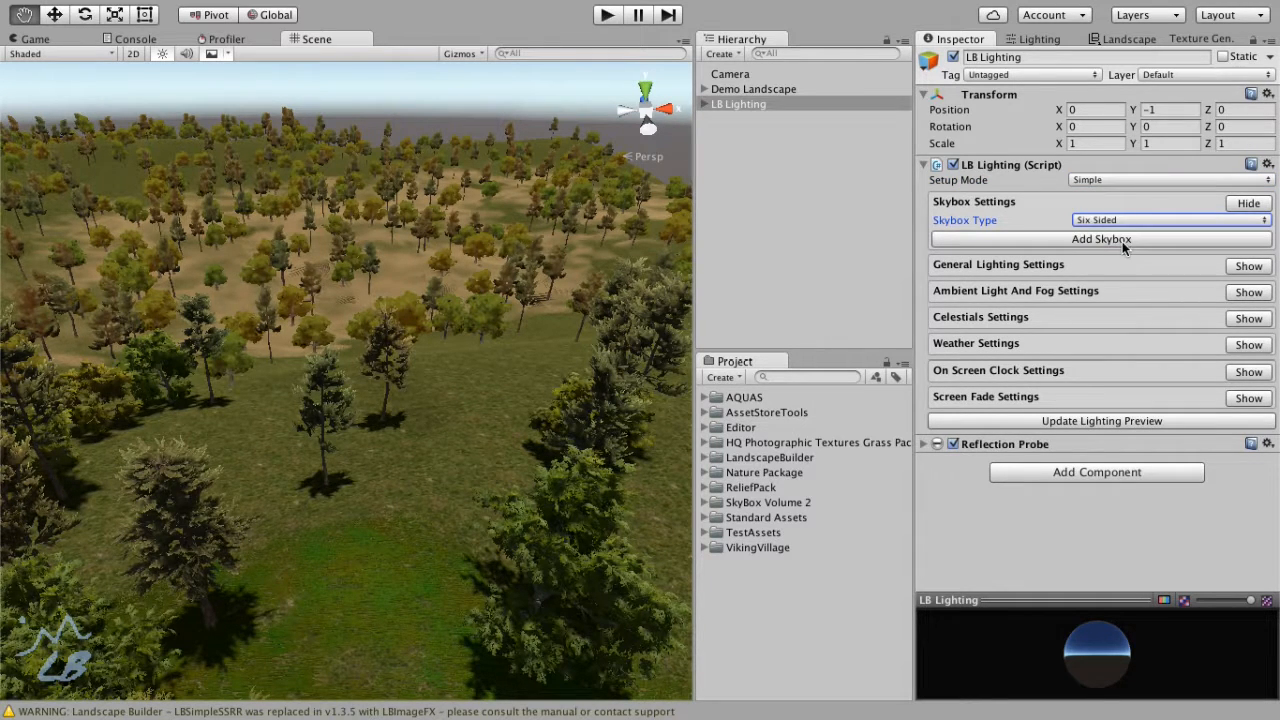
pyautogui.click(1127, 242)
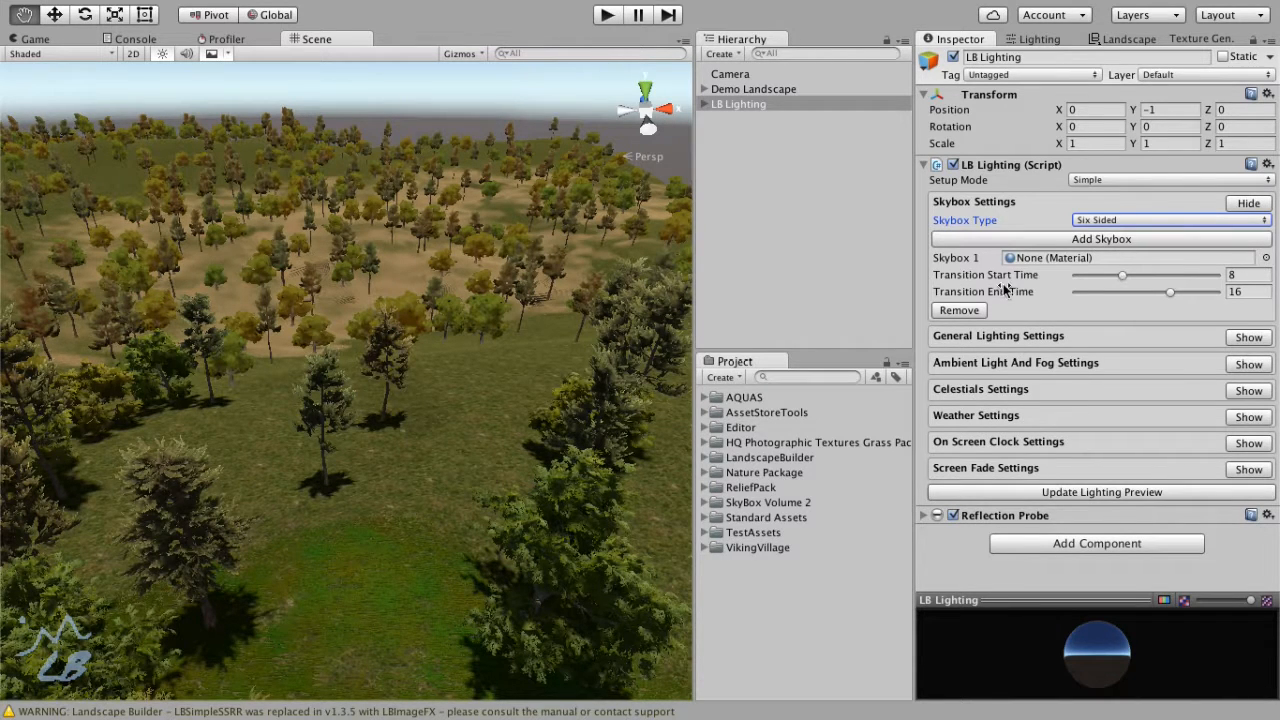
# Step: Assign the Sunny1 material to Skybox 1 and update the lighting preview to view the sky
pyautogui.click(1266, 258)
pyautogui.write('sunny')
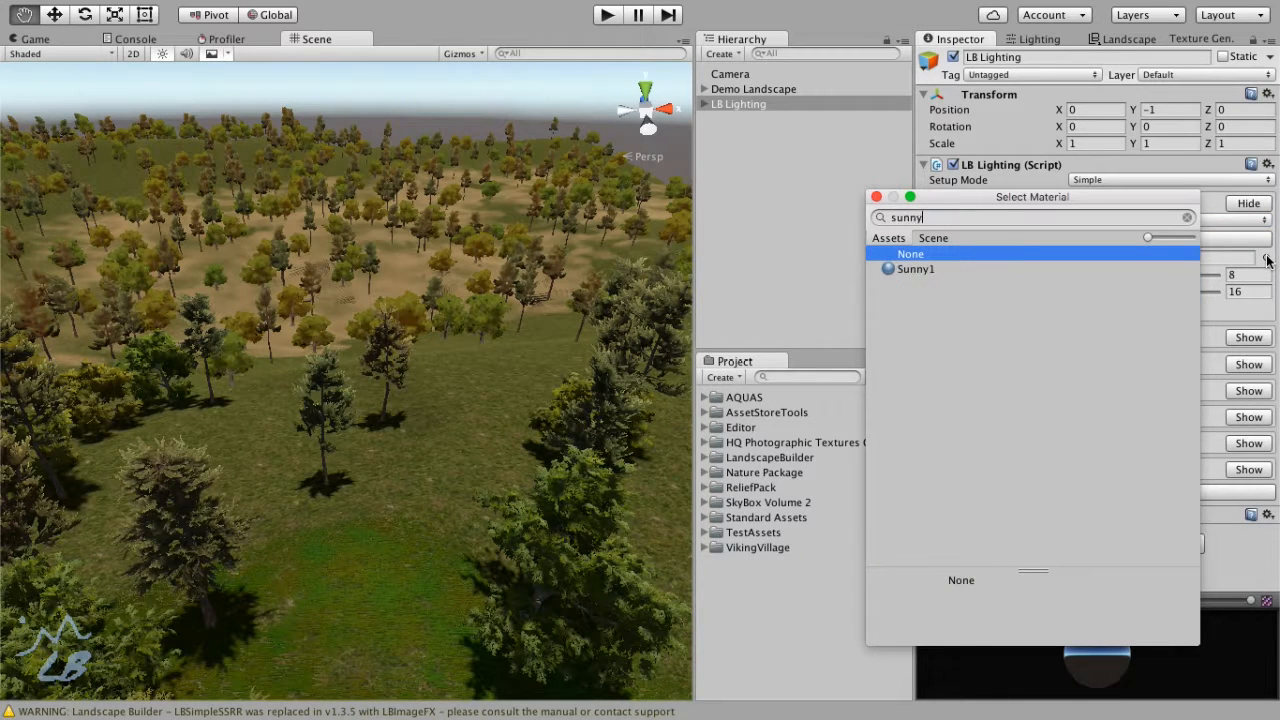
pyautogui.click(954, 268)
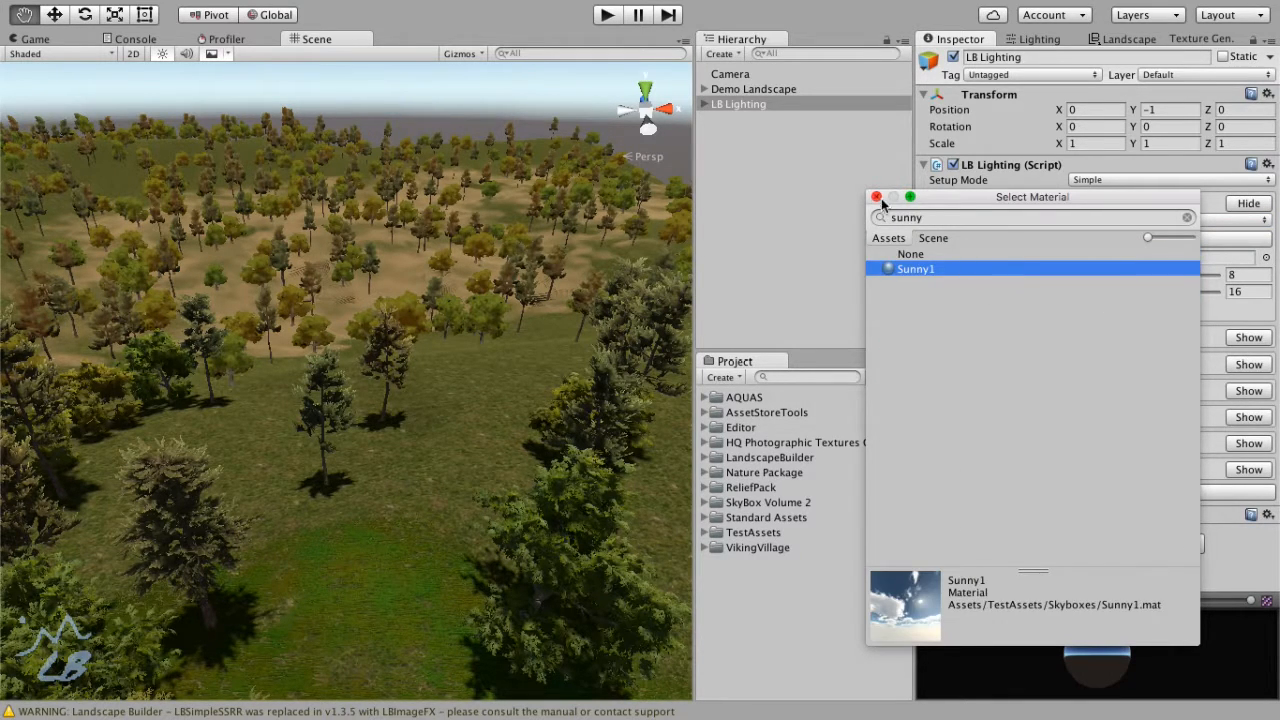
pyautogui.doubleClick(954, 268)
pyautogui.click(1105, 493)
pyautogui.moveTo(374, 363); pyautogui.dragTo(443, 246, button='right')
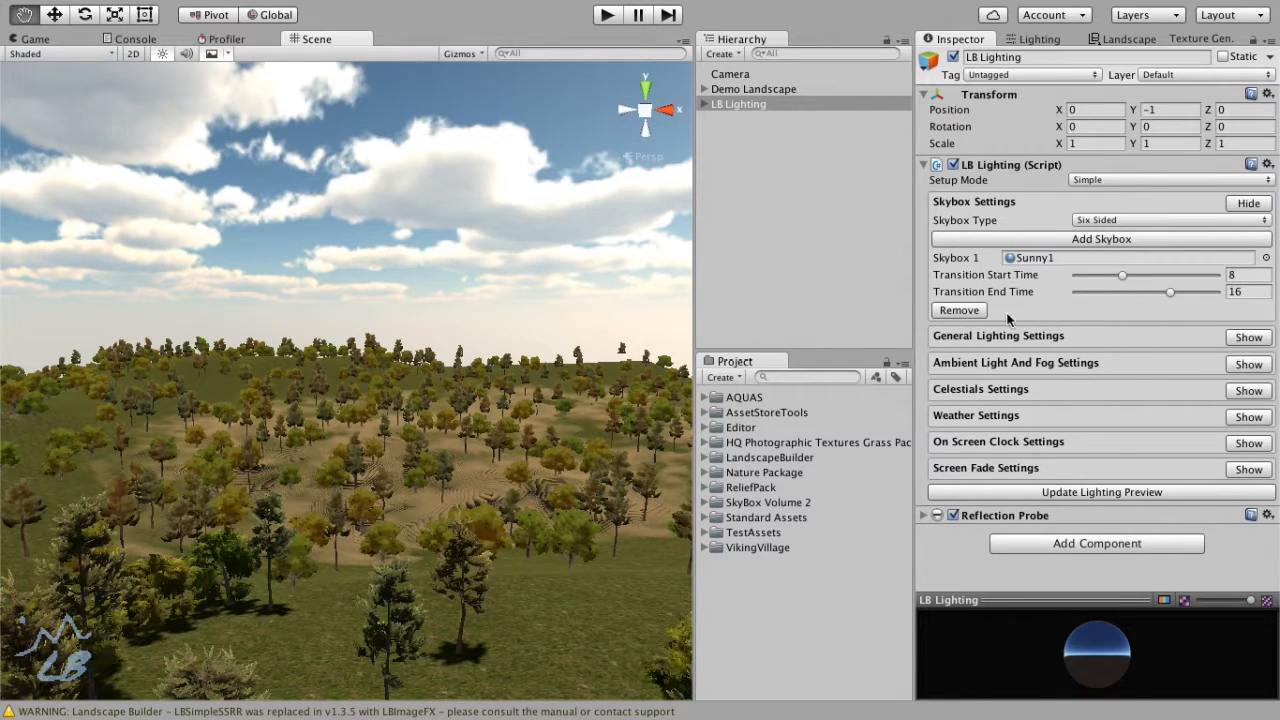
# Step: Remove Skybox 1, return the skybox type to Procedural and update the lighting preview
pyautogui.click(976, 312)
pyautogui.click(1146, 217)
pyautogui.click(1147, 205)
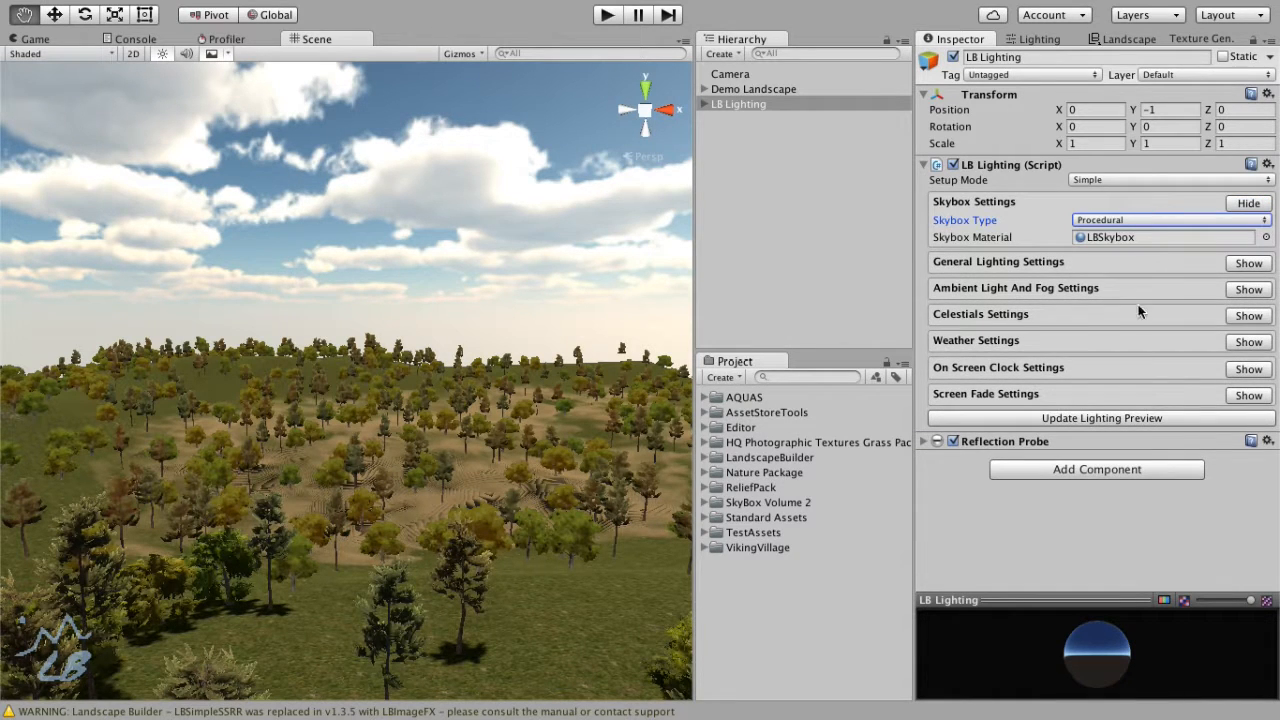
pyautogui.click(1131, 419)
pyautogui.moveTo(420, 347); pyautogui.dragTo(442, 435, button='right')
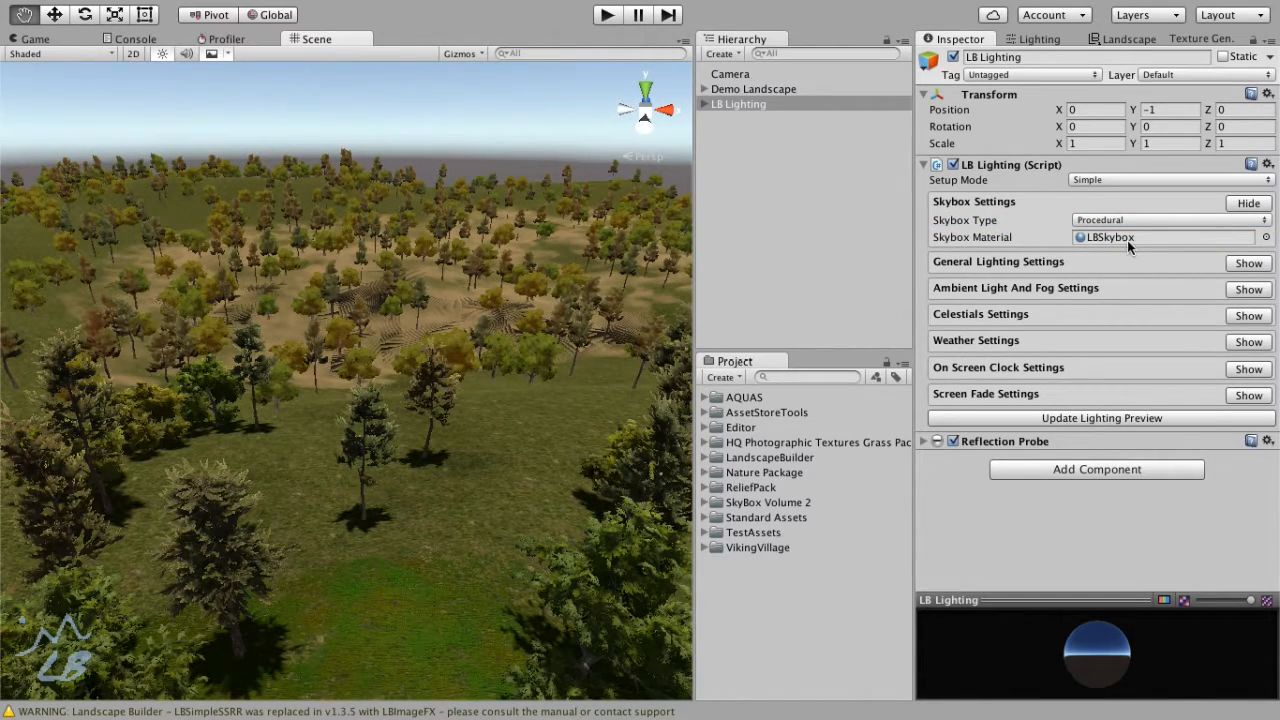
# Step: Collapse the Skybox Settings, expand General Lighting Settings, and try the Static lighting mode before returning to Dynamic
pyautogui.click(1253, 205)
pyautogui.click(1249, 230)
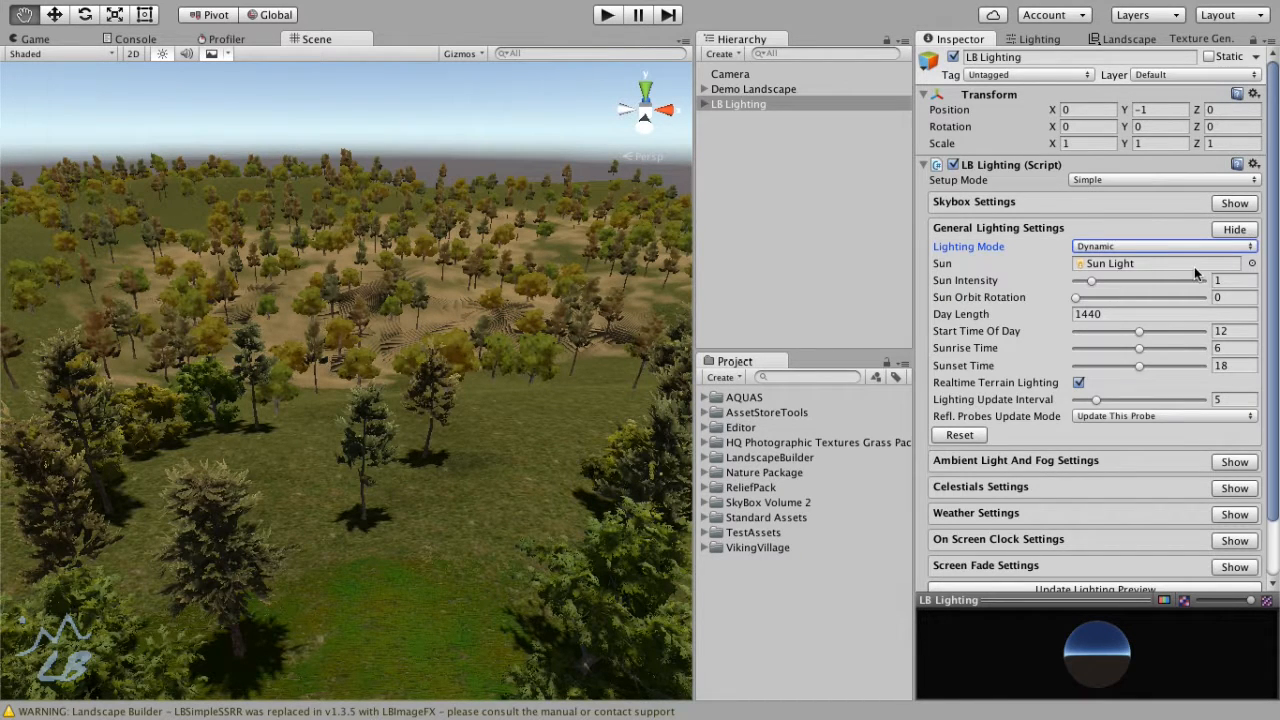
pyautogui.click(1128, 245)
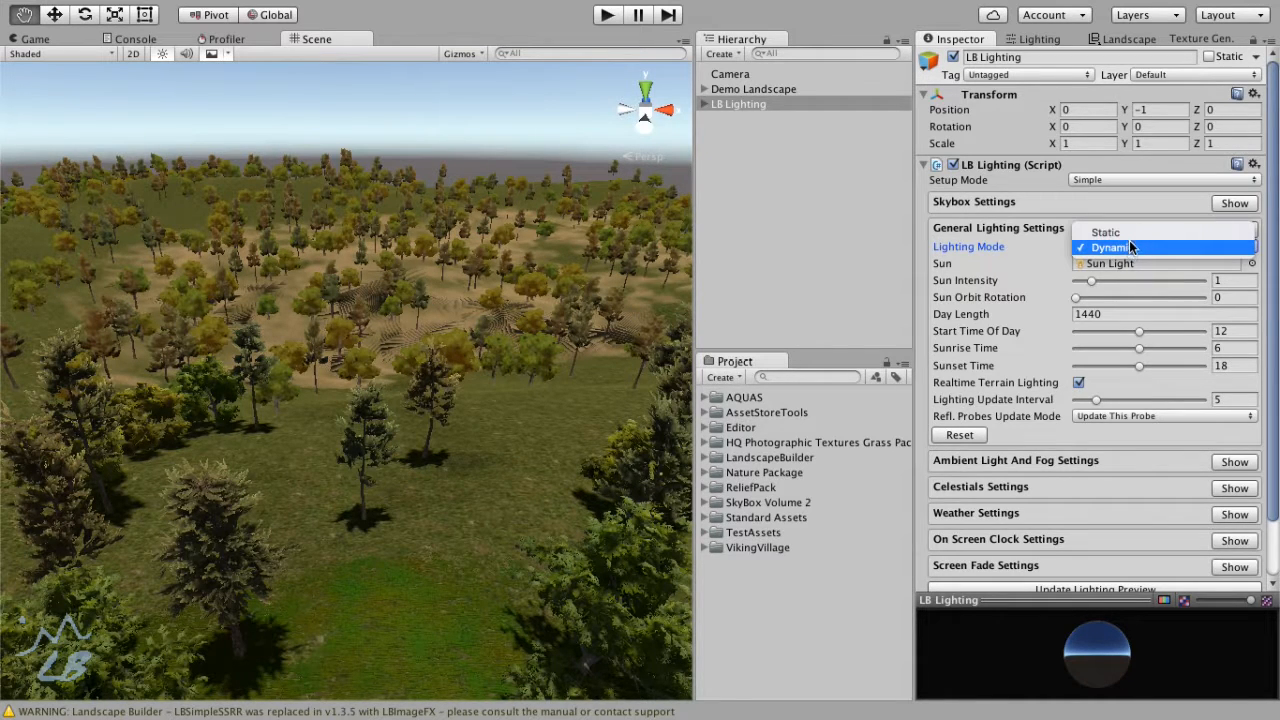
pyautogui.click(1129, 232)
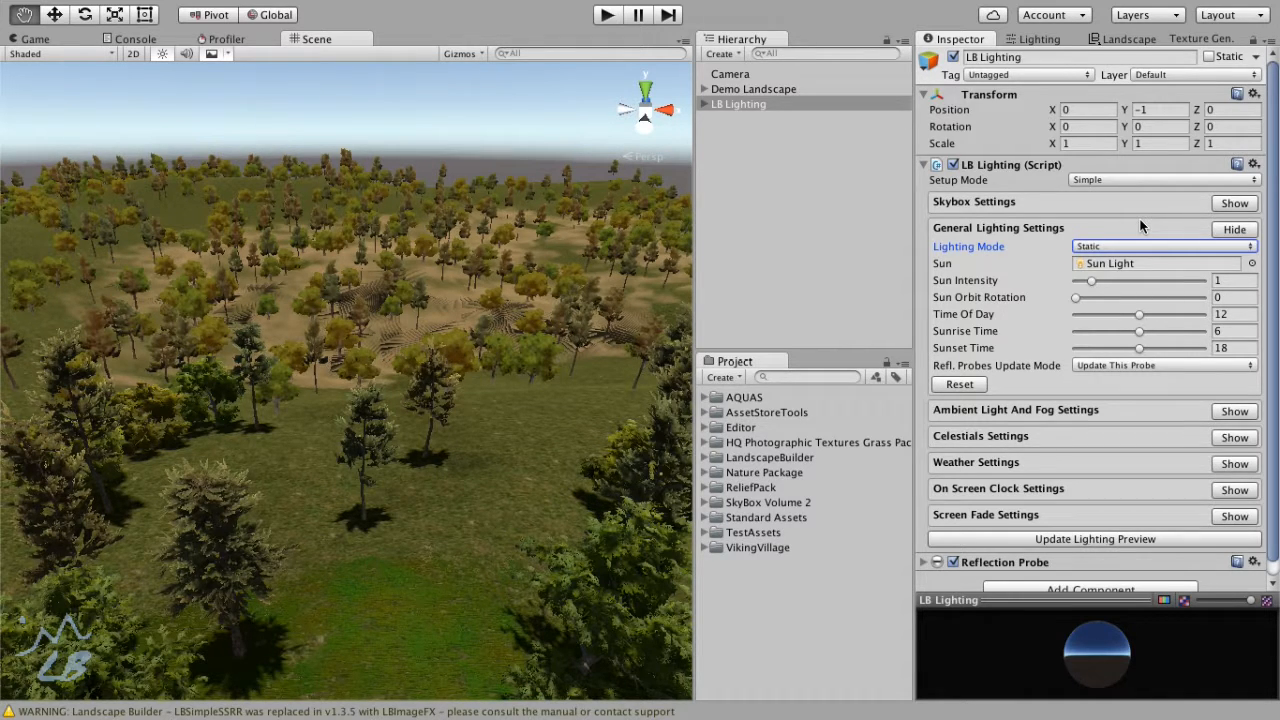
pyautogui.click(1118, 248)
pyautogui.click(1120, 262)
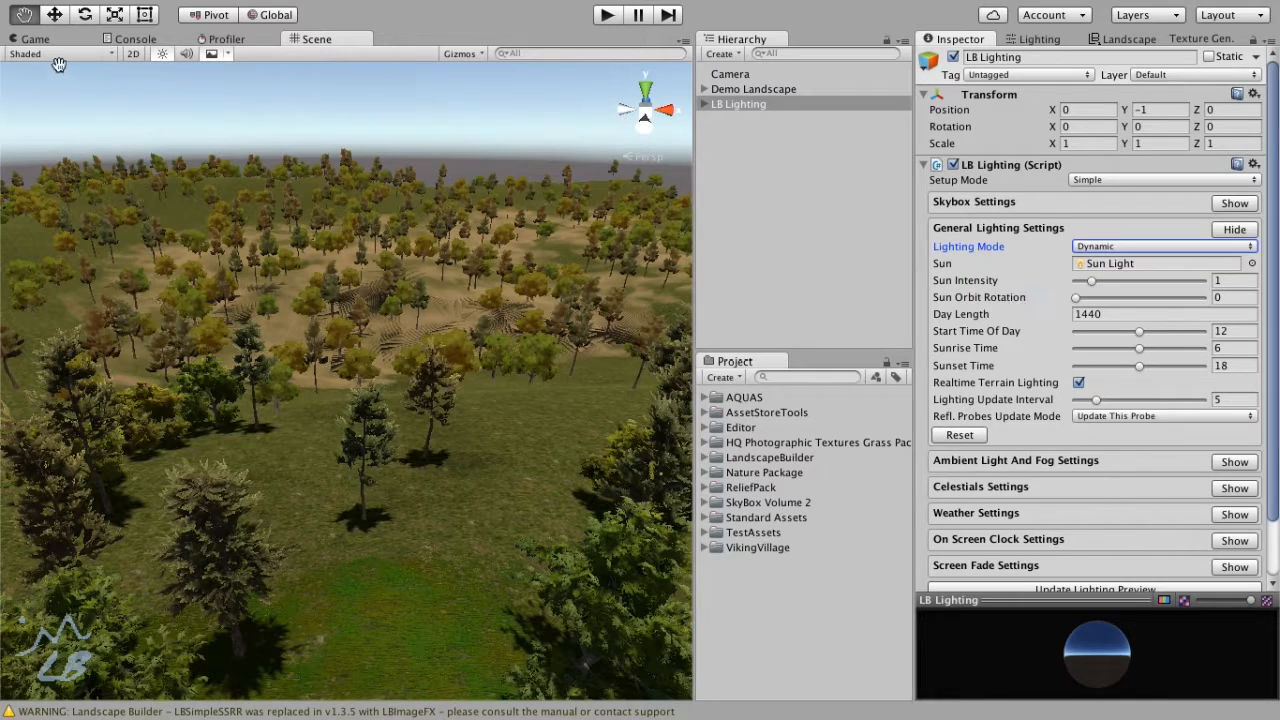
# Step: In the game view, raise the sun intensity to 1.71 and update the lighting preview
pyautogui.click(40, 39)
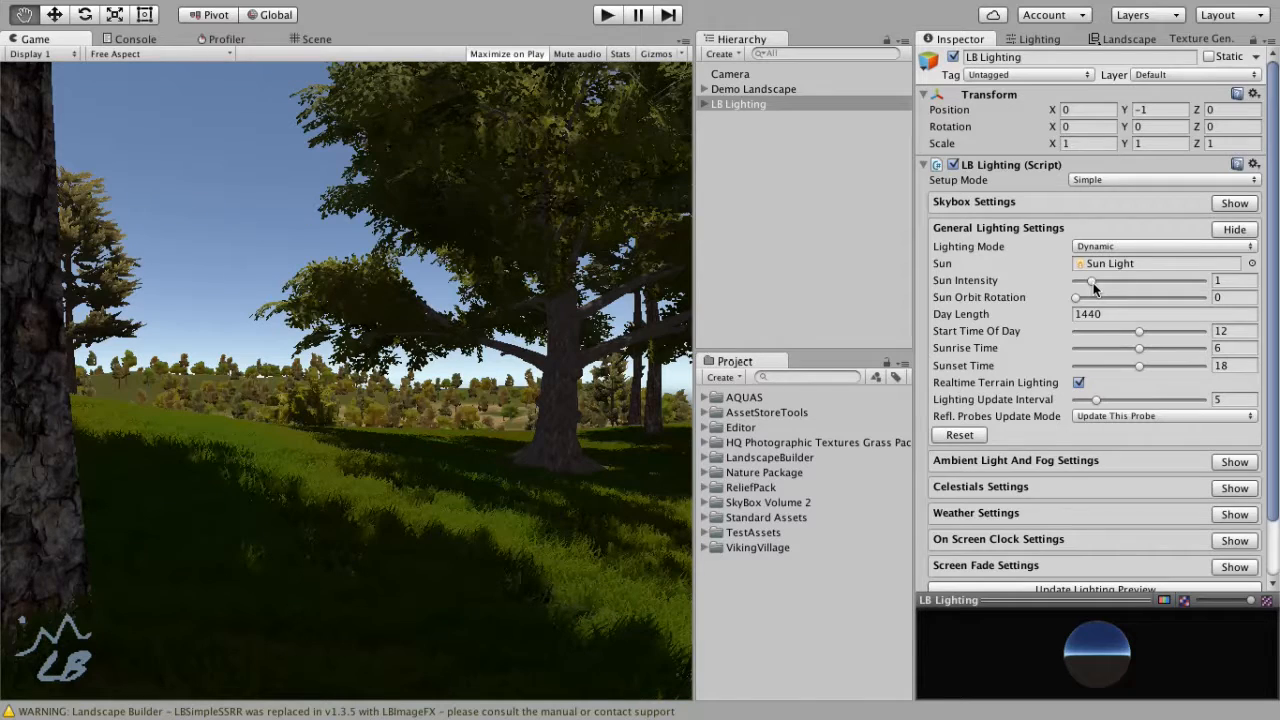
pyautogui.moveTo(1094, 288); pyautogui.dragTo(1105, 288)
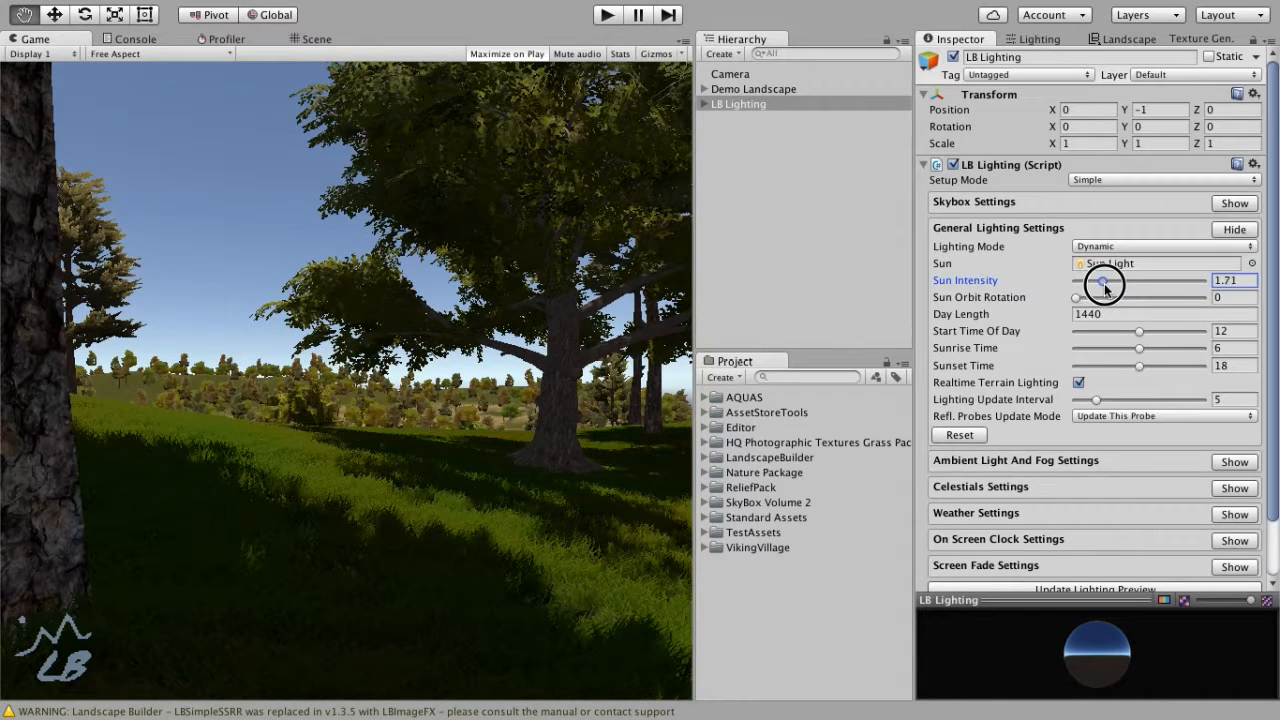
pyautogui.scroll(-3, 1147, 330)
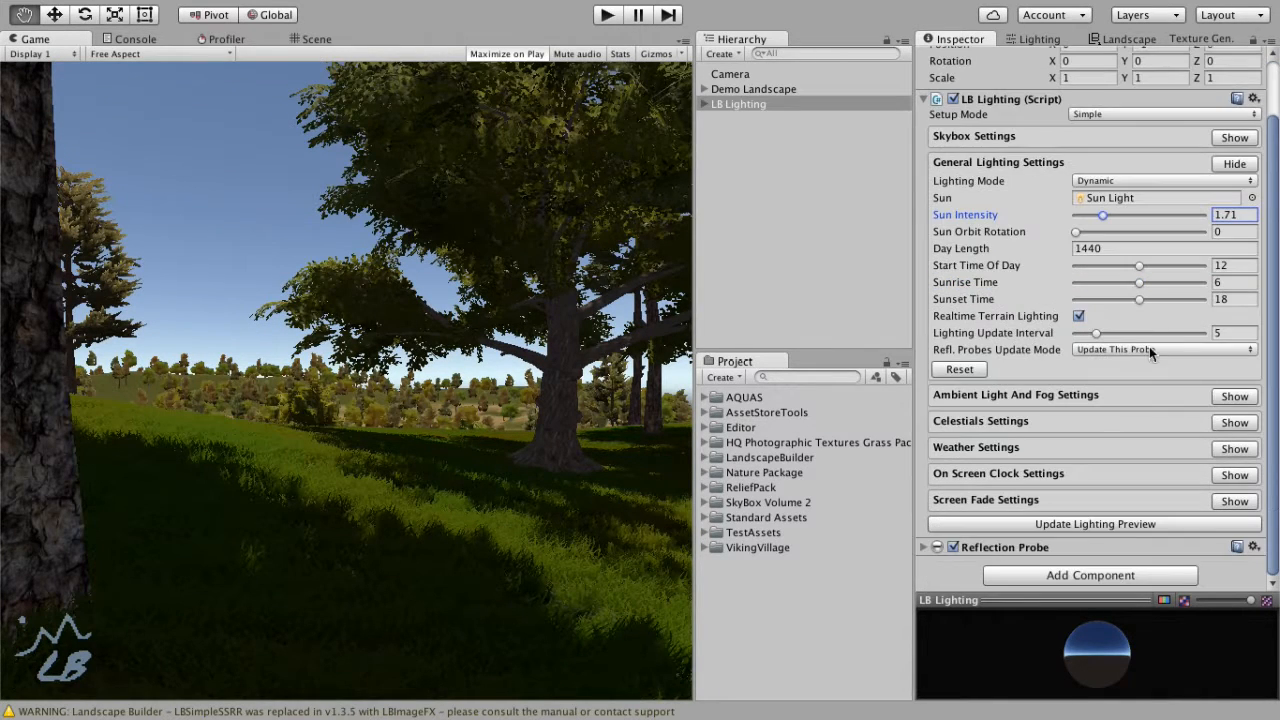
pyautogui.click(1145, 525)
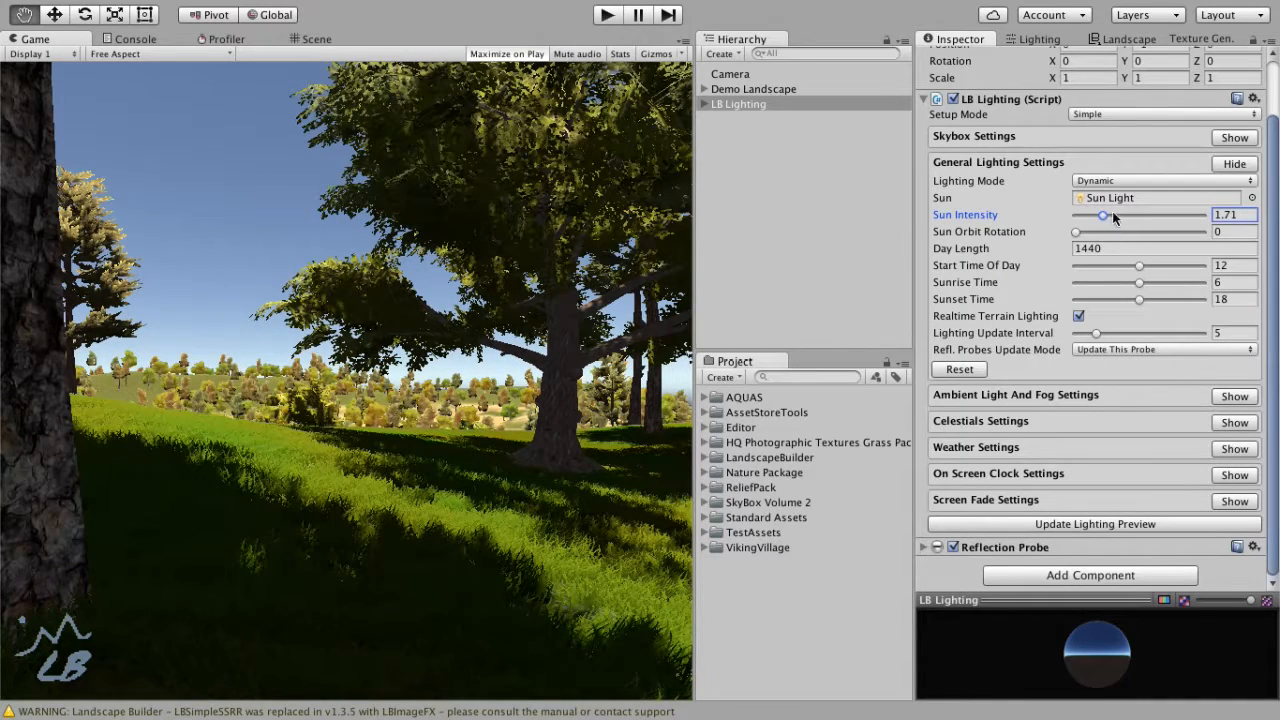
# Step: Lower the sun intensity to 0.47 and update the lighting preview
pyautogui.click(1245, 215)
pyautogui.moveTo(1102, 214); pyautogui.dragTo(1082, 216)
pyautogui.click(1093, 525)
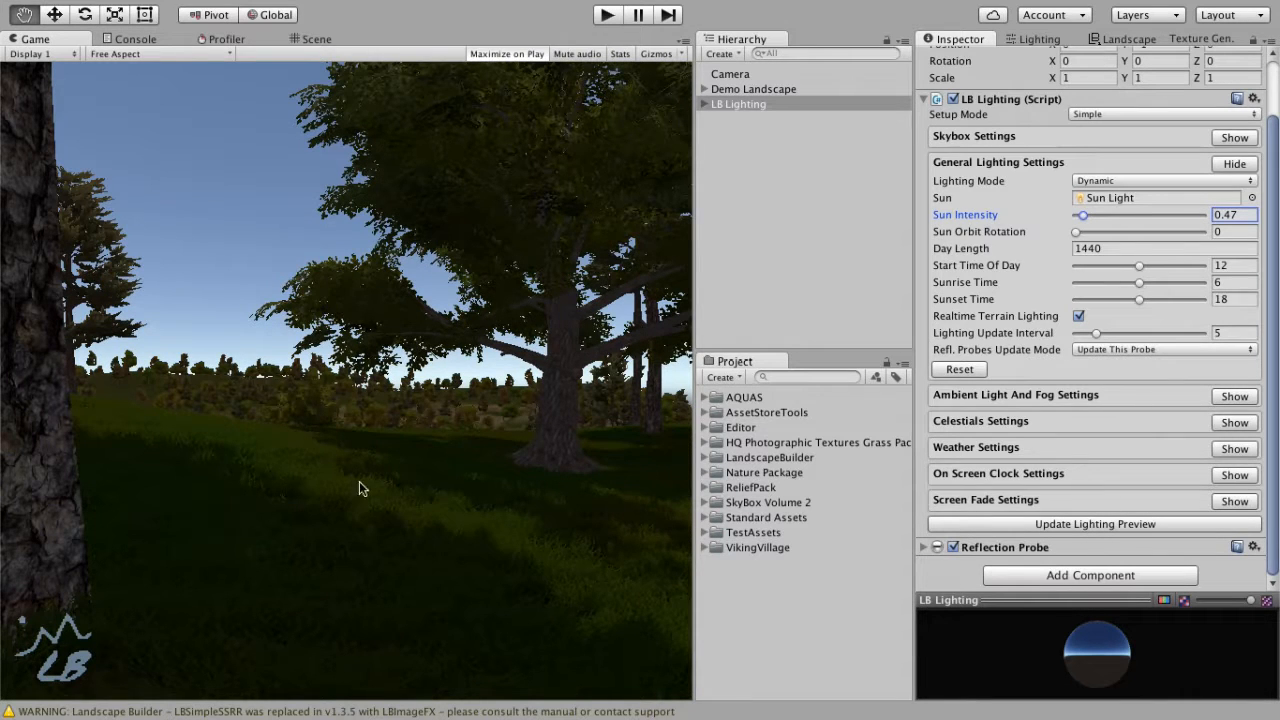
# Step: Set the sun intensity to 1 and update the lighting preview
pyautogui.click(1238, 214)
pyautogui.write('1')
pyautogui.click(1120, 522)
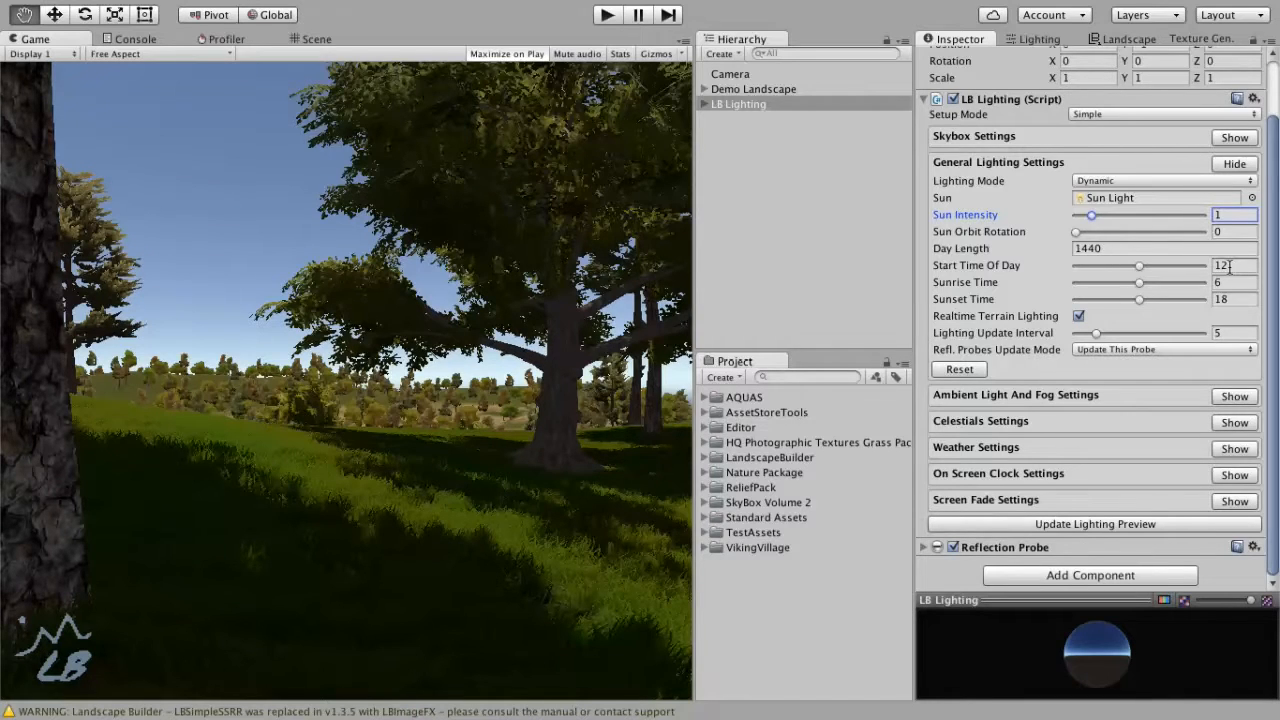
# Step: Set the start time of day to 16.5 and update the lighting preview
pyautogui.click(1140, 267)
pyautogui.moveTo(1140, 267); pyautogui.dragTo(1169, 266)
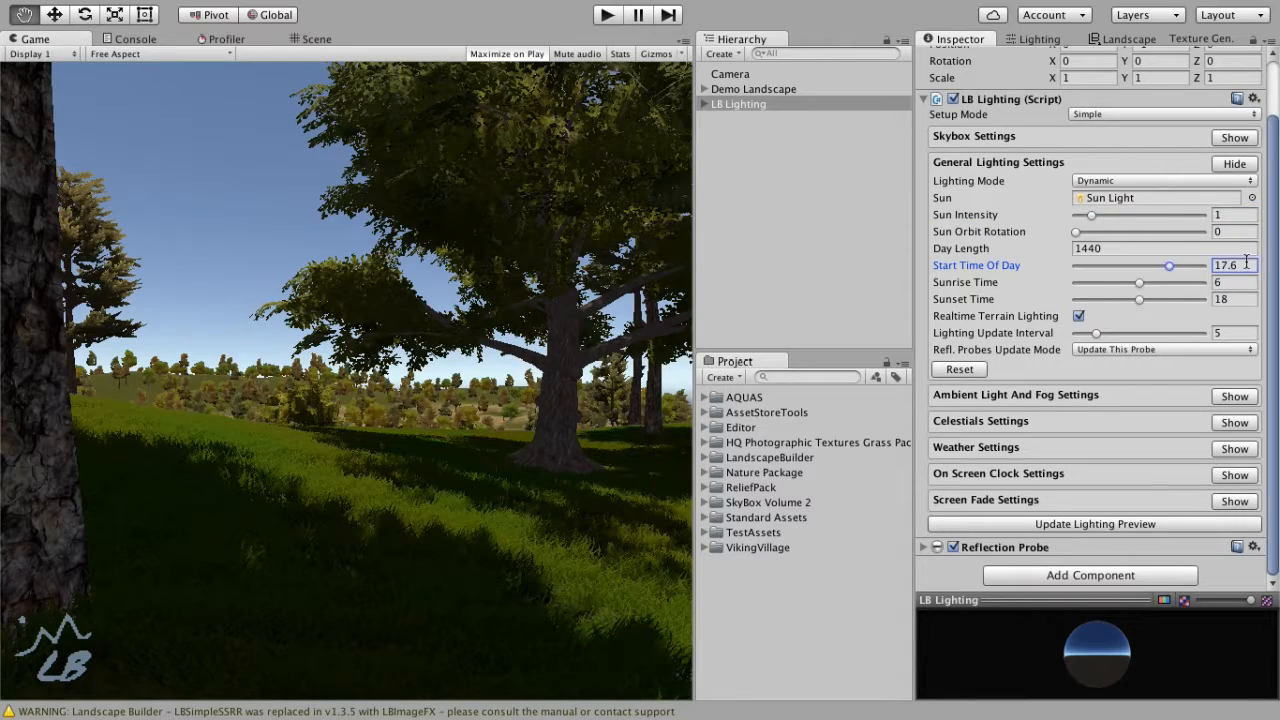
pyautogui.write('16.5')
pyautogui.click(1178, 525)
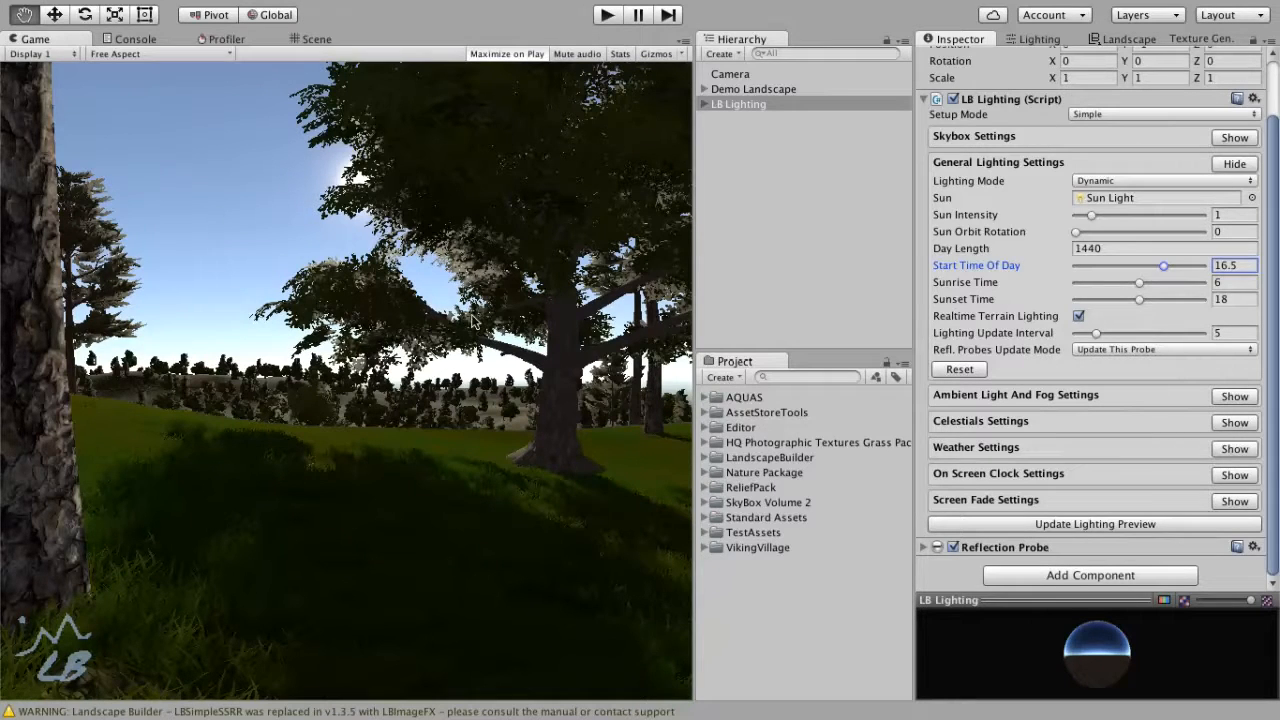
# Step: Set the sun orbit rotation to 347, update the lighting preview, and test the scene briefly in play mode
pyautogui.moveTo(1076, 232); pyautogui.dragTo(1199, 235)
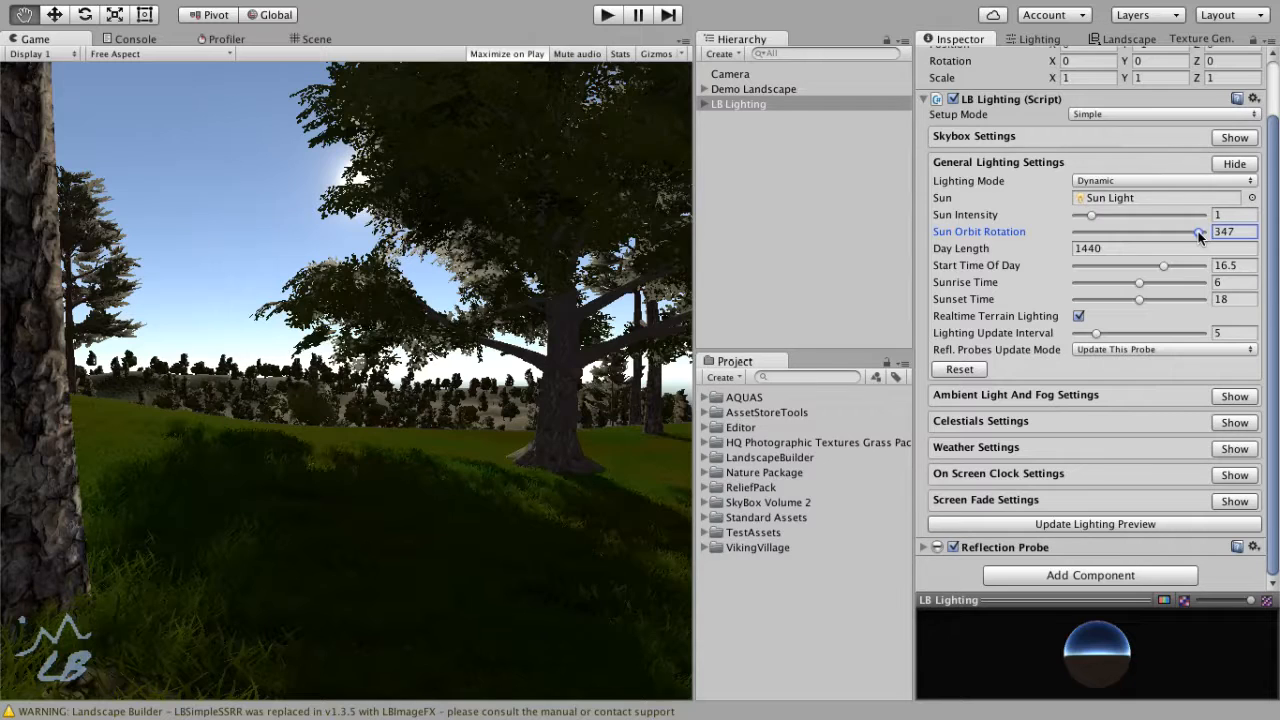
pyautogui.click(1180, 523)
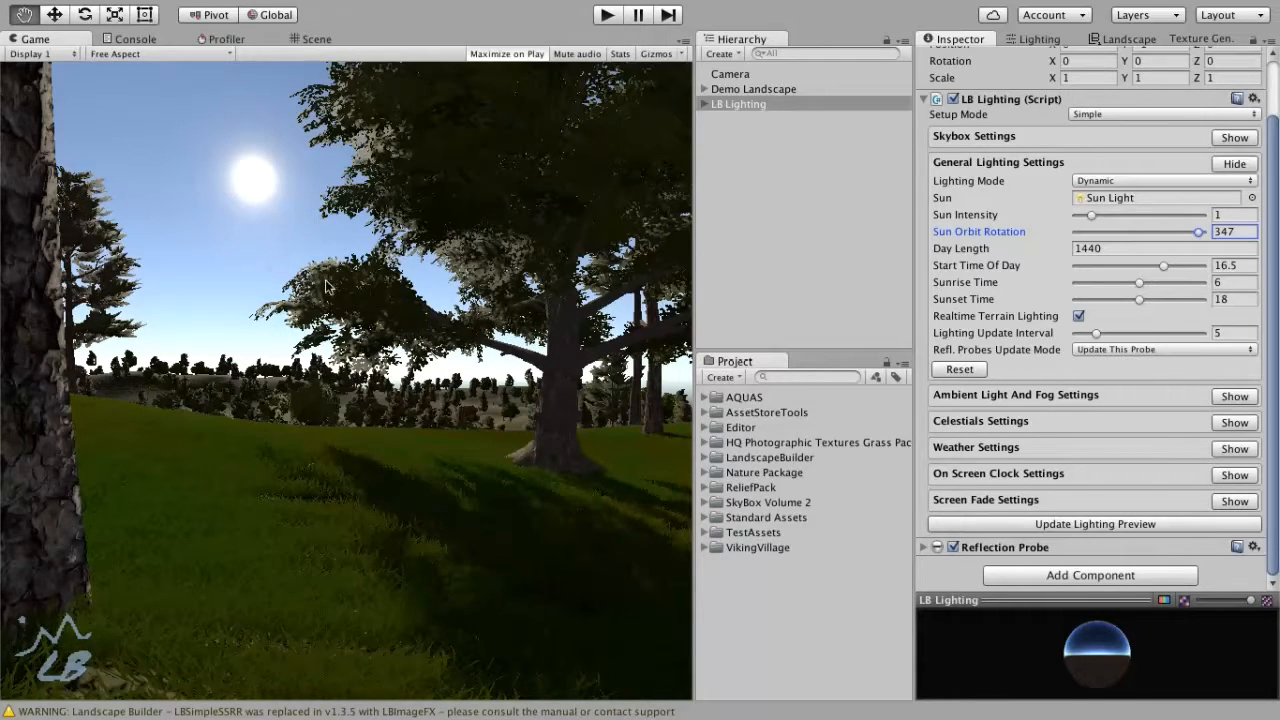
pyautogui.click(1097, 523)
pyautogui.click(607, 14)
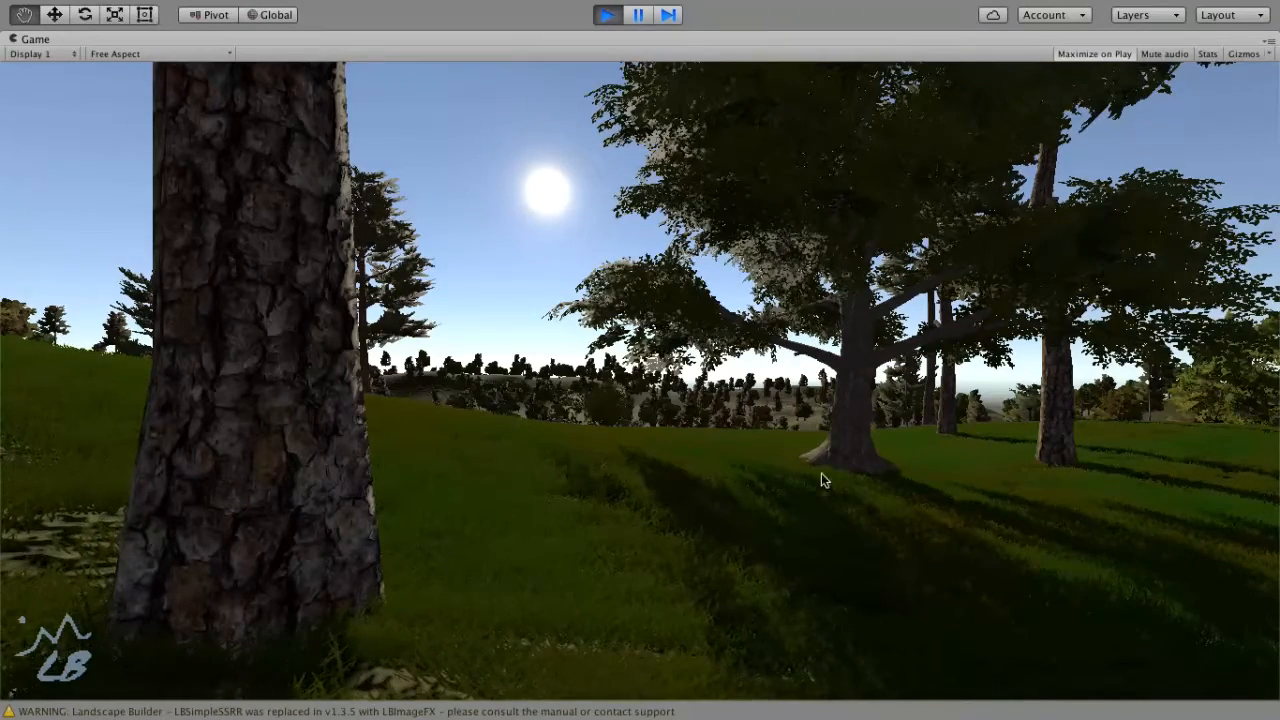
pyautogui.click(609, 16)
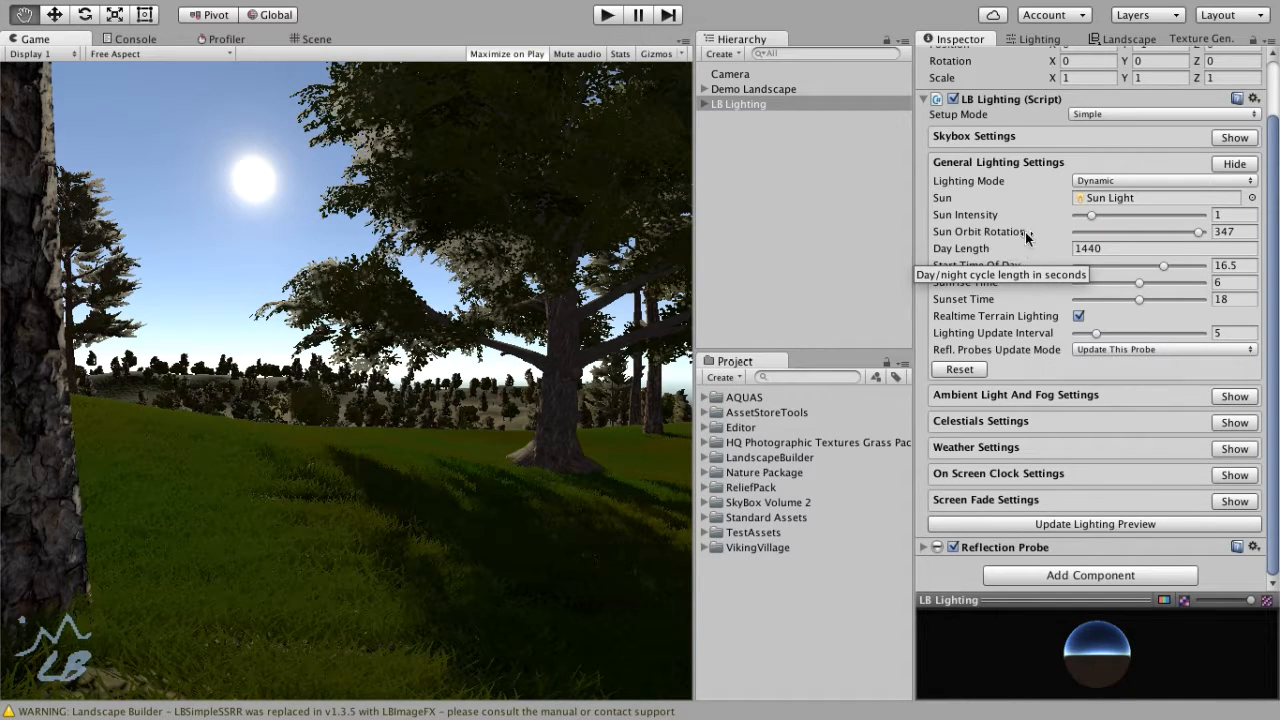
# Step: Shorten the day length to 144 seconds, update the lighting preview, and run the scene briefly in play mode
pyautogui.click(1107, 248)
pyautogui.write('1440')
pyautogui.press('BackSpace')
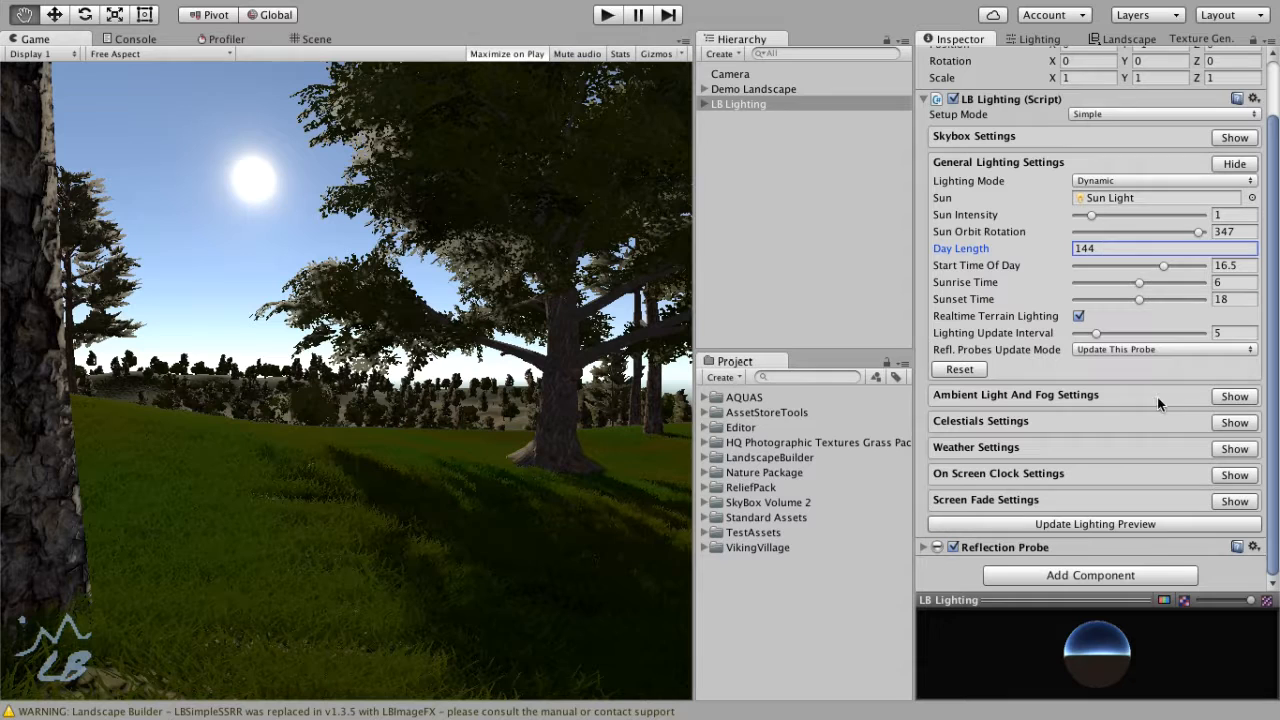
pyautogui.click(1095, 524)
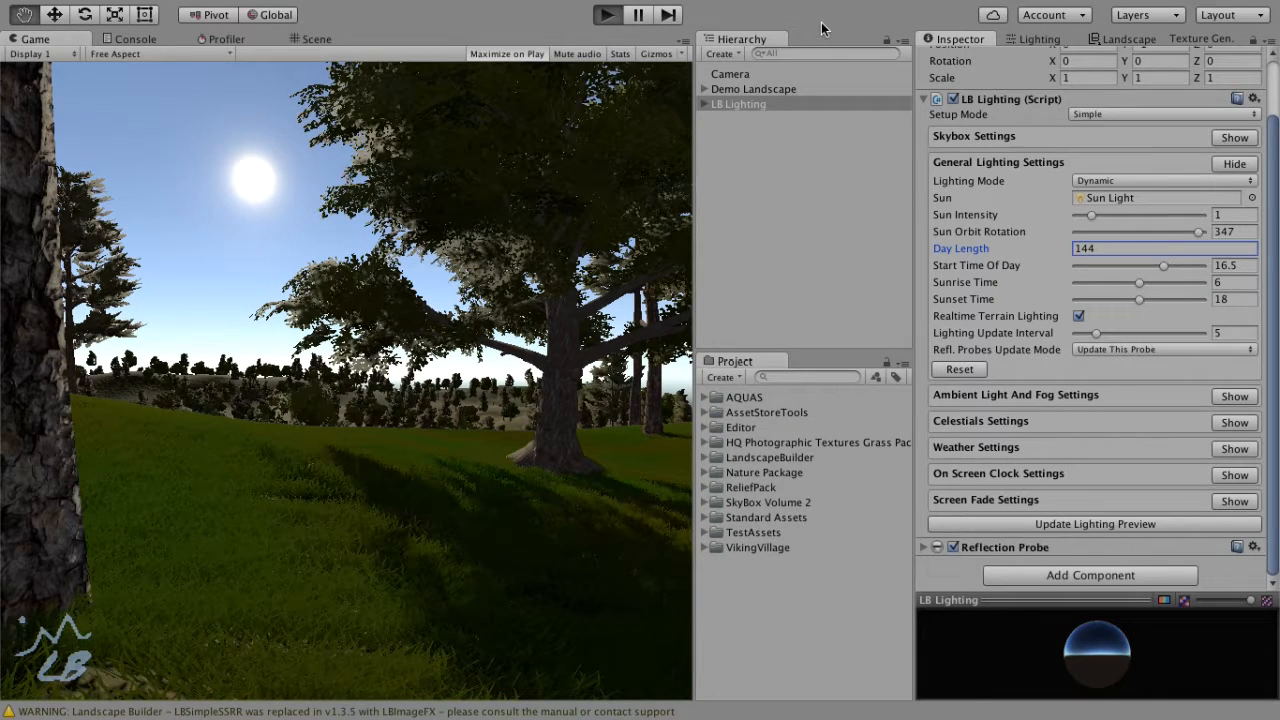
pyautogui.hotkey('ctrl', 'p')
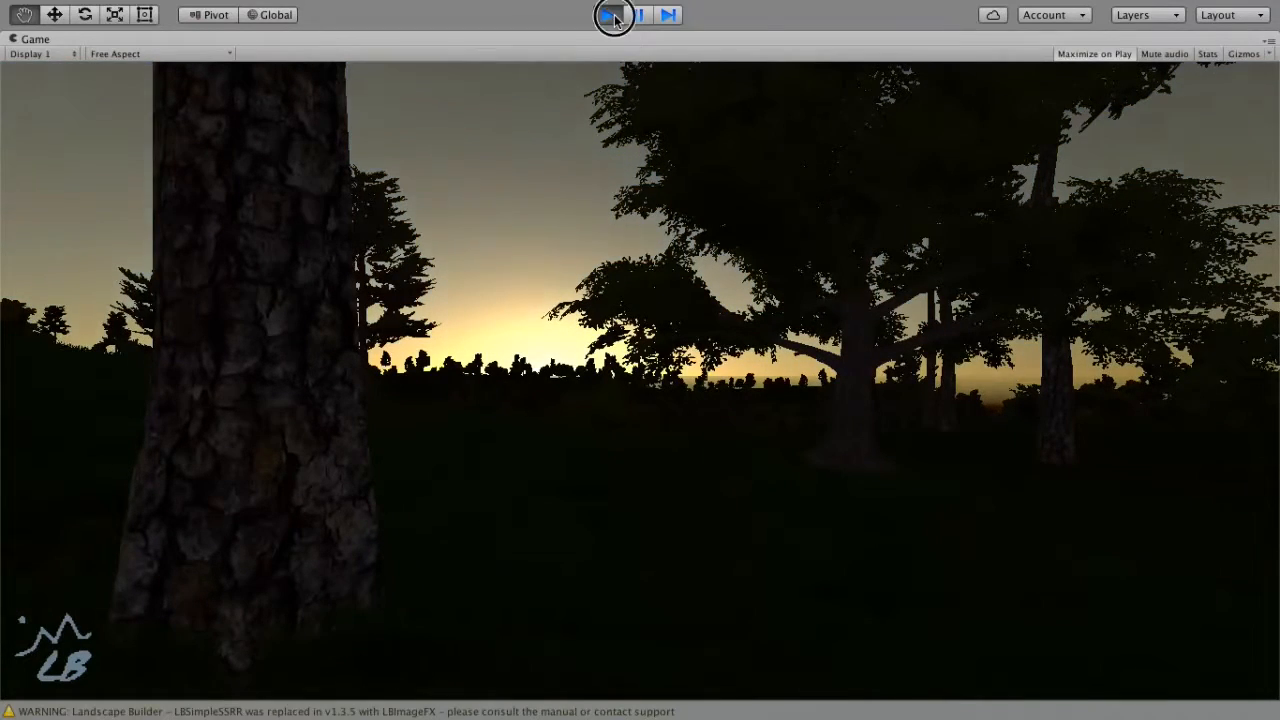
pyautogui.click(608, 15)
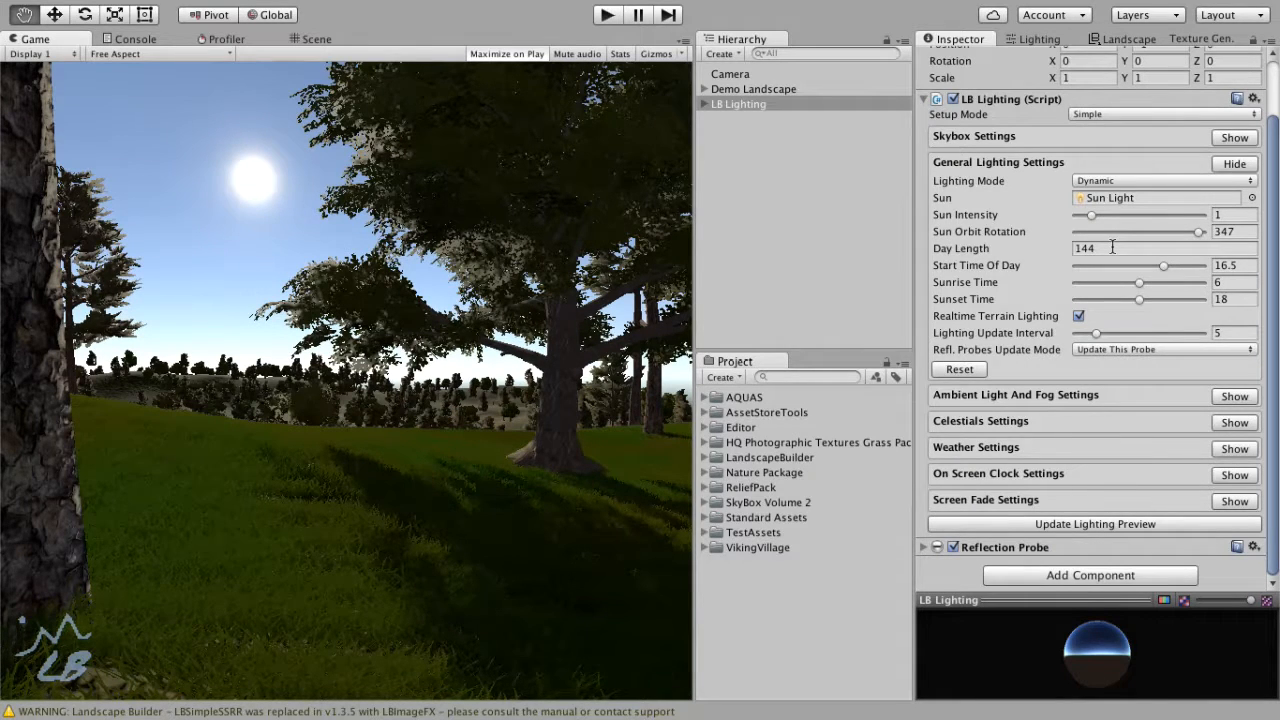
# Step: Set the day length to 1440 seconds and expand the Ambient Light And Fog Settings
pyautogui.click(1110, 247)
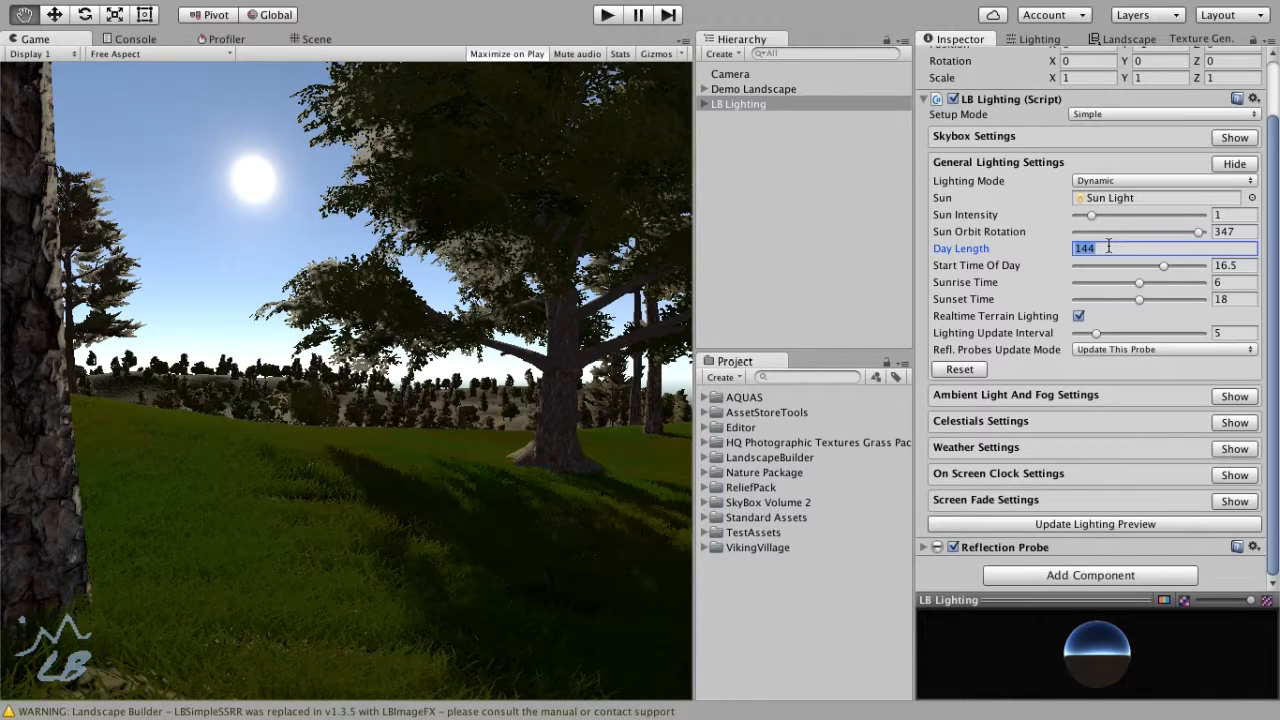
pyautogui.write('1440')
pyautogui.click(1233, 397)
pyautogui.scroll(-3, 1220, 395)
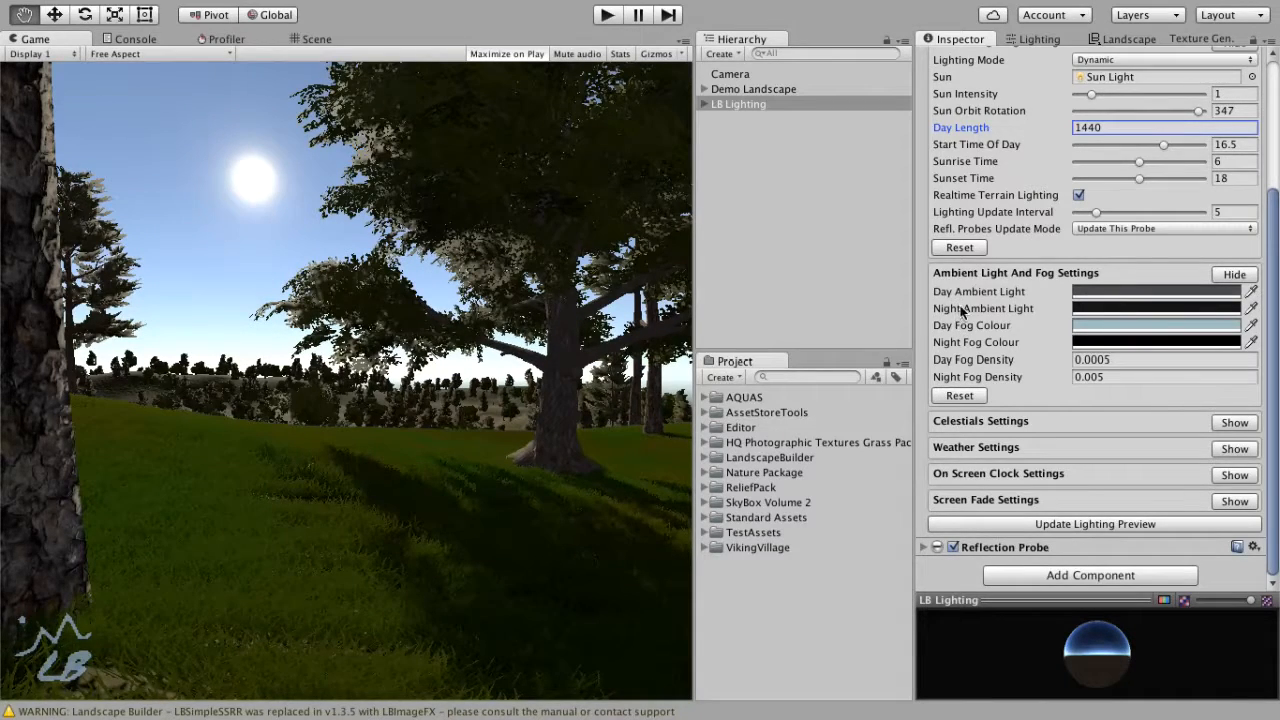
# Step: Examine the scene's environment lighting in the Lighting window, and check the Camera's rendering path
pyautogui.moveTo(952, 294)
pyautogui.click(1038, 42)
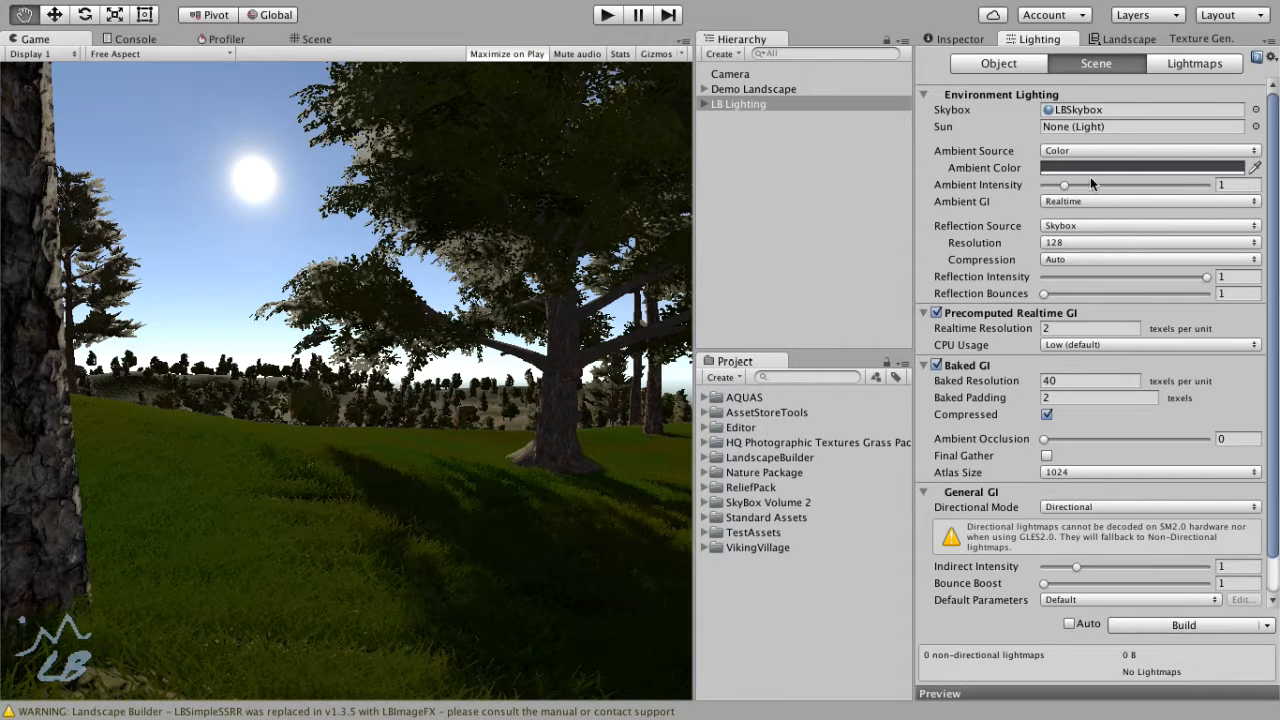
pyautogui.click(962, 40)
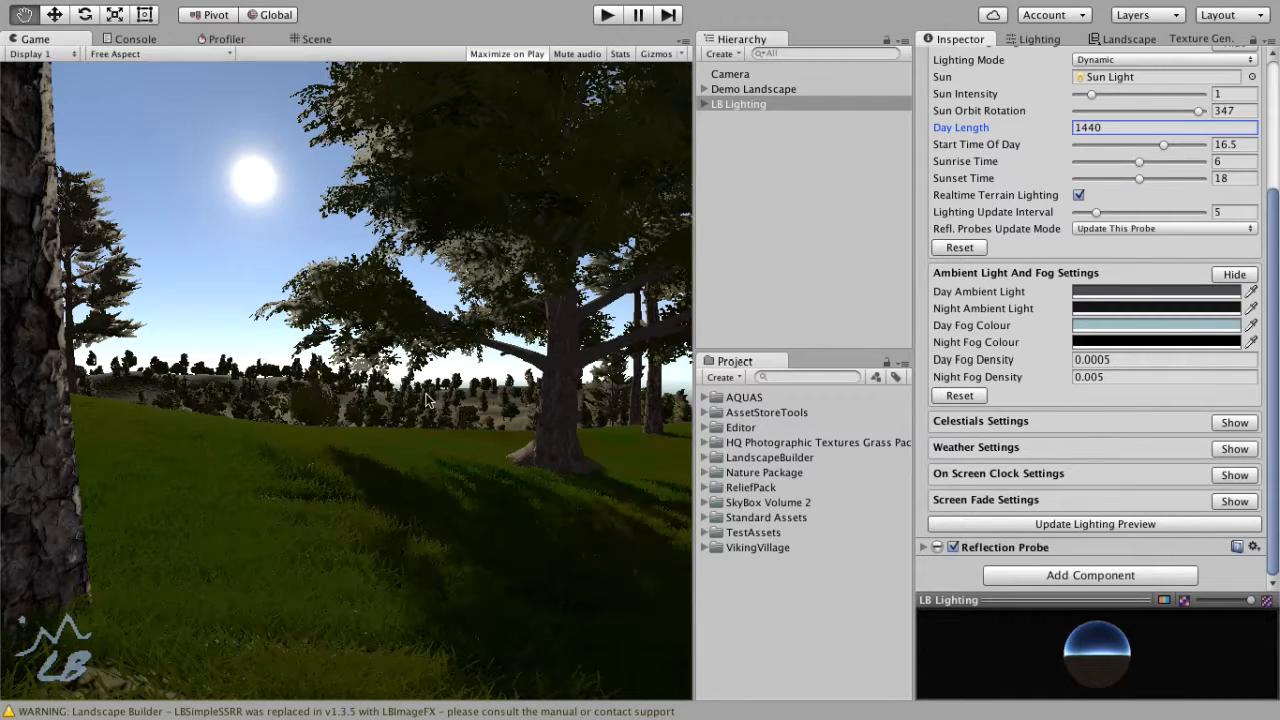
pyautogui.click(735, 74)
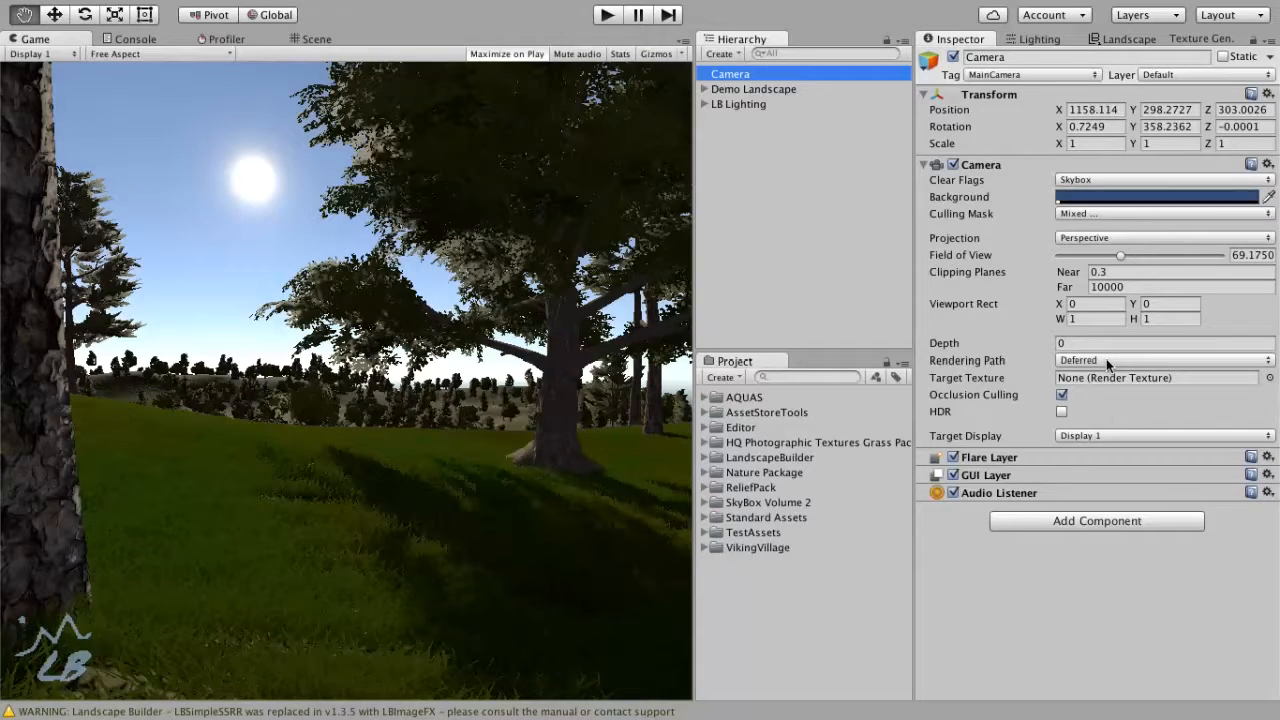
# Step: Expand the Weather Settings of LB Lighting and enable Use Weather
pyautogui.click(770, 103)
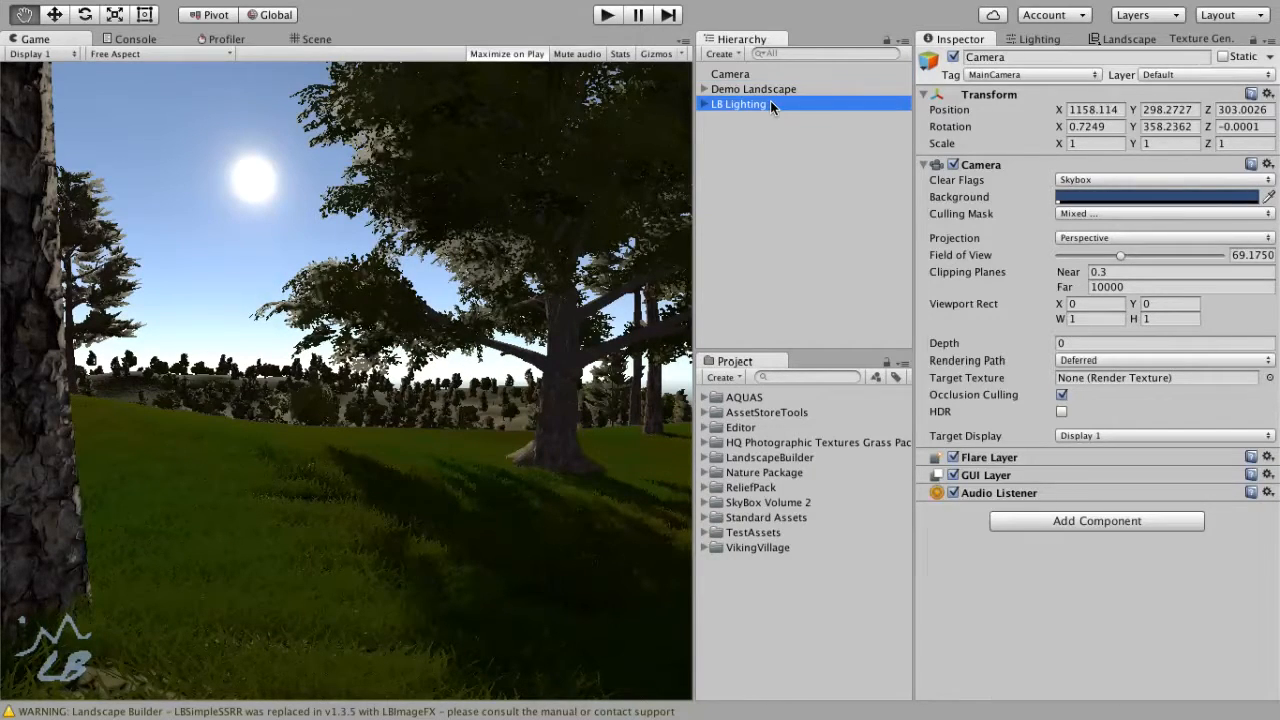
pyautogui.scroll(-5, 1100, 375)
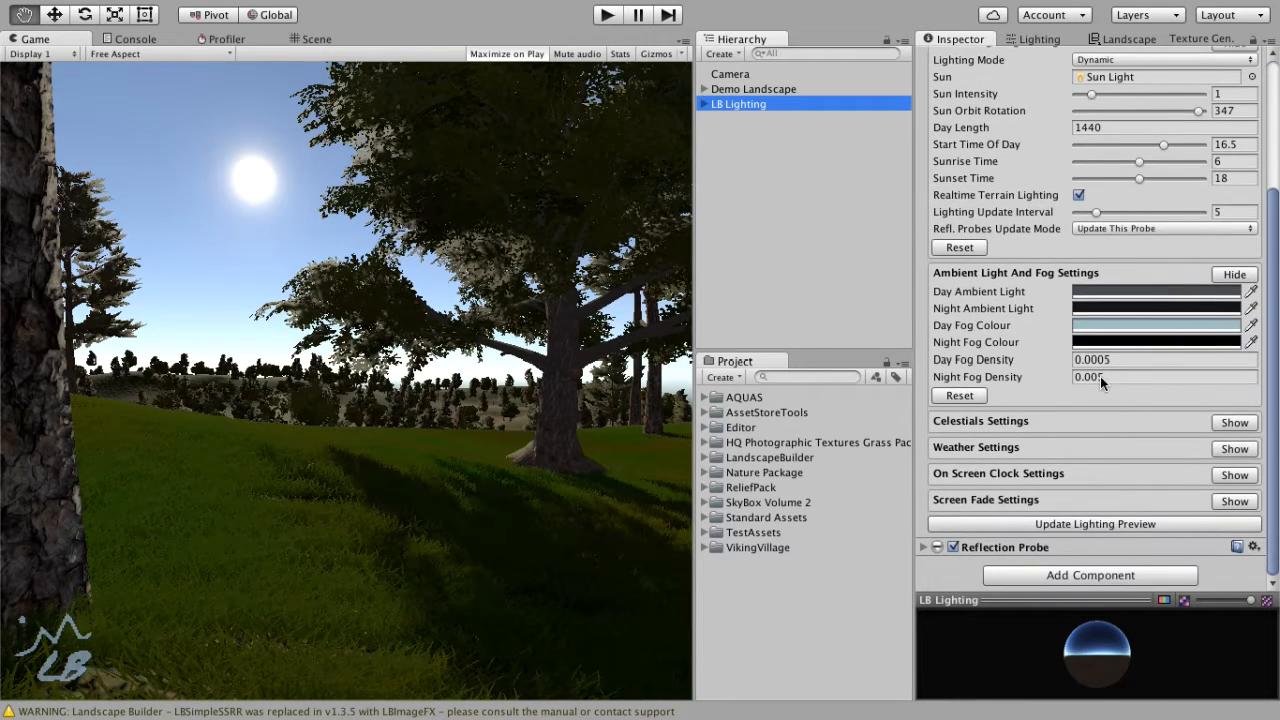
pyautogui.click(1233, 450)
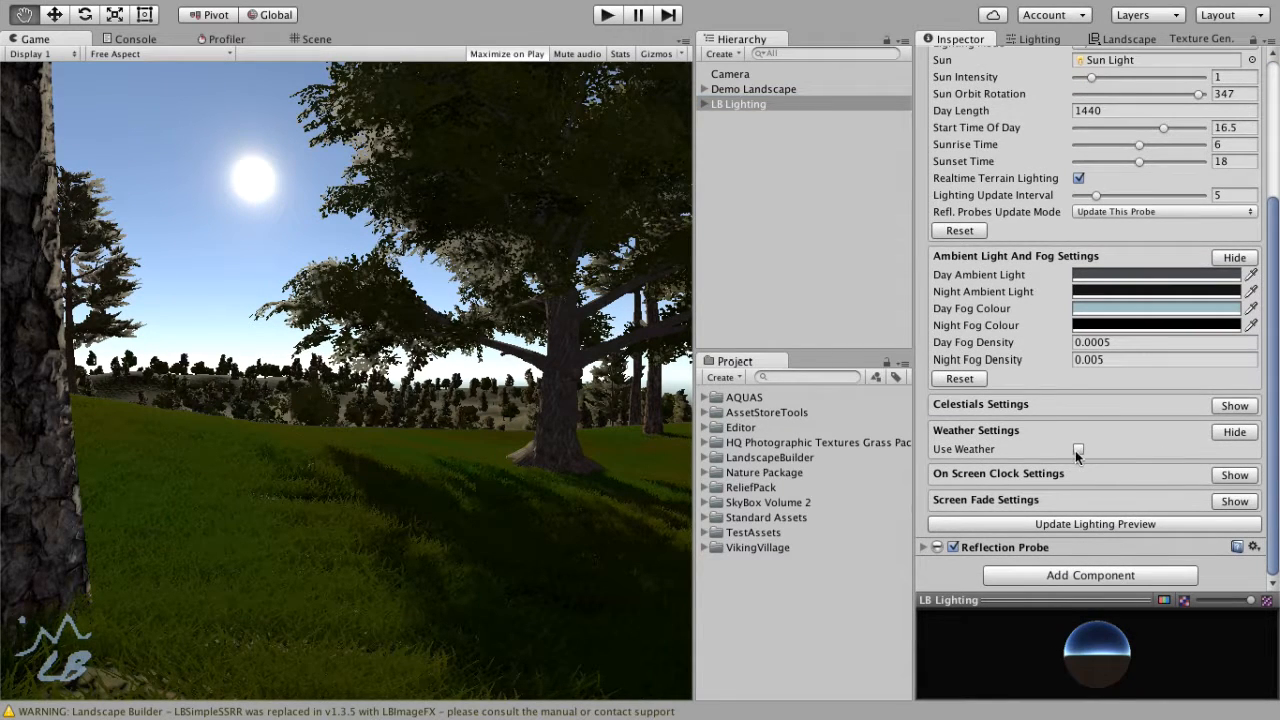
pyautogui.click(1078, 450)
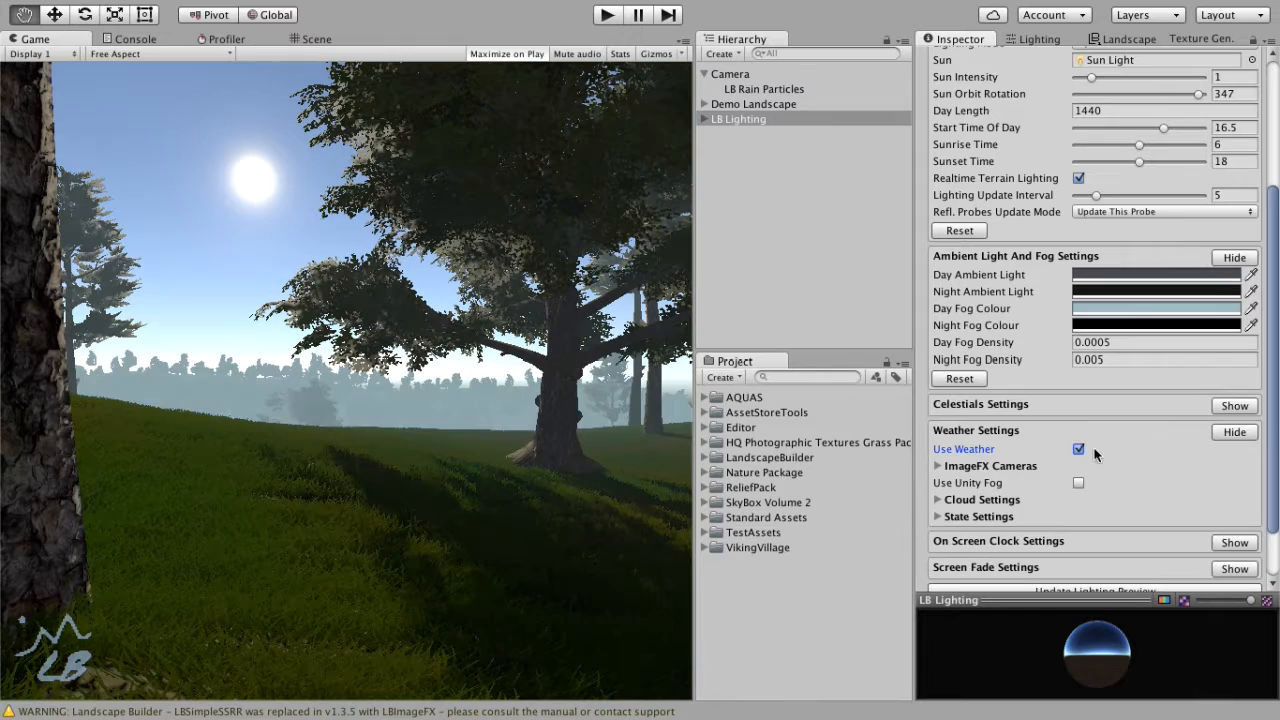
pyautogui.scroll(-2, 1110, 452)
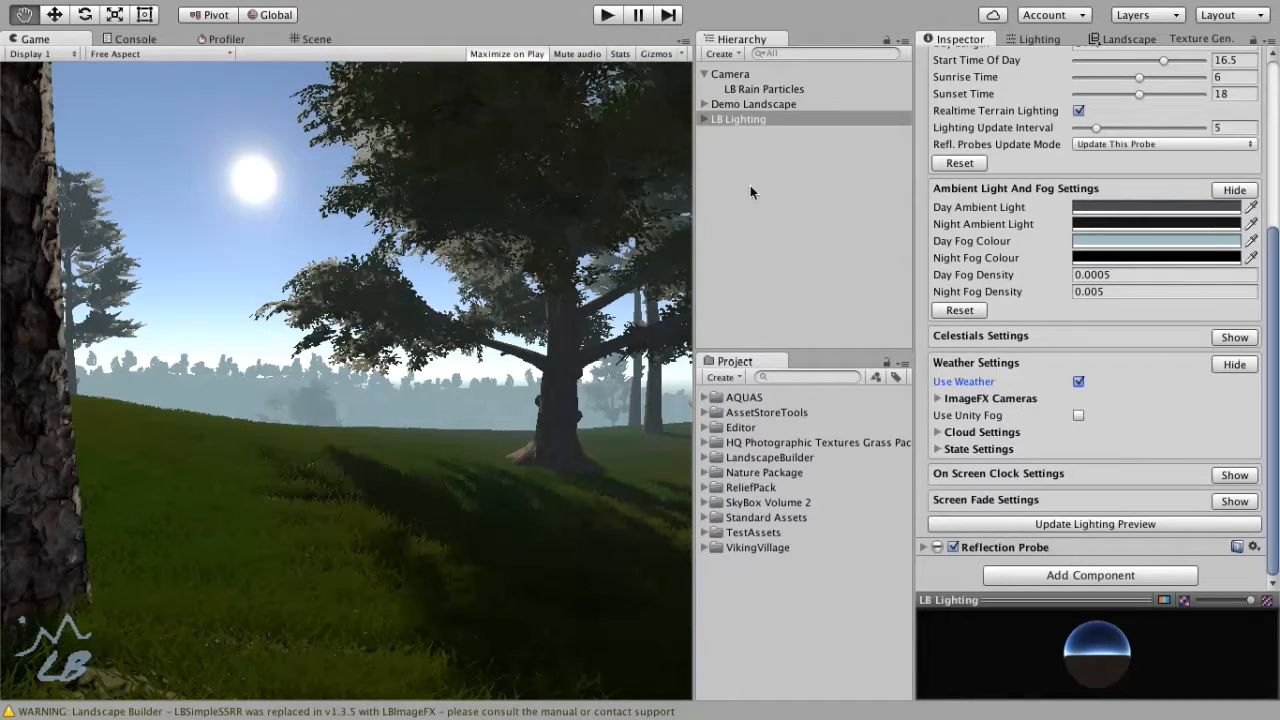
# Step: Check the Camera's components, and expand the ImageFX Cameras list in LB Lighting's Weather Settings
pyautogui.click(735, 75)
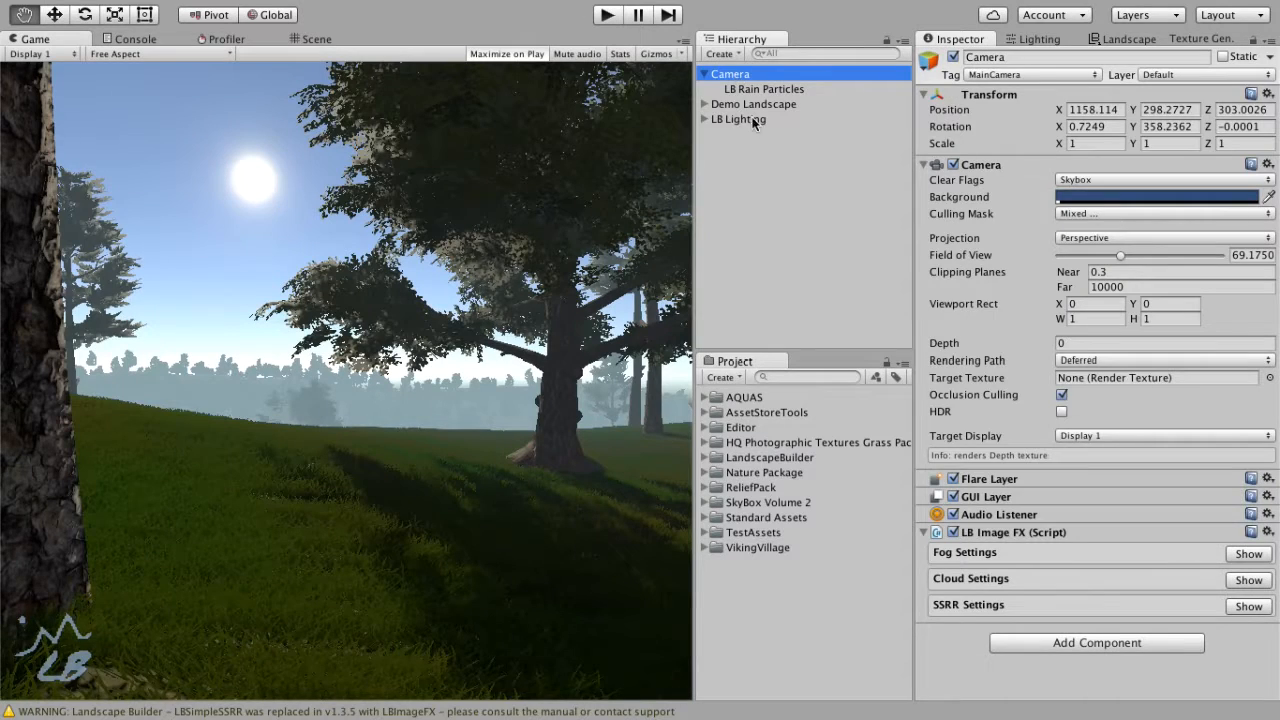
pyautogui.click(744, 121)
pyautogui.scroll(-5, 1024, 440)
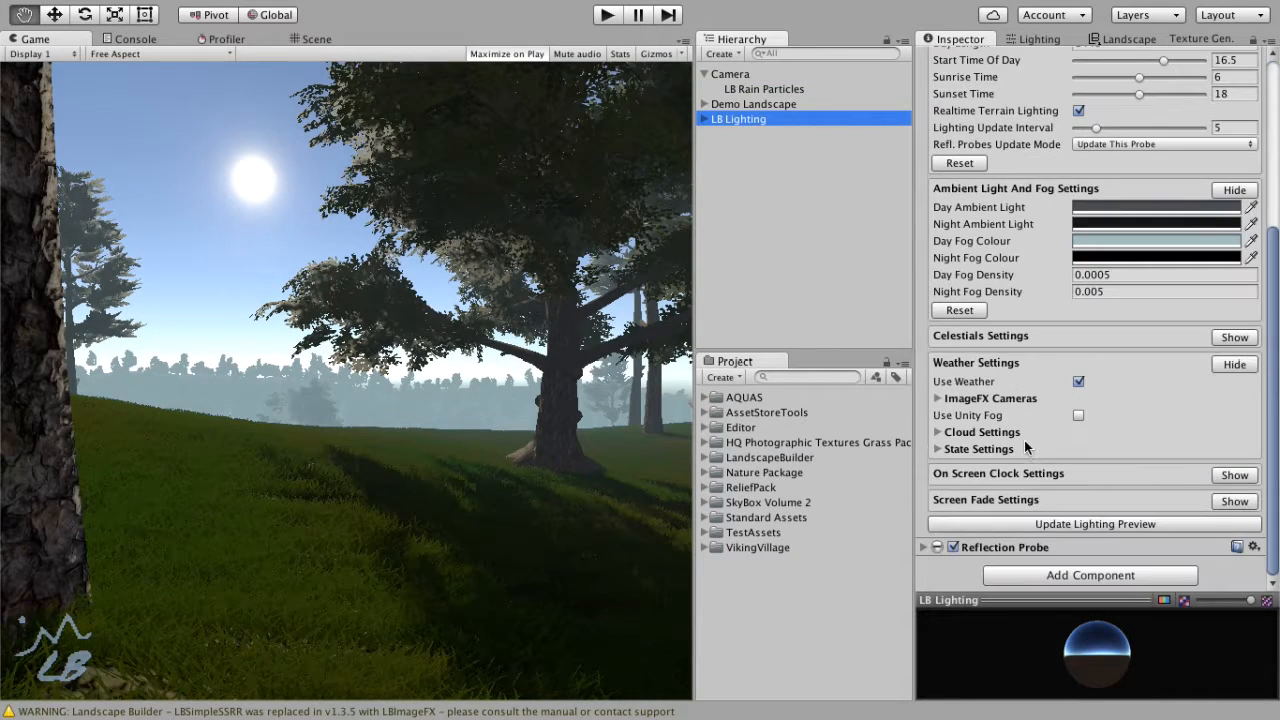
pyautogui.click(967, 398)
pyautogui.scroll(-2, 1010, 410)
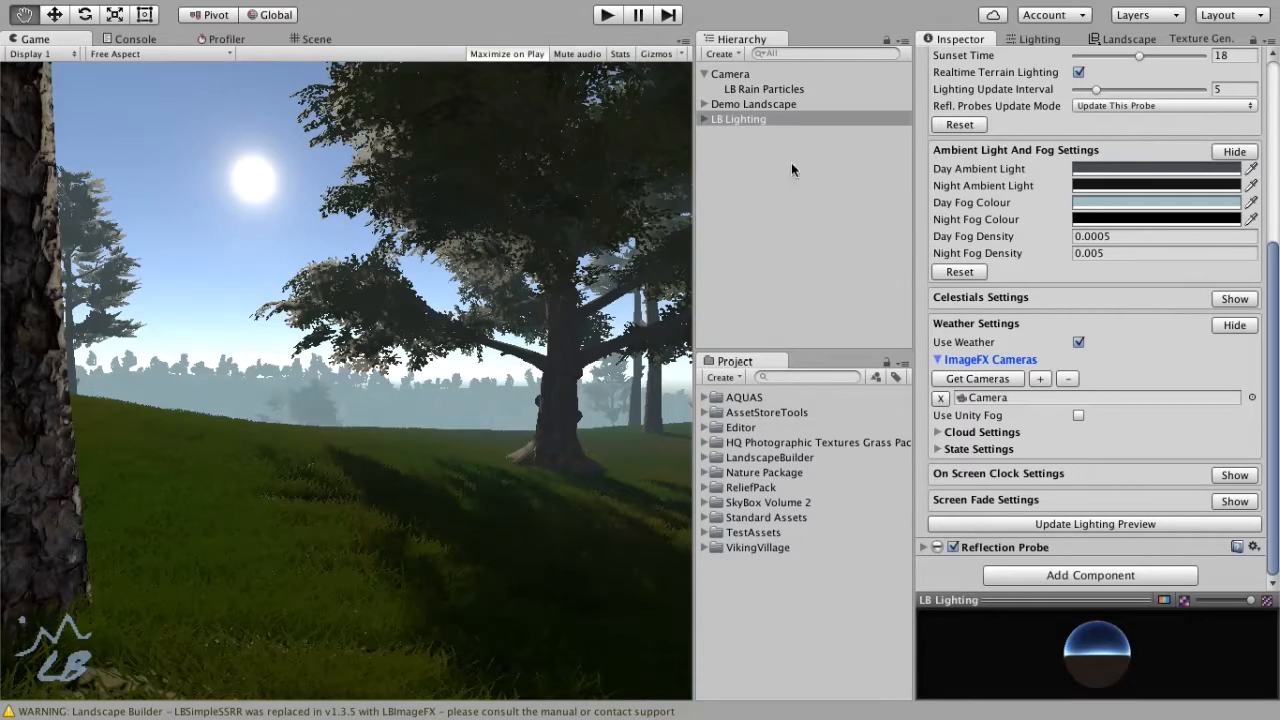
# Step: Examine the Fog, Cloud and SSRR Settings of the Camera's LB Image FX script, collapsing each section again
pyautogui.click(747, 78)
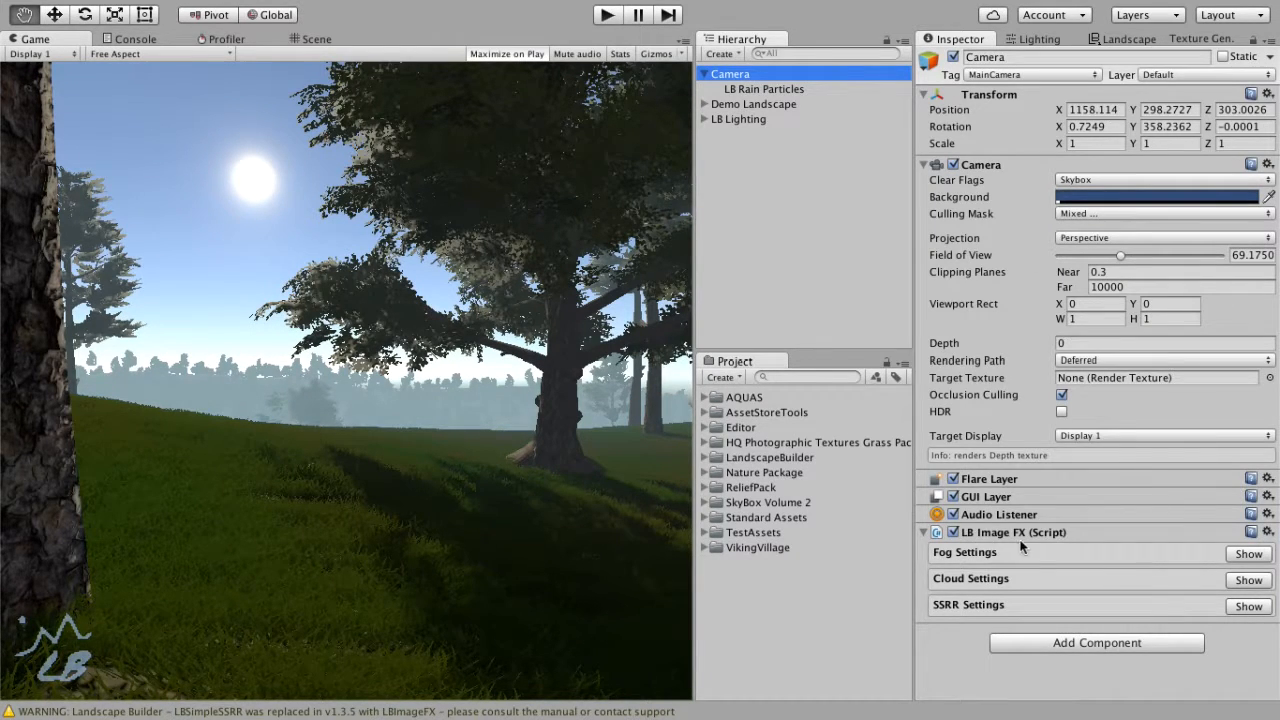
pyautogui.click(1249, 556)
pyautogui.scroll(-3, 1240, 566)
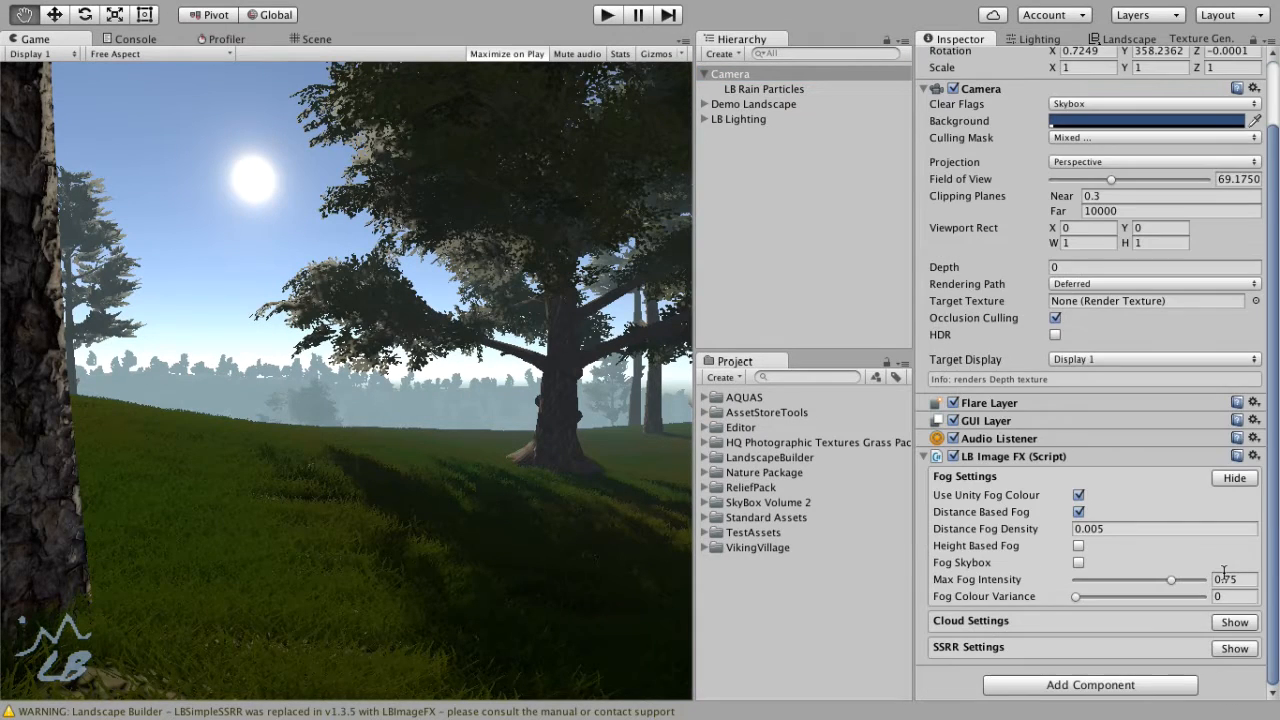
pyautogui.click(1232, 623)
pyautogui.scroll(-1, 1236, 640)
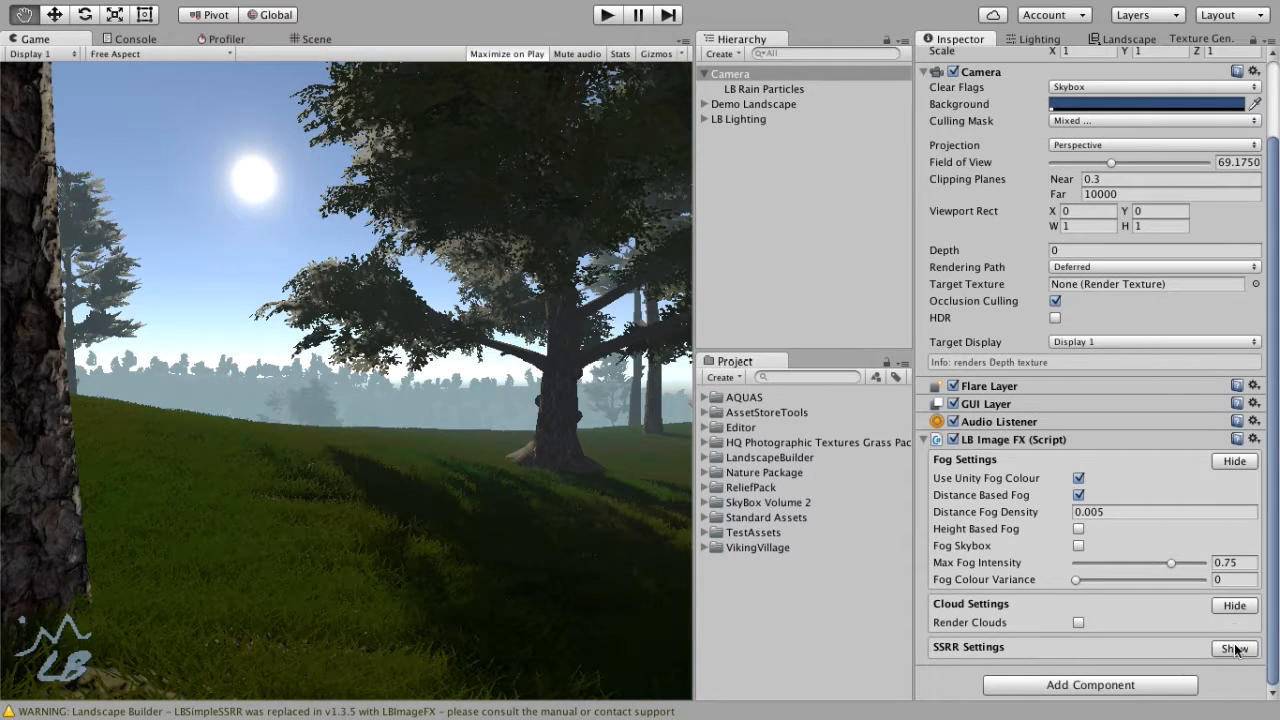
pyautogui.click(1236, 649)
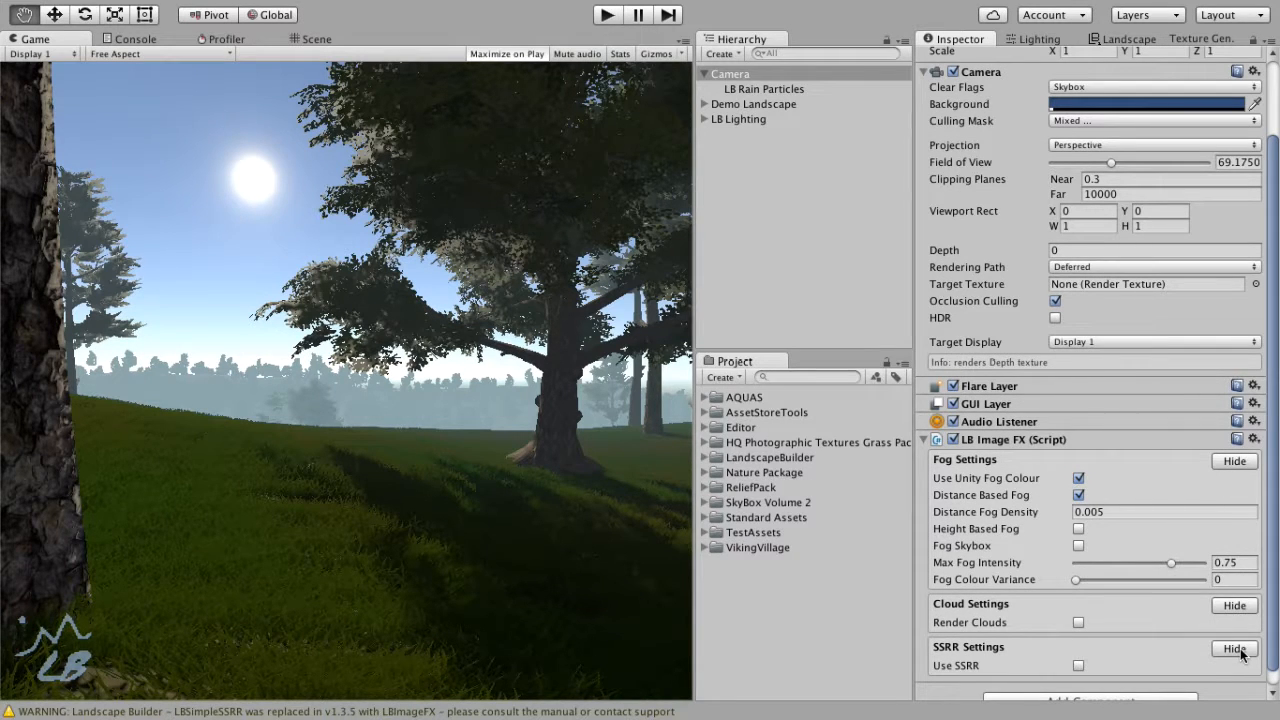
pyautogui.click(1238, 649)
pyautogui.click(1234, 605)
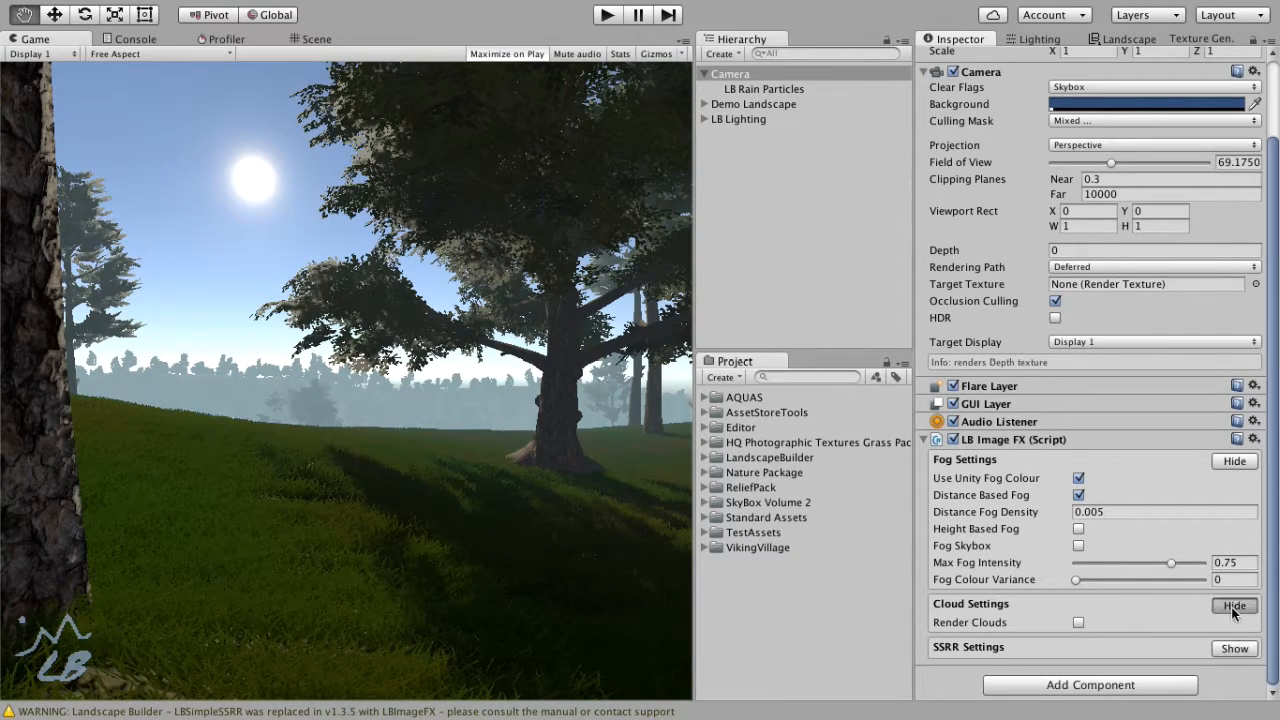
pyautogui.click(1234, 478)
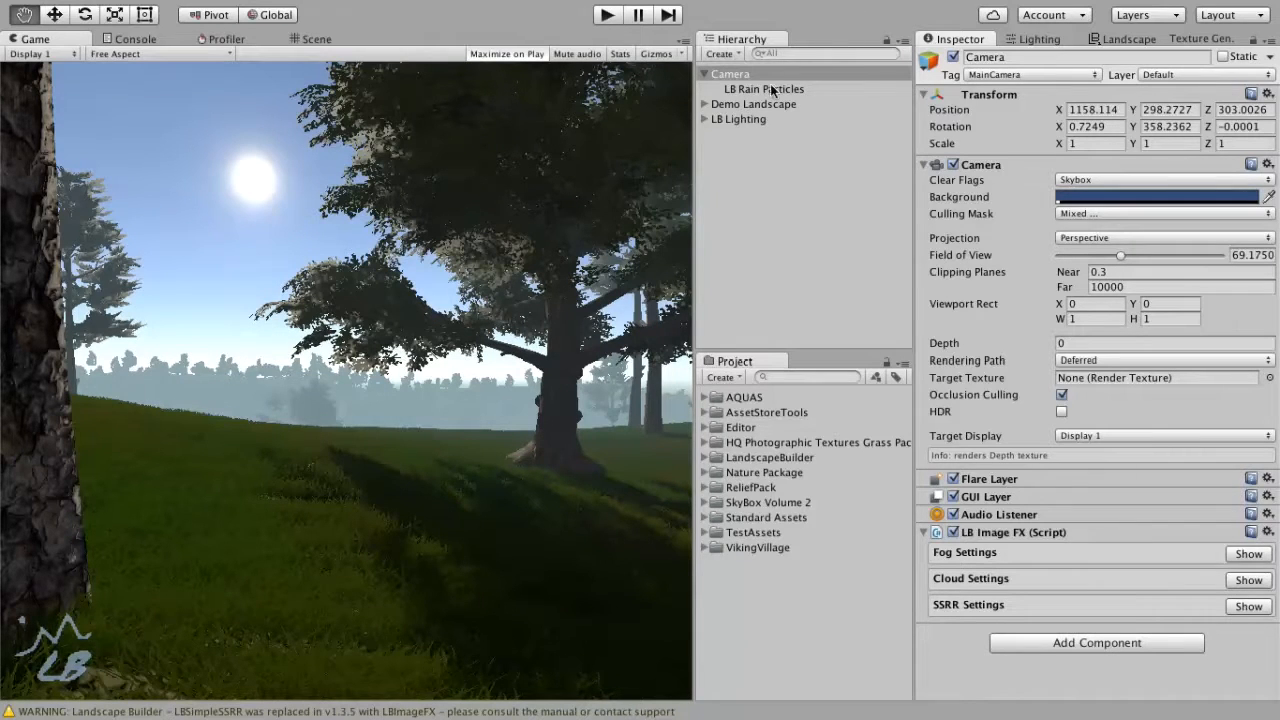
# Step: Review the Use Unity Fog Colour description in the Camera's LB Image FX Fog Settings, and collapse the section
pyautogui.click(1240, 556)
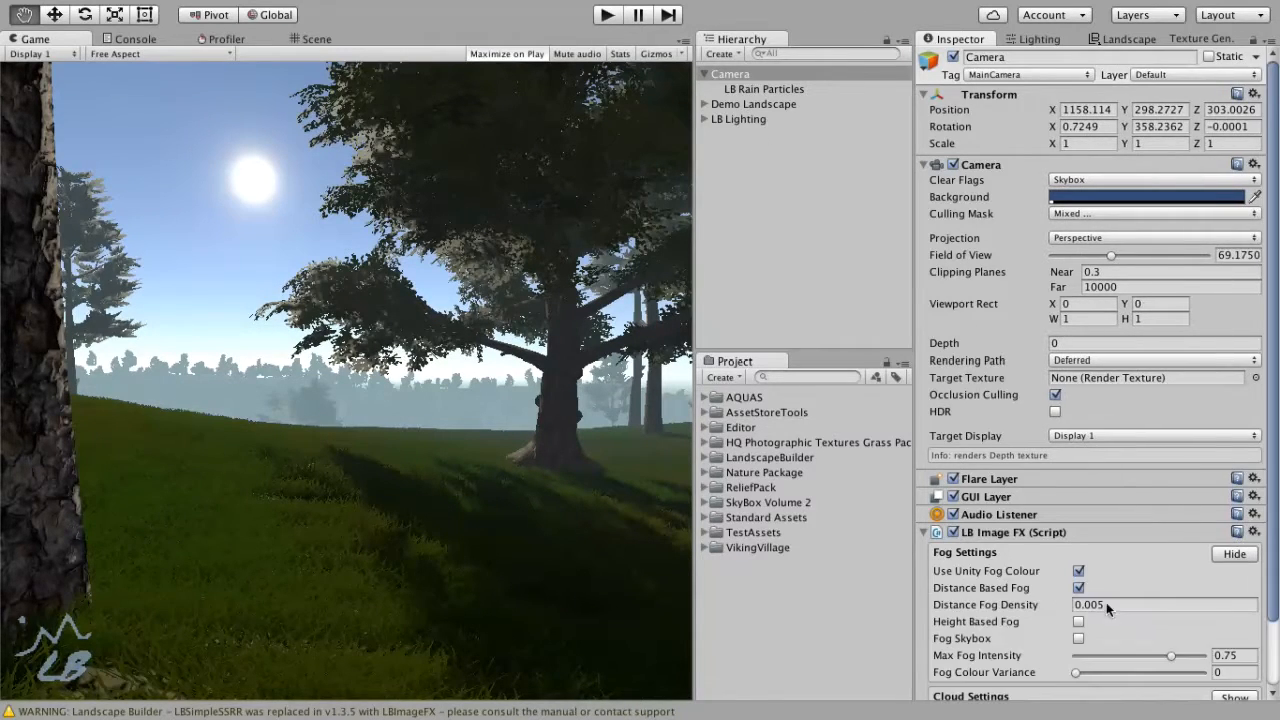
pyautogui.scroll(-3, 1046, 598)
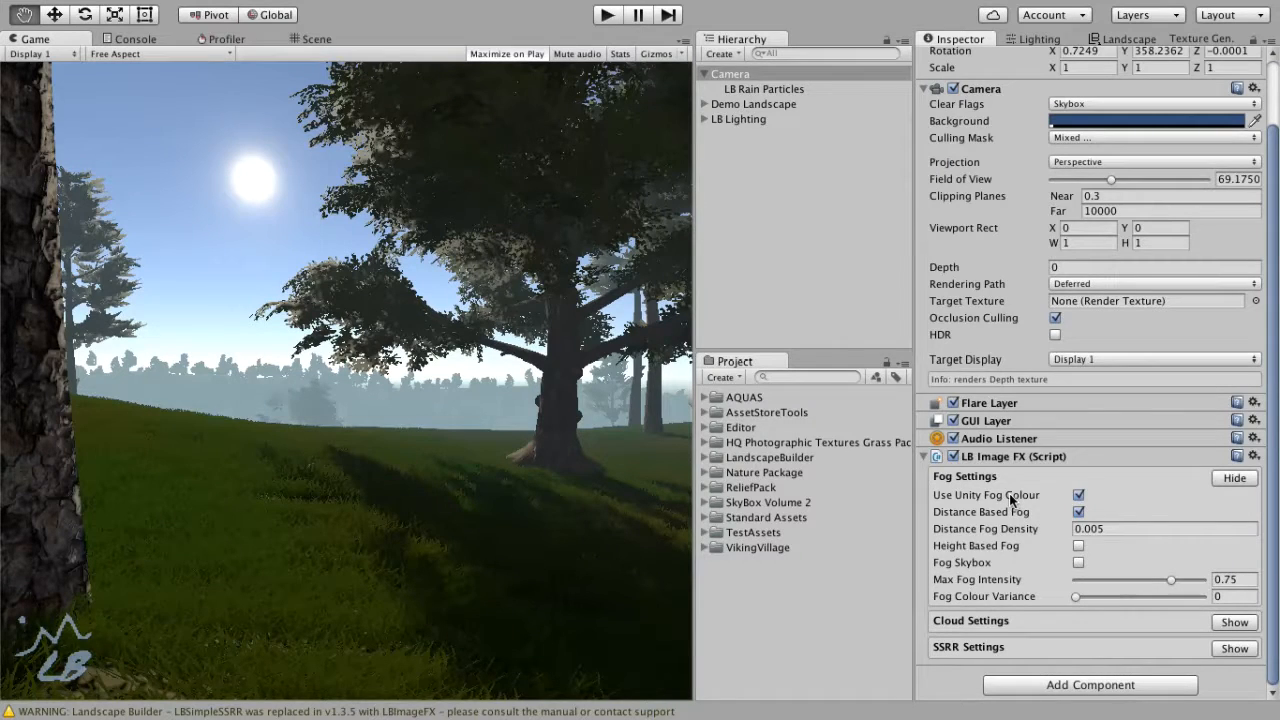
pyautogui.moveTo(1006, 497)
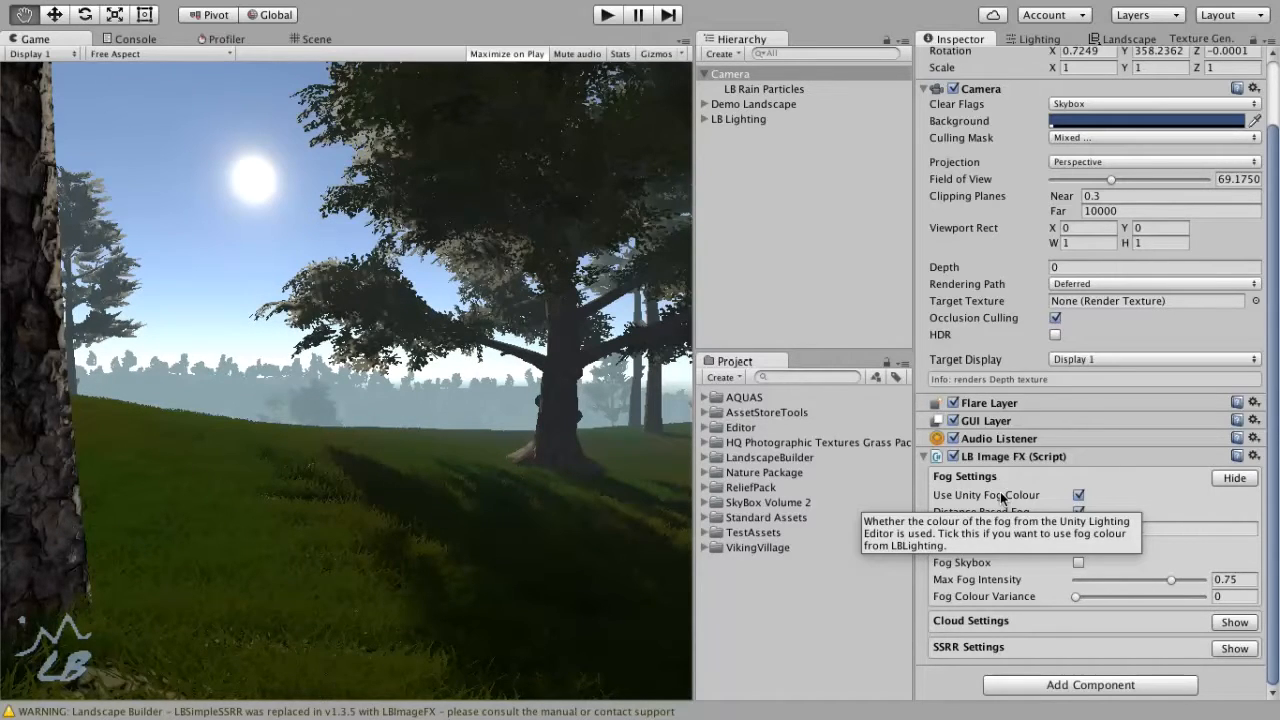
pyautogui.click(1240, 478)
# Step: Set LB Lighting's day fog density to 0.005 in the Ambient Light And Fog Settings
pyautogui.click(766, 120)
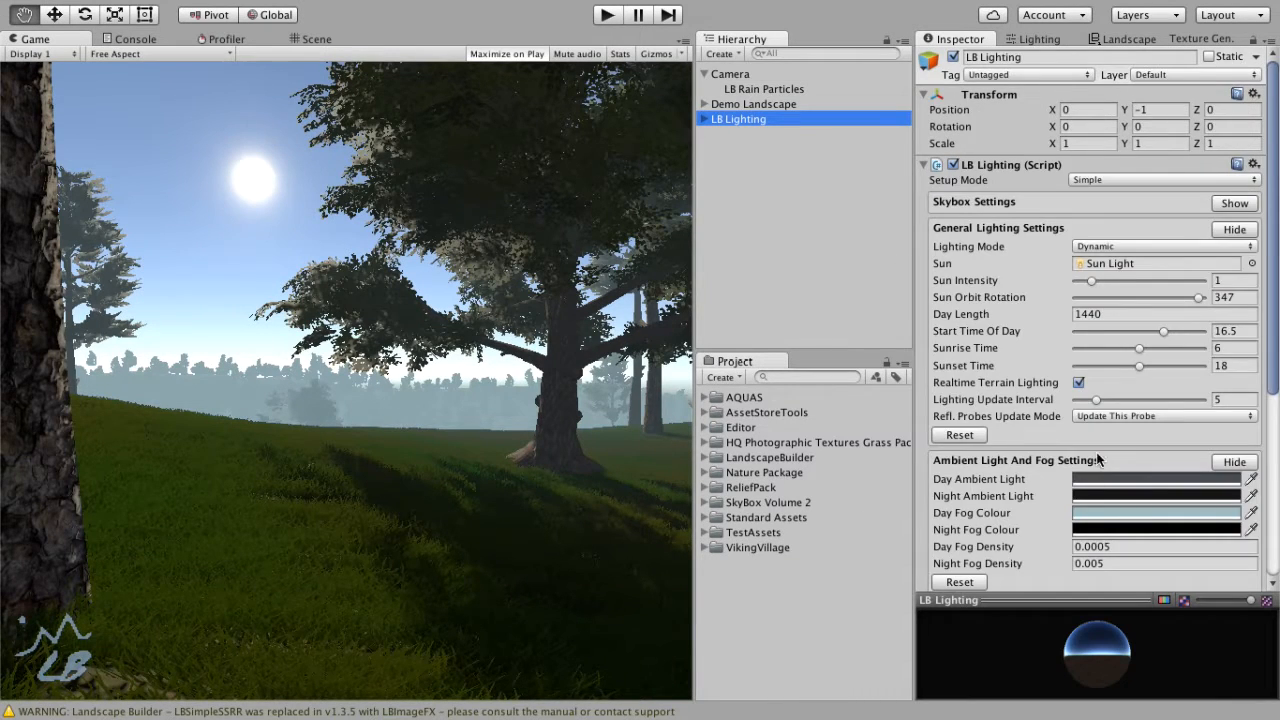
pyautogui.scroll(-5, 1098, 458)
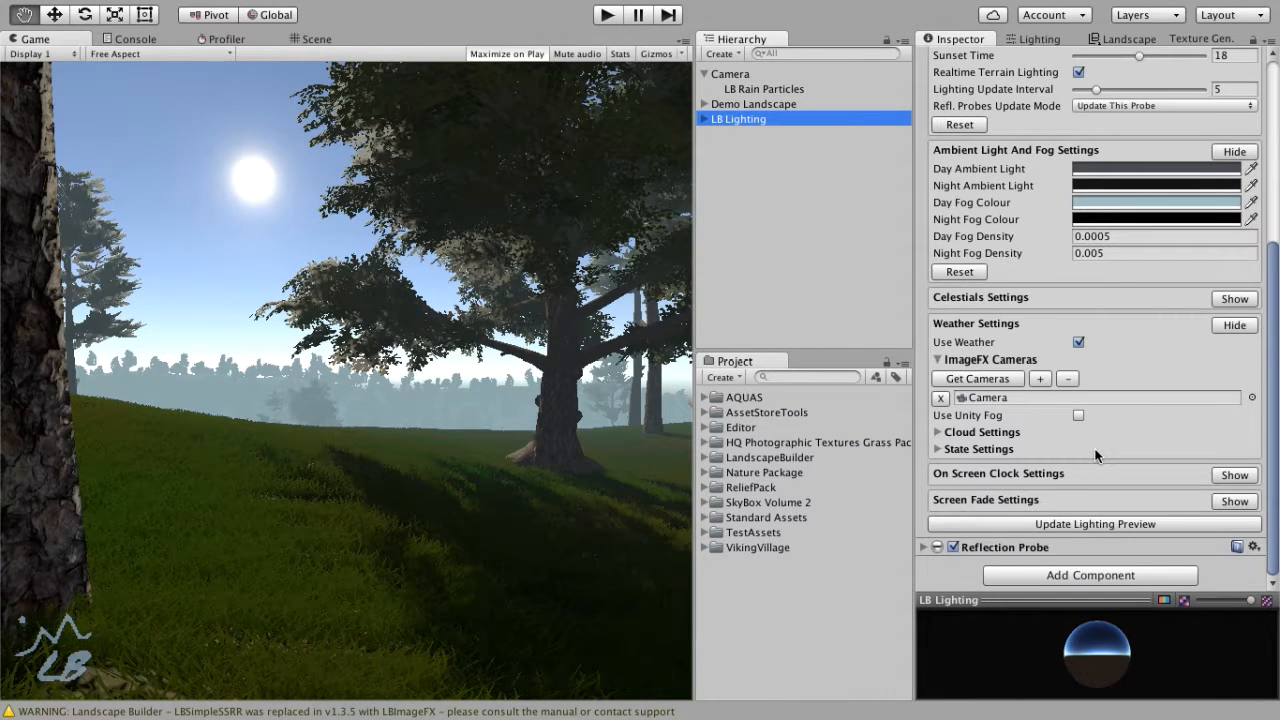
pyautogui.click(1110, 236)
pyautogui.click(1113, 236)
pyautogui.press('BackSpace')
pyautogui.press('BackSpace')
pyautogui.write('5')
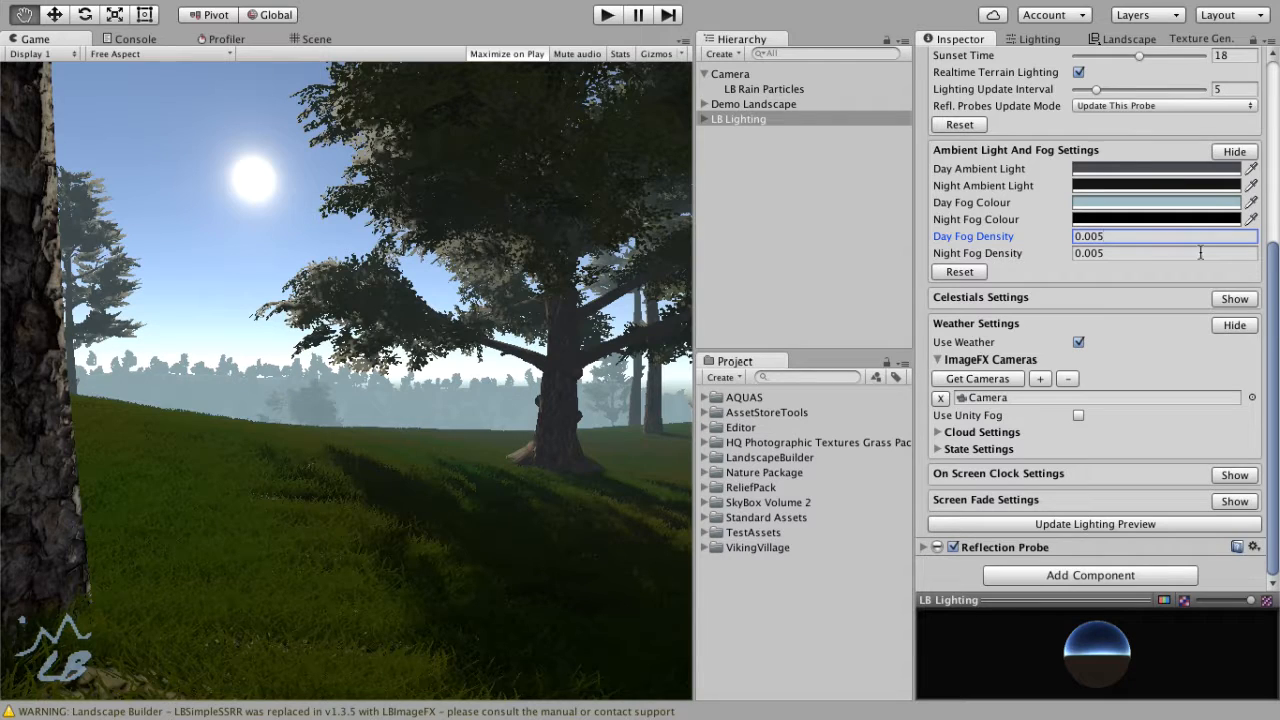
# Step: Preview the current day fog density, set LB Lighting's night fog density to 0.05, and update the lighting preview
pyautogui.click(1125, 523)
pyautogui.click(1125, 523)
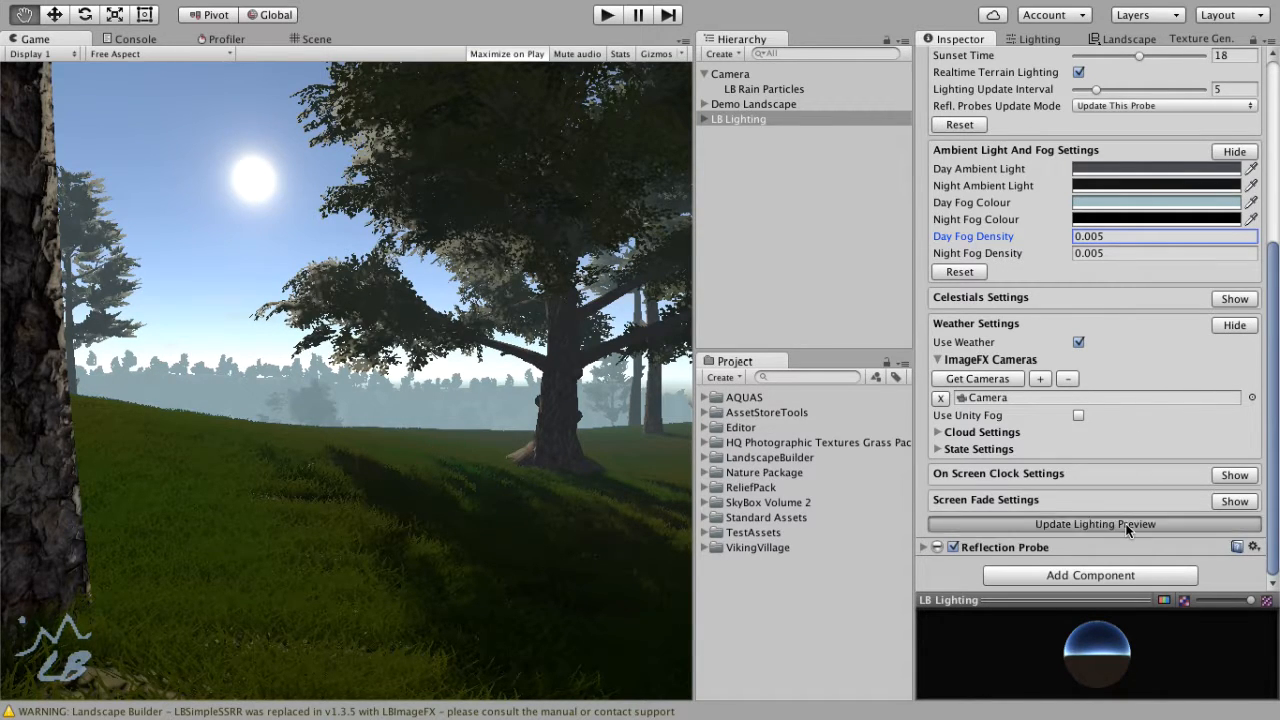
pyautogui.click(1106, 250)
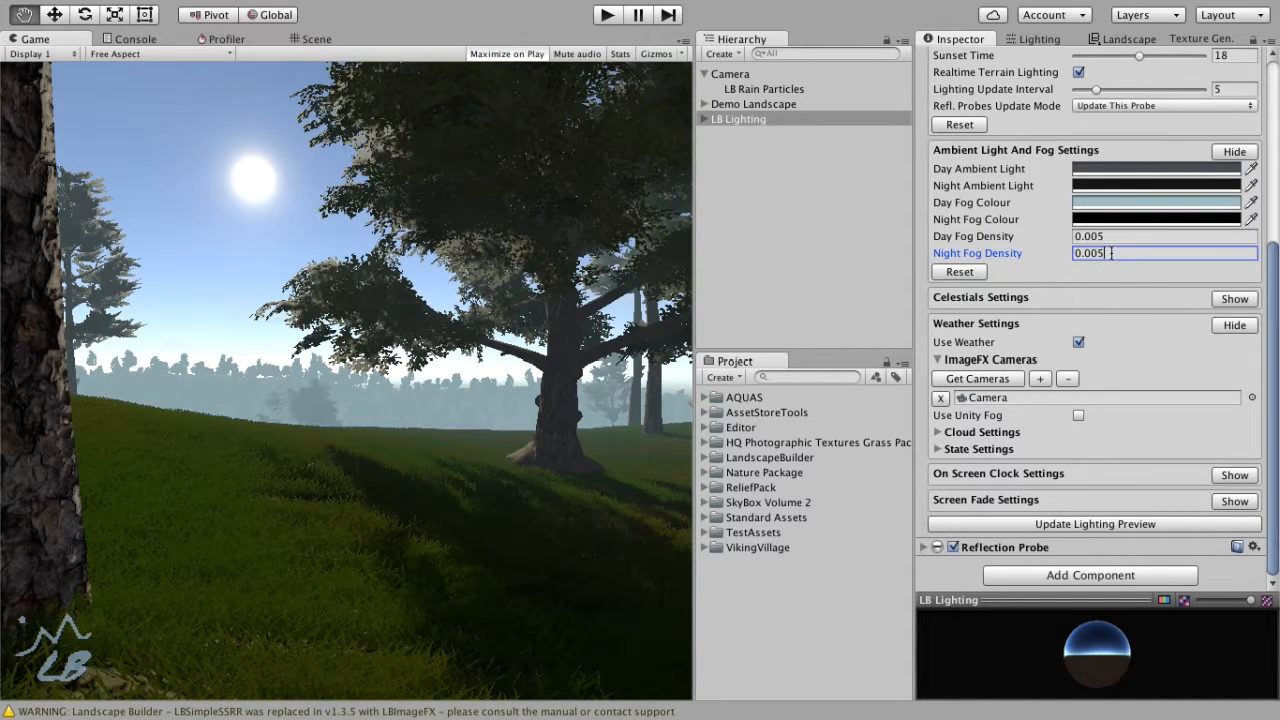
pyautogui.write('0.00')
pyautogui.press('BackSpace')
pyautogui.write('5')
pyautogui.click(1144, 522)
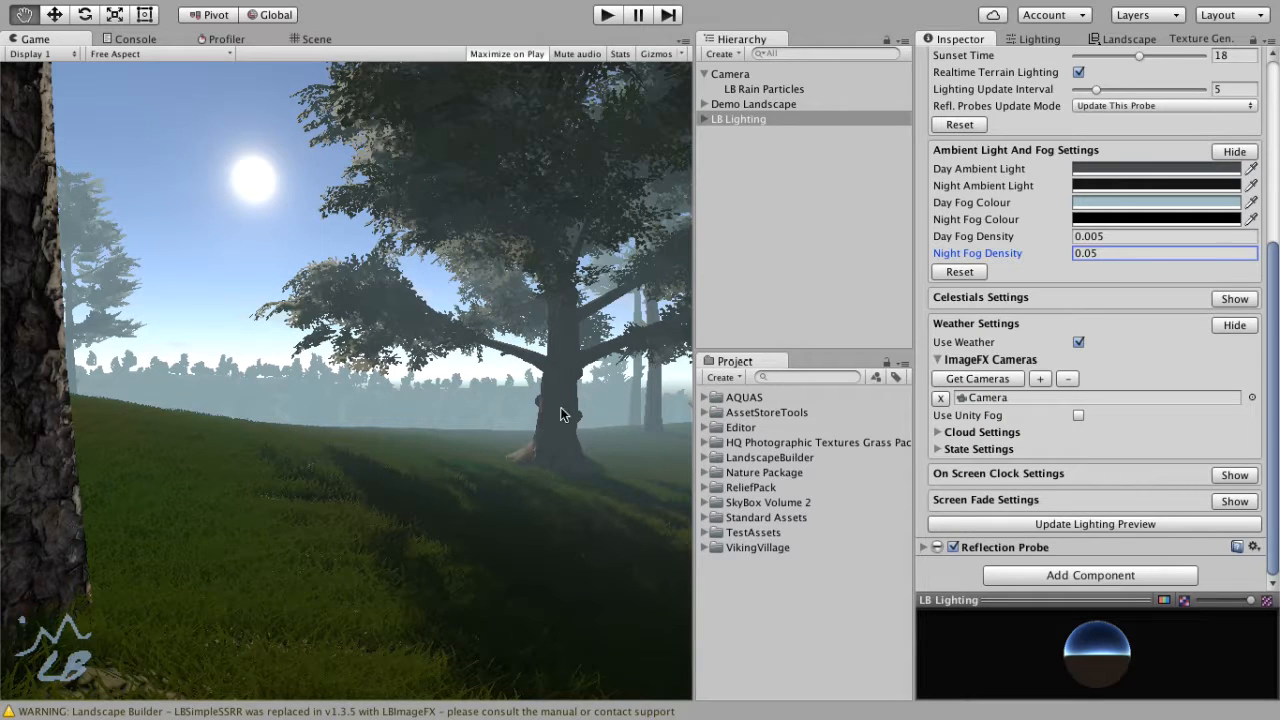
# Step: Set the night fog density to 0.5 and the day fog density to 0.05, and update the lighting preview
pyautogui.click(1104, 253)
pyautogui.write('0.5')
pyautogui.click(1107, 236)
pyautogui.write('0.00')
pyautogui.write('5')
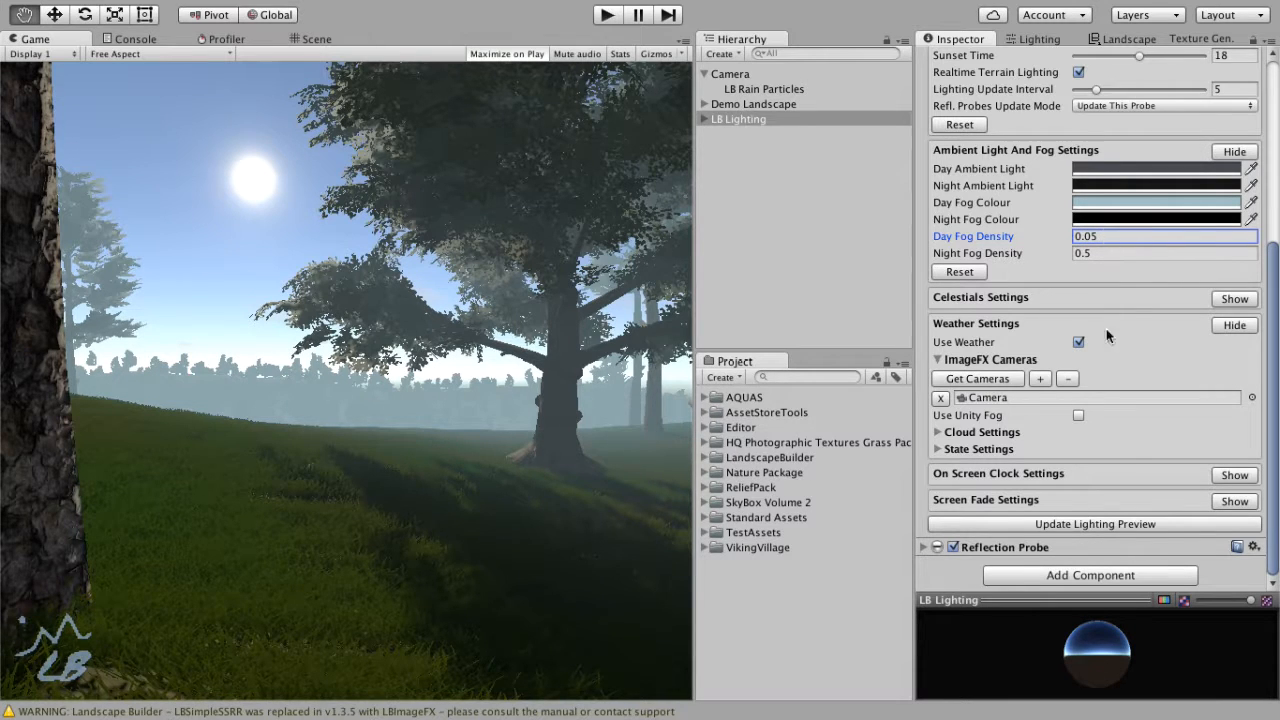
pyautogui.click(1143, 526)
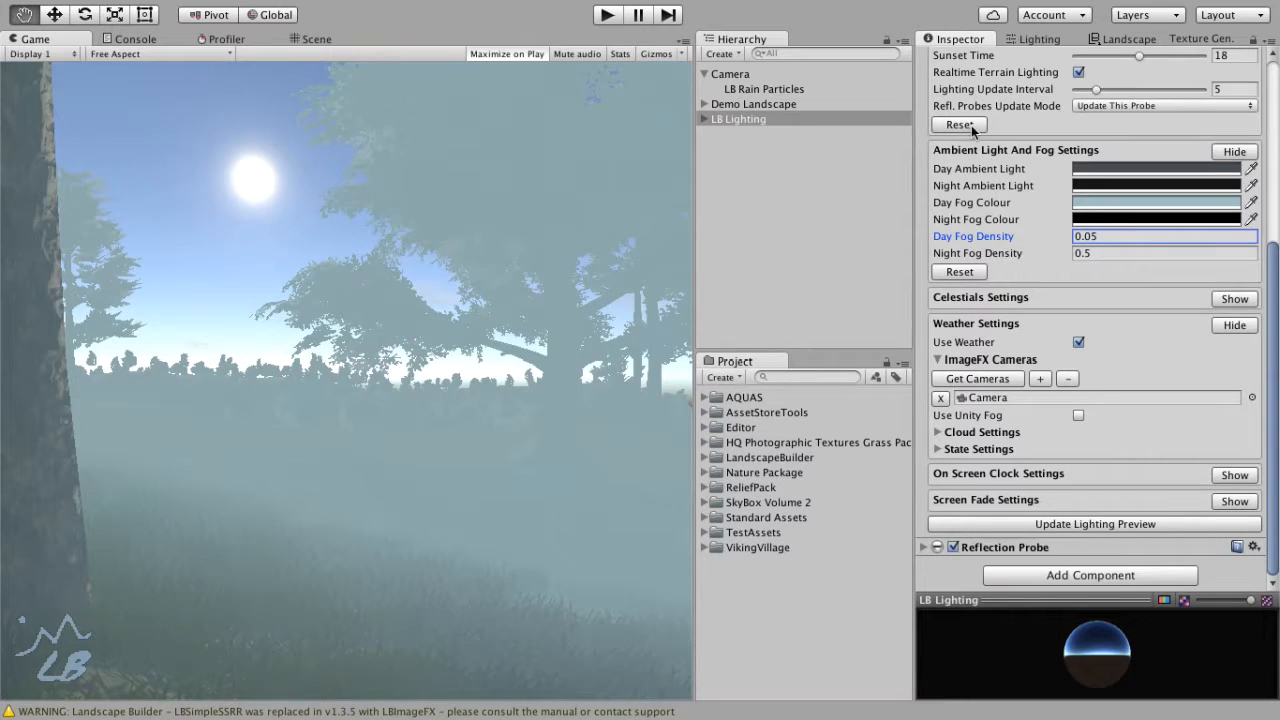
# Step: Reset the Ambient Light And Fog Settings to their defaults, and update the lighting preview
pyautogui.click(977, 274)
pyautogui.click(1115, 524)
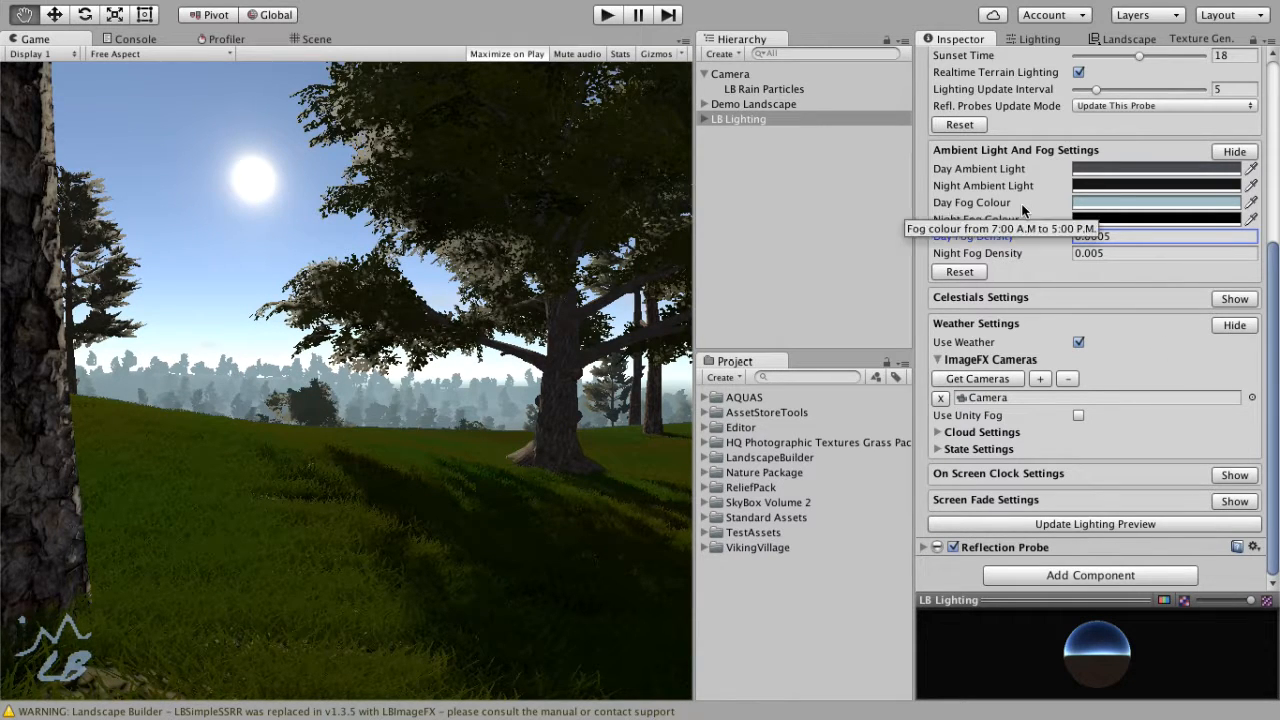
# Step: Change the Day Fog Colour to a muted yellow-brown (948F77 range, about RGB 148, 145, 120), and update the lighting preview
pyautogui.click(1123, 204)
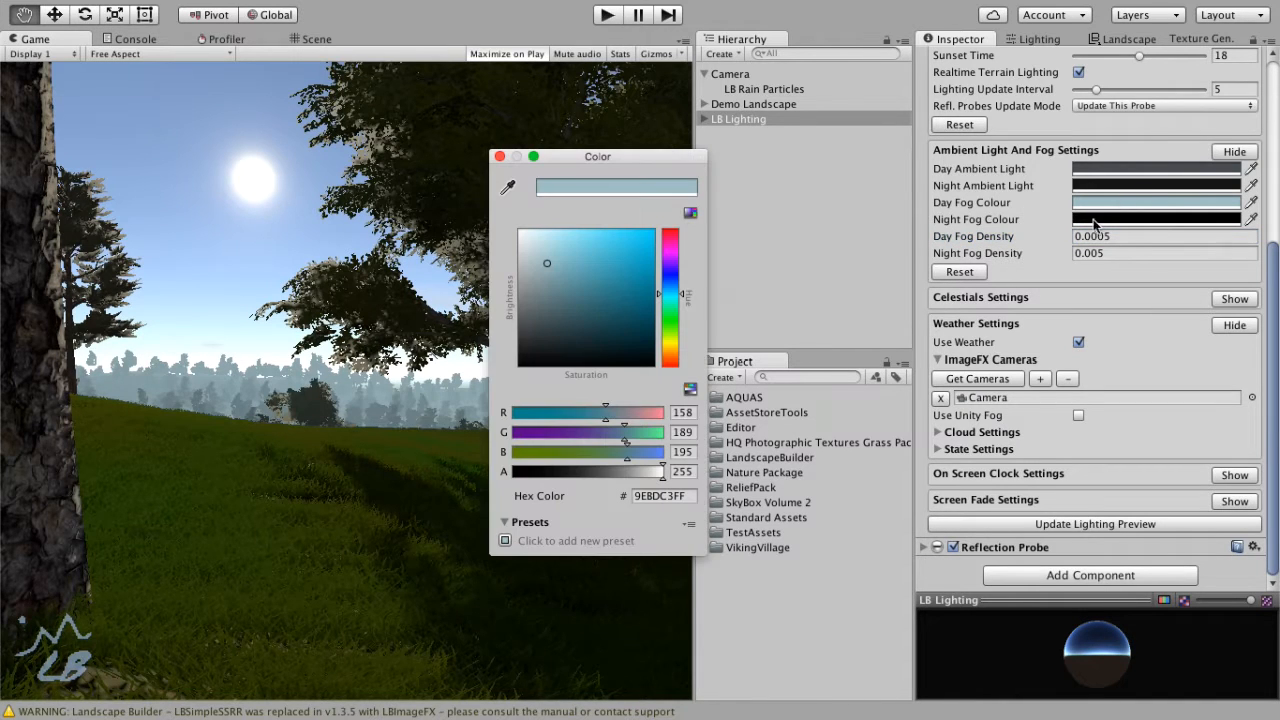
pyautogui.click(672, 346)
pyautogui.moveTo(571, 270); pyautogui.dragTo(547, 289)
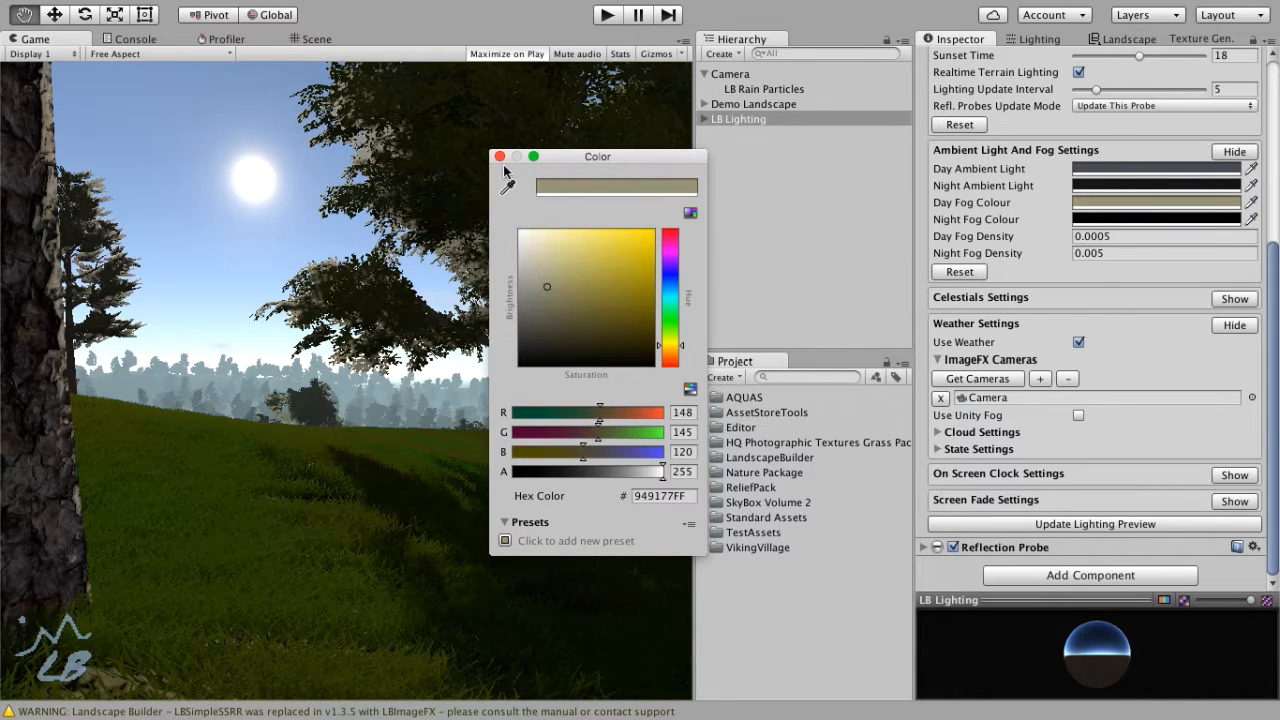
pyautogui.click(500, 156)
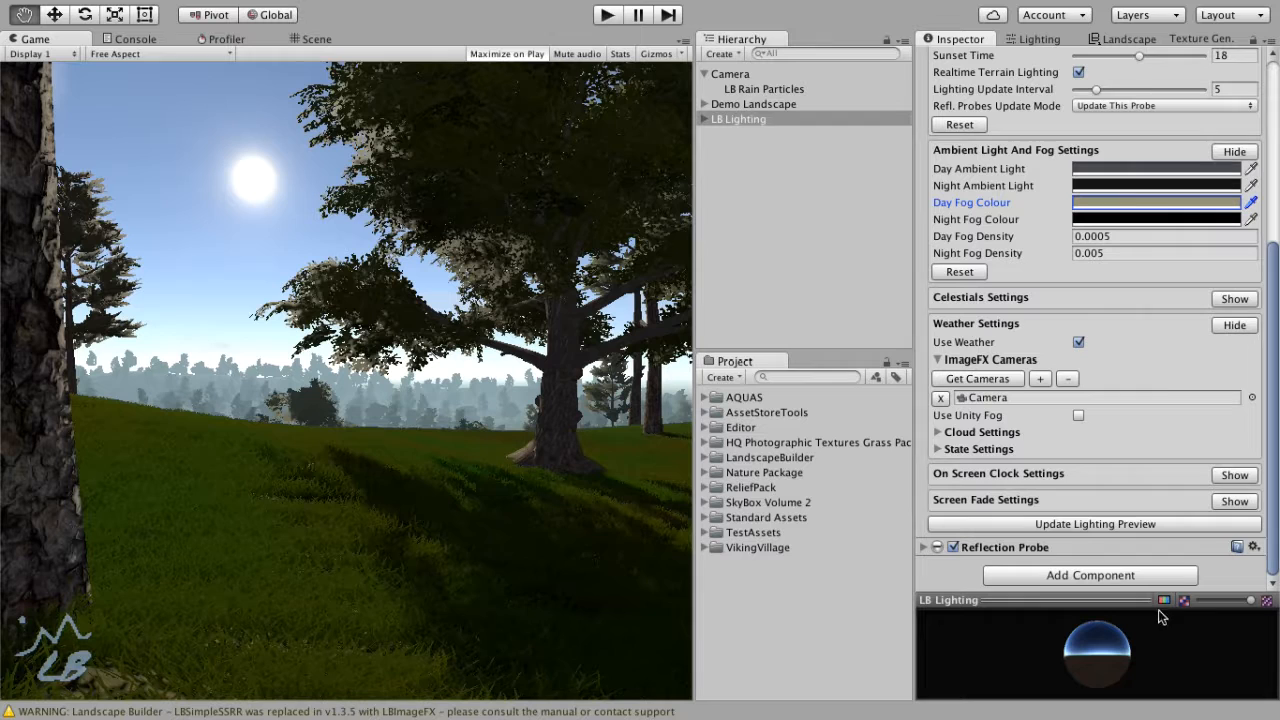
pyautogui.click(1143, 523)
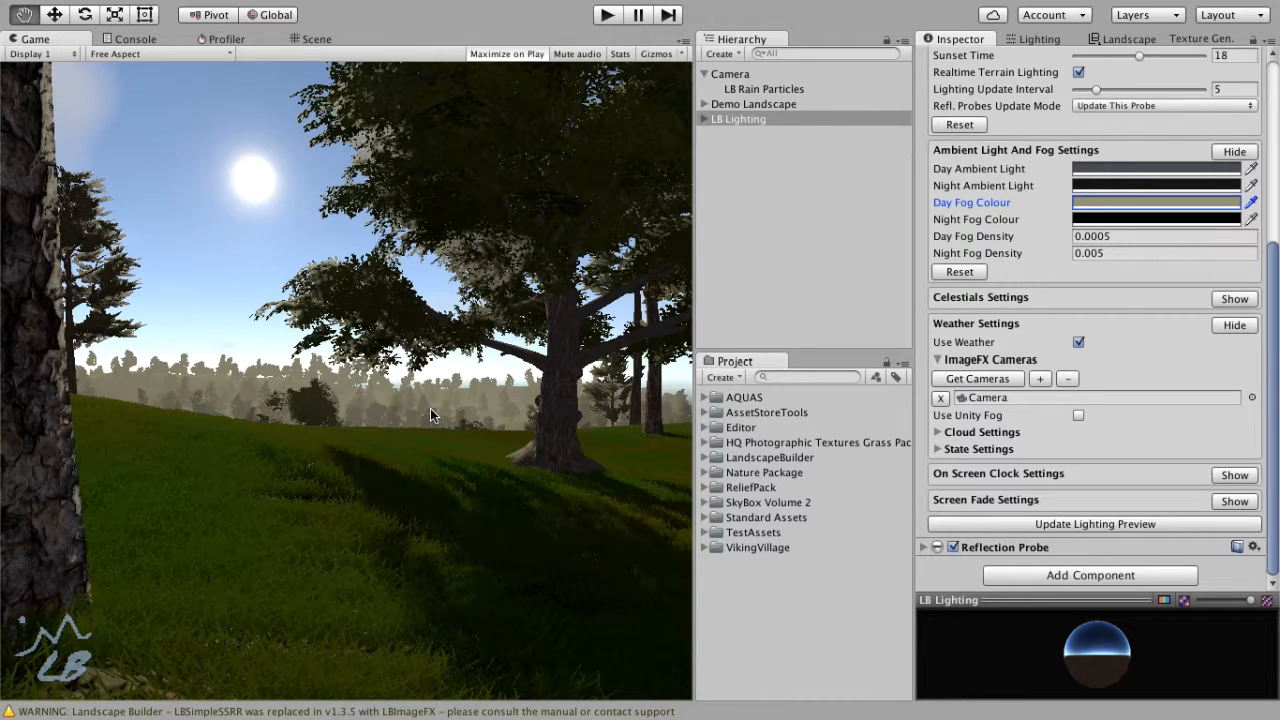
# Step: Reset the Ambient Light And Fog Settings to their defaults, and collapse that section and the Weather Settings
pyautogui.click(975, 272)
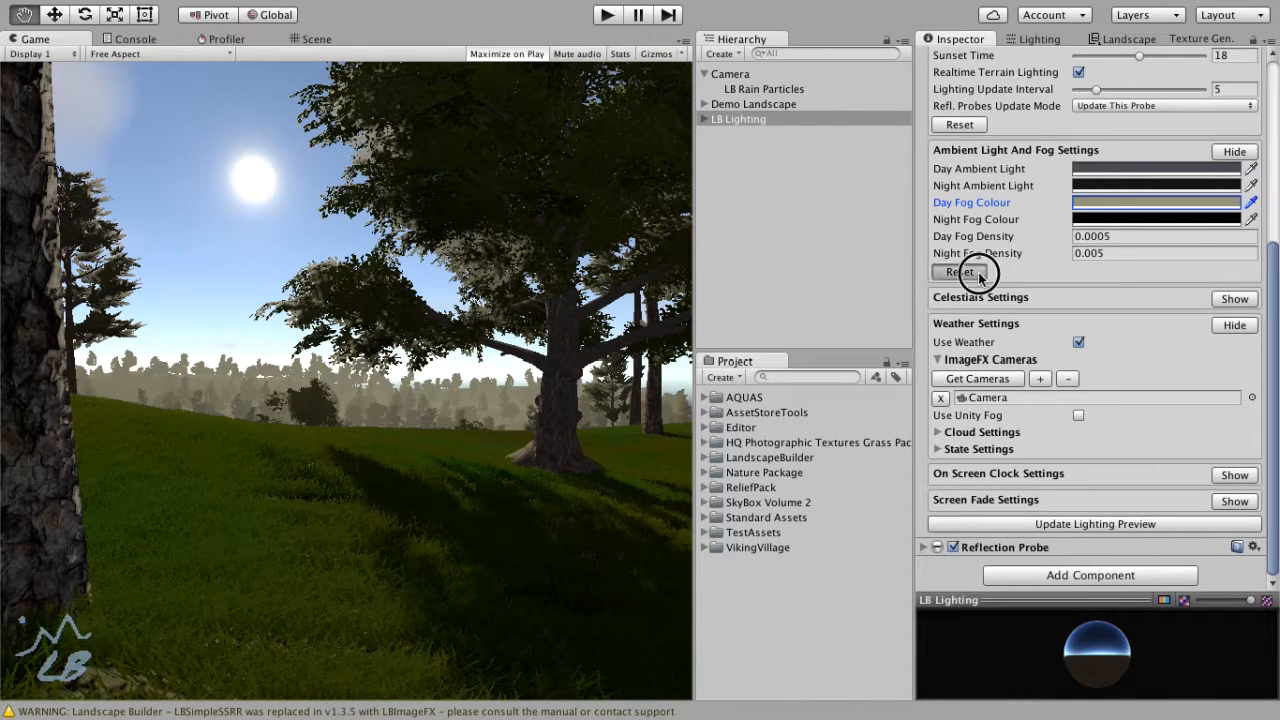
pyautogui.click(1221, 155)
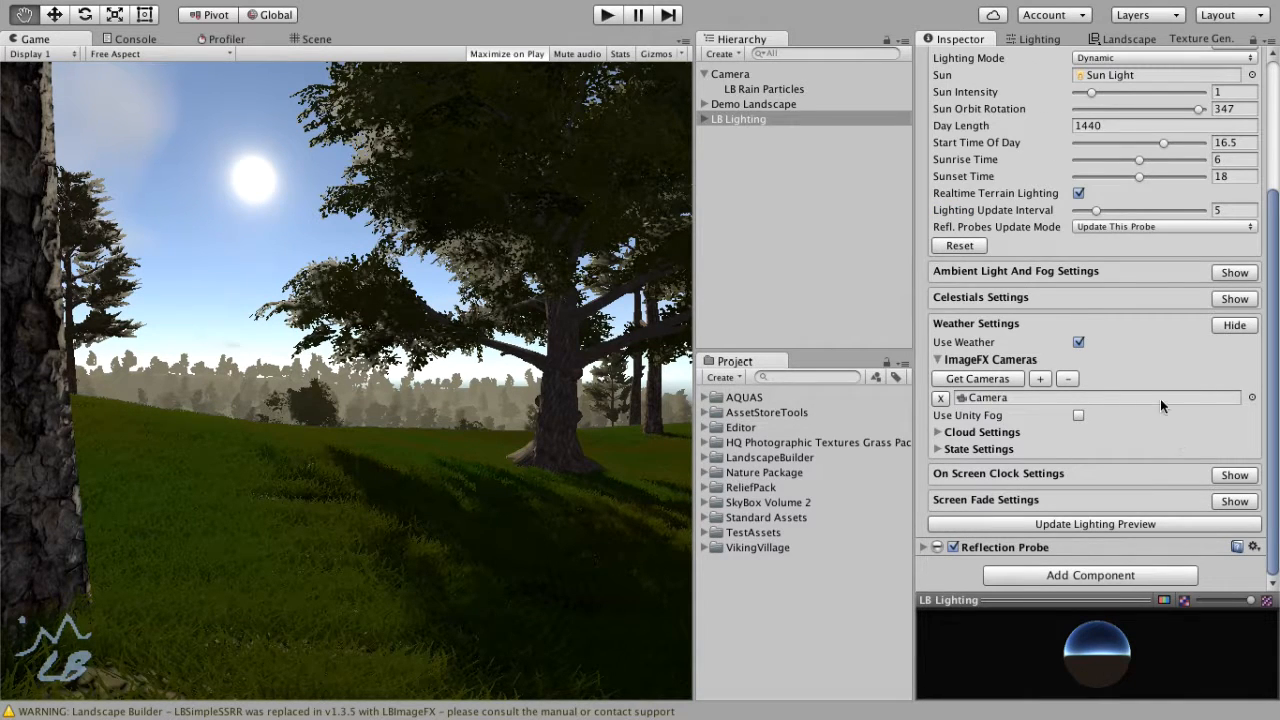
pyautogui.click(1231, 325)
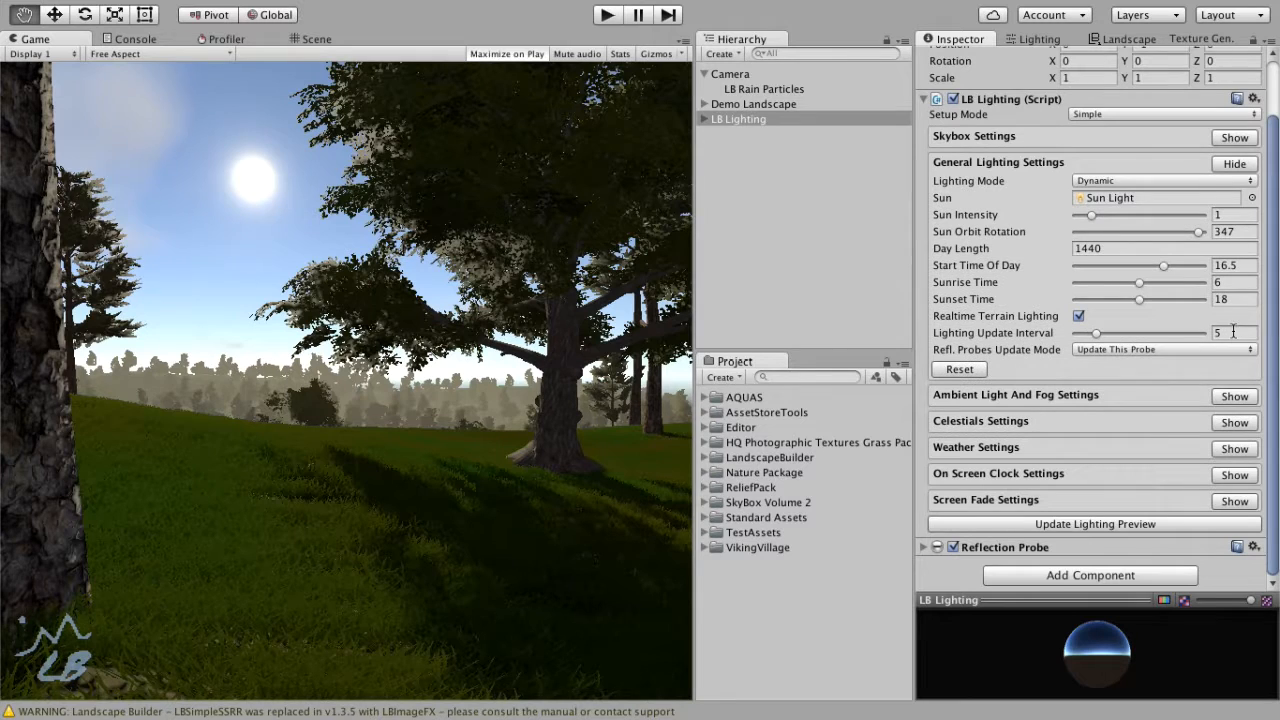
# Step: Build the celestials with Use Celestials enabled in the Celestials Settings, and update the lighting preview
pyautogui.click(1233, 424)
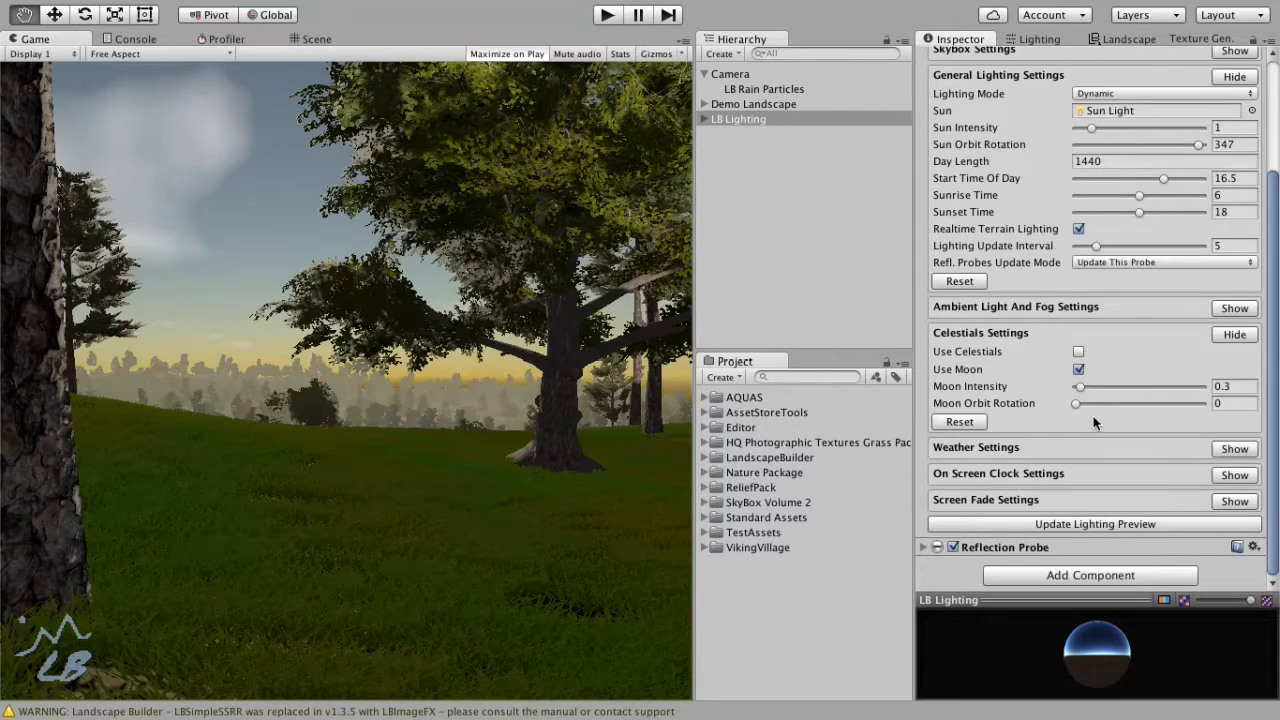
pyautogui.click(1078, 353)
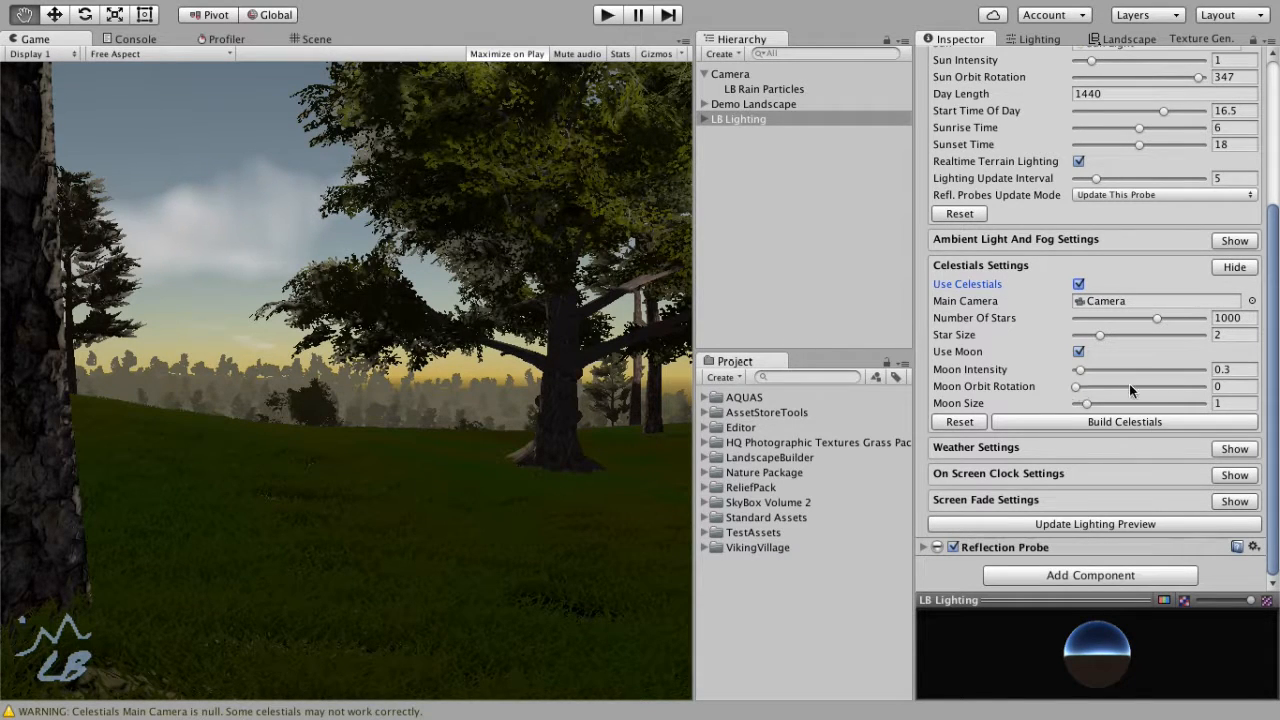
pyautogui.scroll(5, 1132, 240)
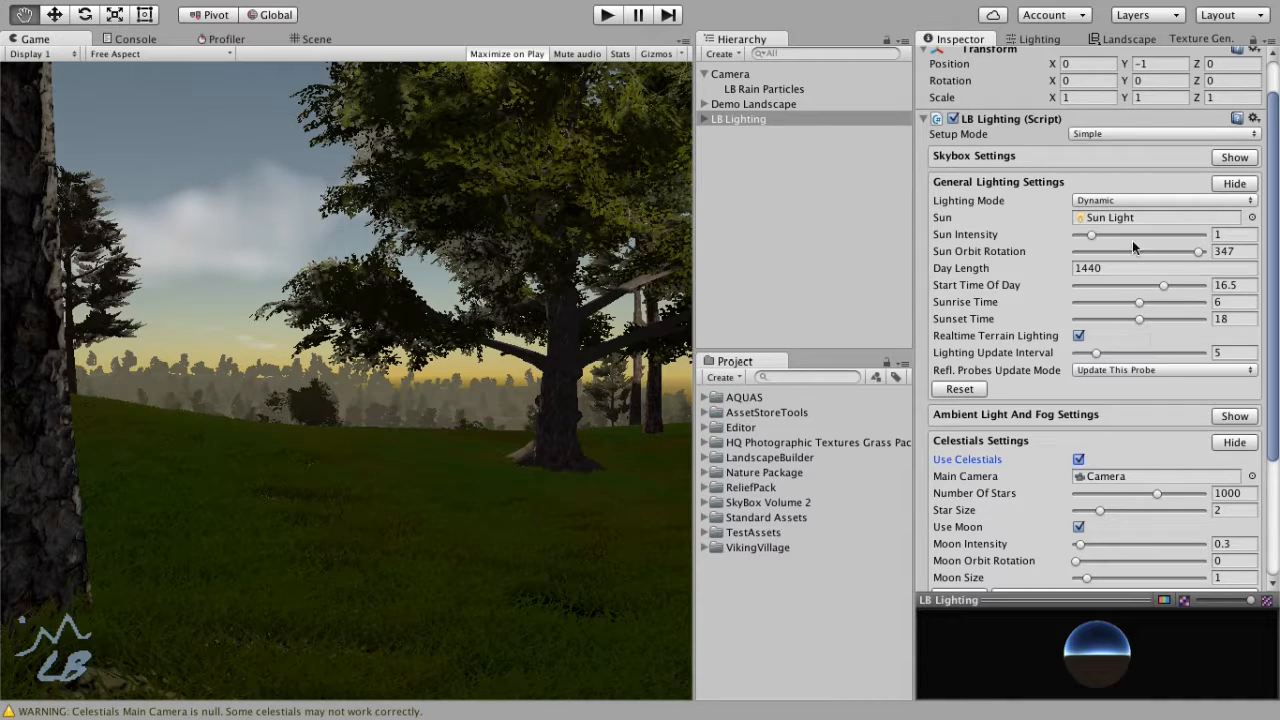
pyautogui.scroll(-5, 1149, 337)
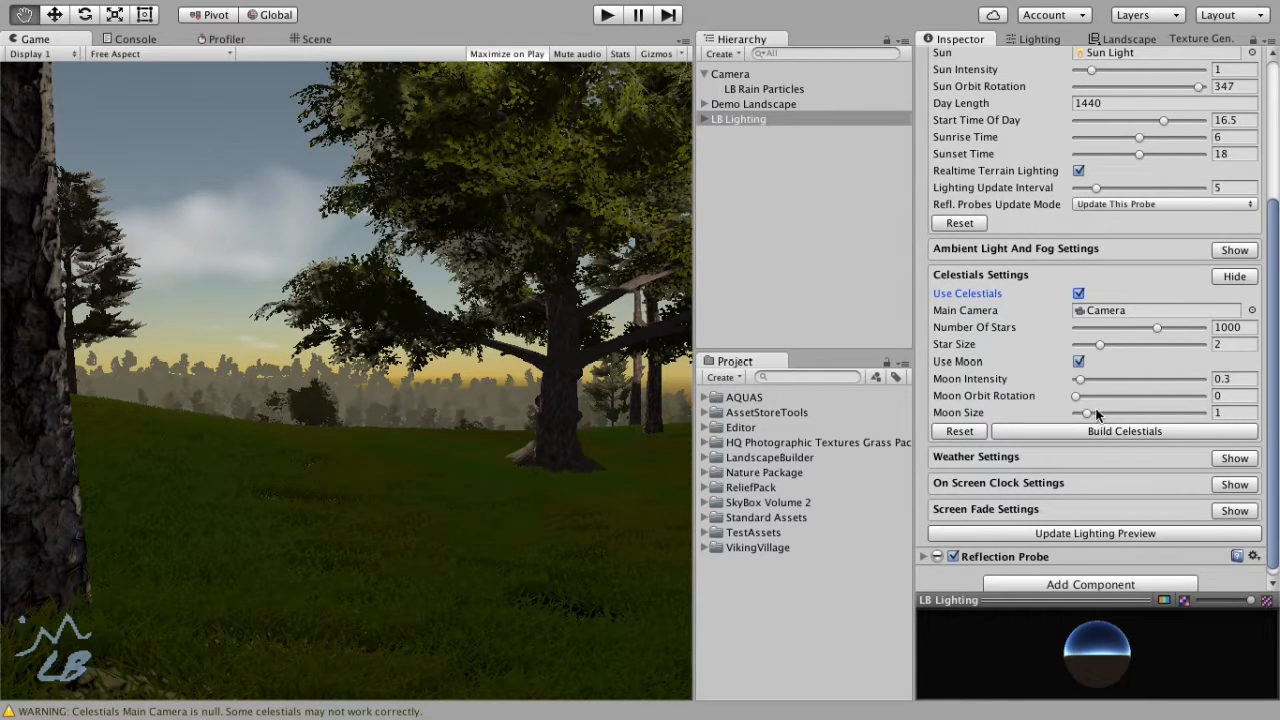
pyautogui.click(1154, 428)
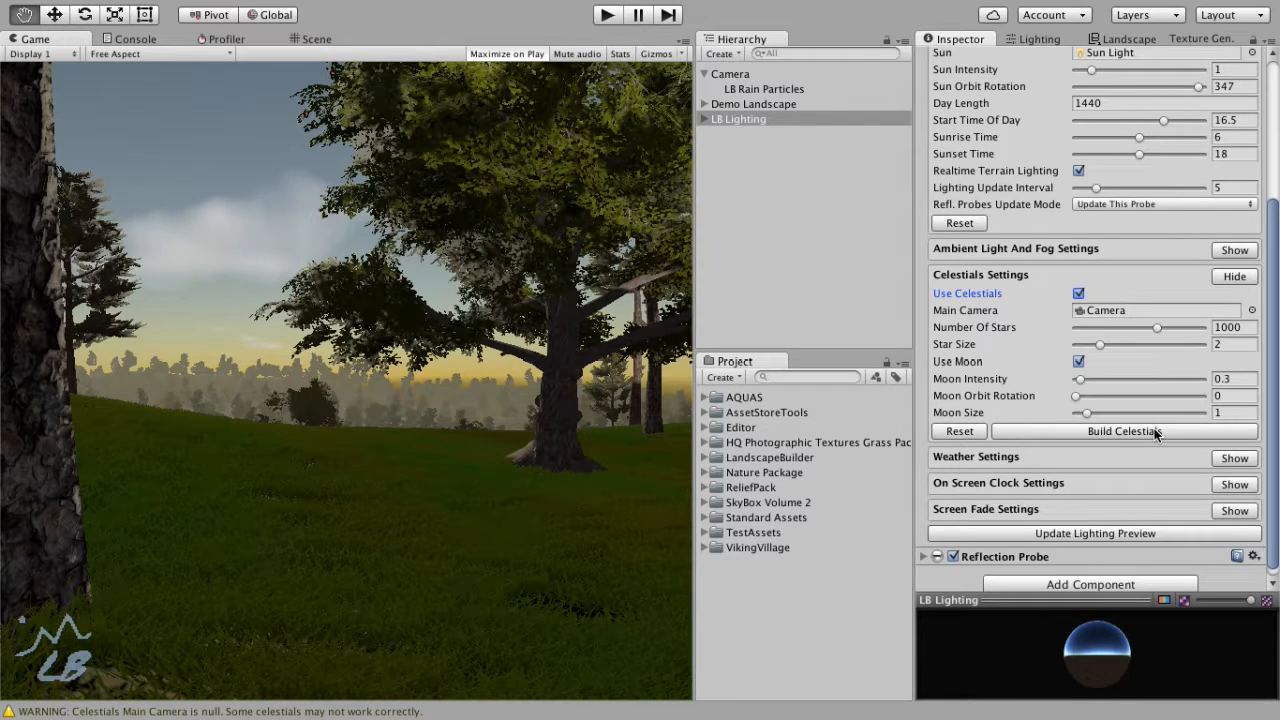
pyautogui.click(1131, 537)
# Step: Set the Start Time Of Day to 21.4 in the General Lighting Settings, and update the lighting preview
pyautogui.scroll(6, 1173, 490)
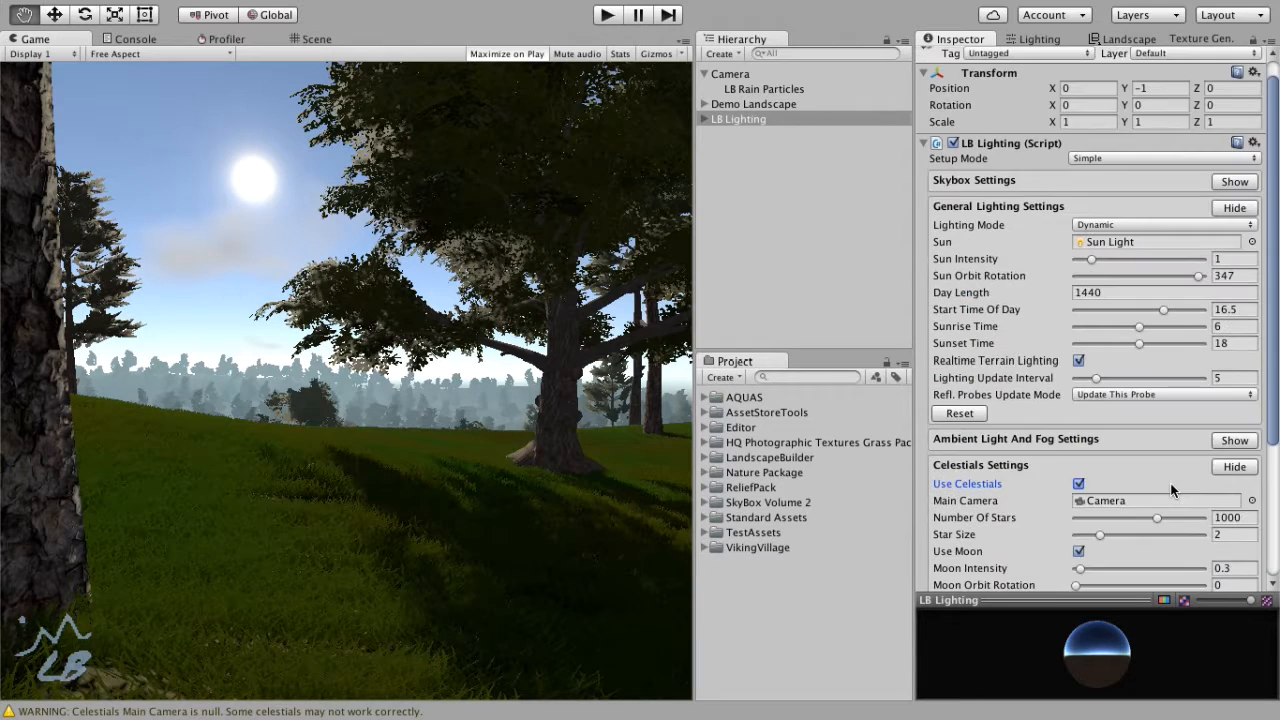
pyautogui.moveTo(1165, 331); pyautogui.dragTo(1189, 331)
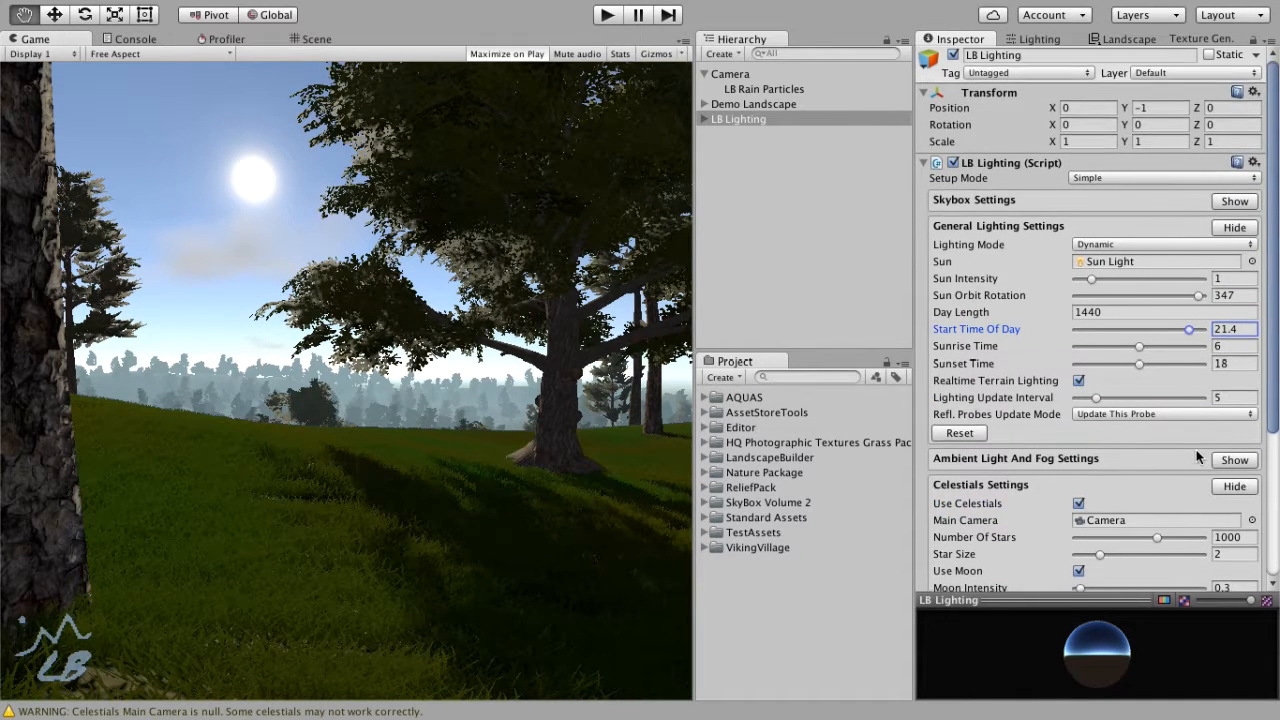
pyautogui.scroll(-5, 1196, 449)
pyautogui.click(1153, 527)
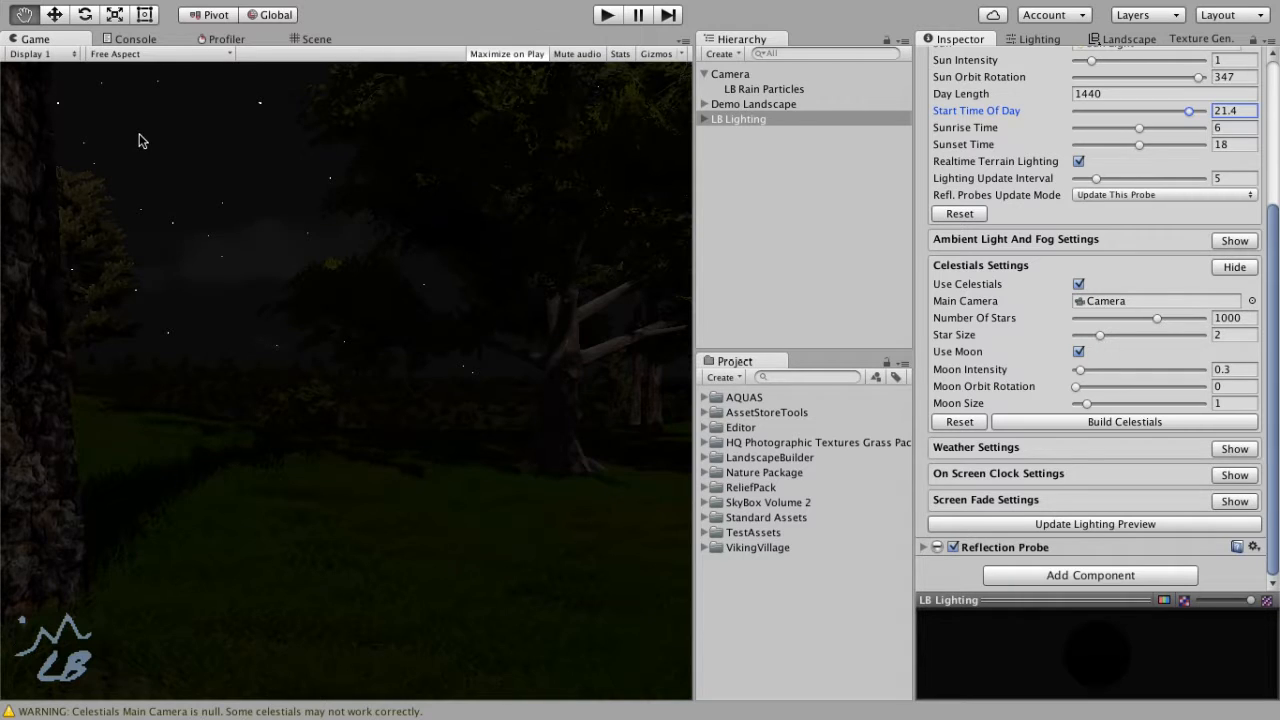
# Step: Try star sizes of 5.79 and 0.1 in the Celestials Settings, rebuilding the celestials and updating the lighting preview
pyautogui.moveTo(1101, 335); pyautogui.dragTo(1149, 336)
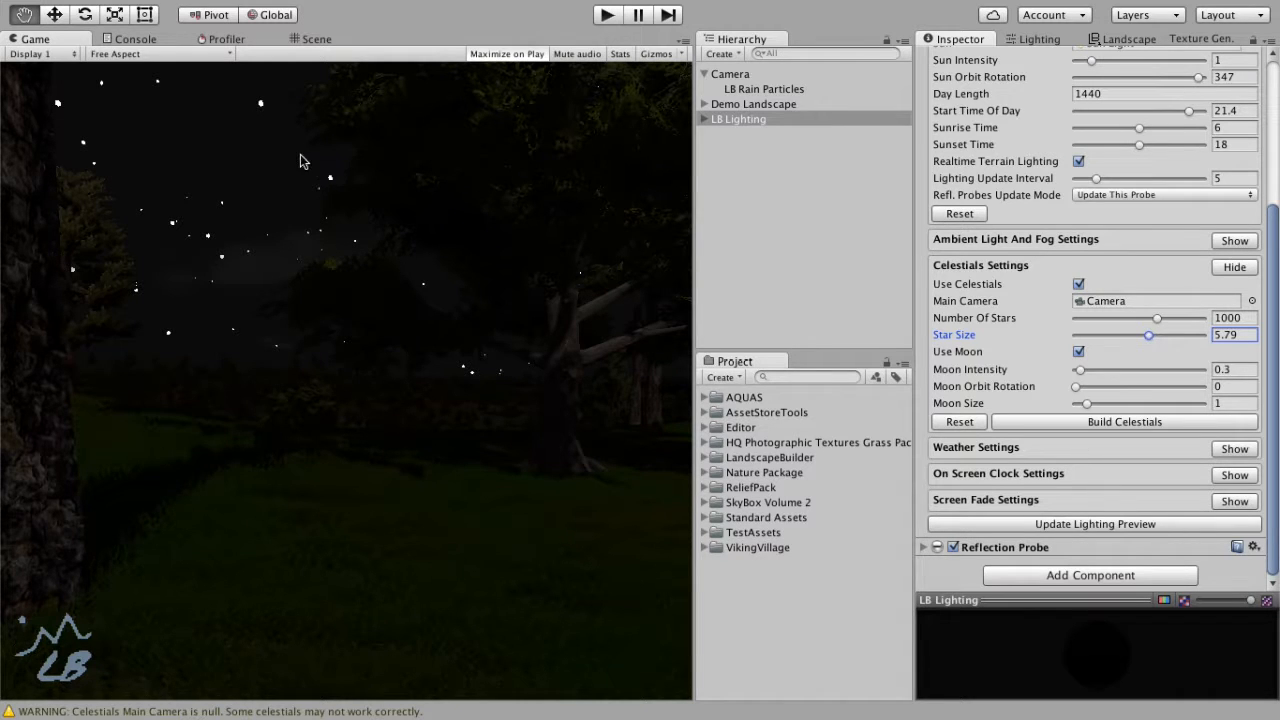
pyautogui.click(1238, 336)
pyautogui.write('2')
pyautogui.press('BackSpace')
pyautogui.write('1')
pyautogui.press('BackSpace')
pyautogui.write('0.1')
pyautogui.click(1048, 342)
pyautogui.click(1125, 523)
pyautogui.click(1124, 424)
pyautogui.click(1148, 525)
# Step: Try a star size of 0.5, updating the lighting preview and rebuilding the celestials
pyautogui.click(1237, 336)
pyautogui.write('0.5')
pyautogui.click(1123, 525)
pyautogui.click(1135, 421)
# Step: Set the star size to 2 and rebuild the celestials, collapsing the Celestials Settings when done
pyautogui.click(1240, 334)
pyautogui.write('2')
pyautogui.click(1183, 428)
pyautogui.click(1236, 267)
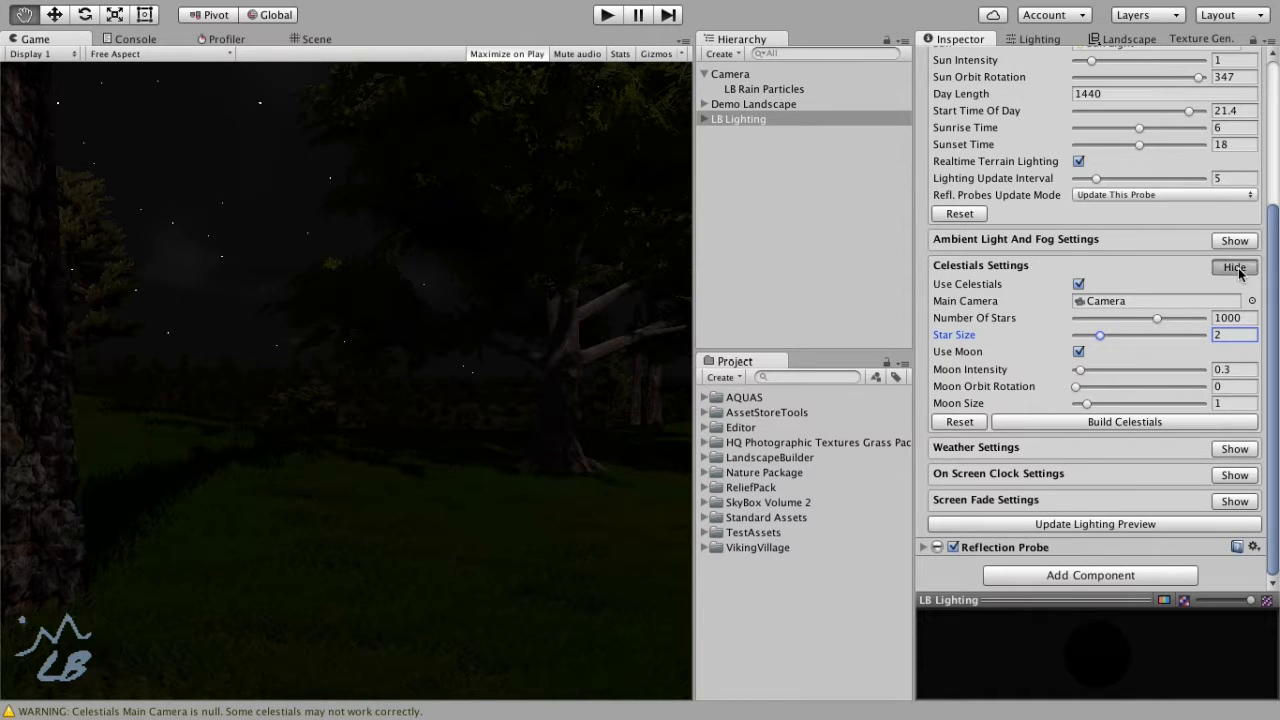
# Step: Expand the Cloud Settings and State Settings within LB Lighting's Weather Settings, with the ImageFX Cameras list collapsed
pyautogui.click(1234, 449)
pyautogui.scroll(-3, 1125, 480)
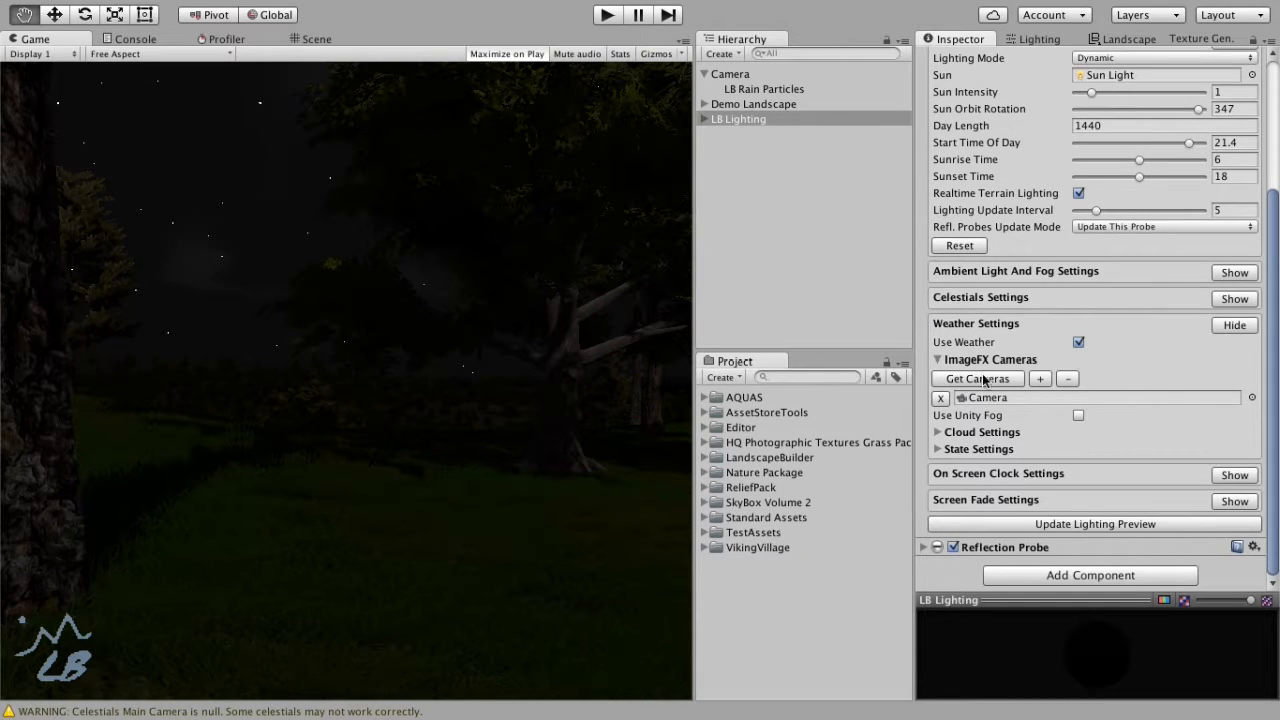
pyautogui.click(940, 361)
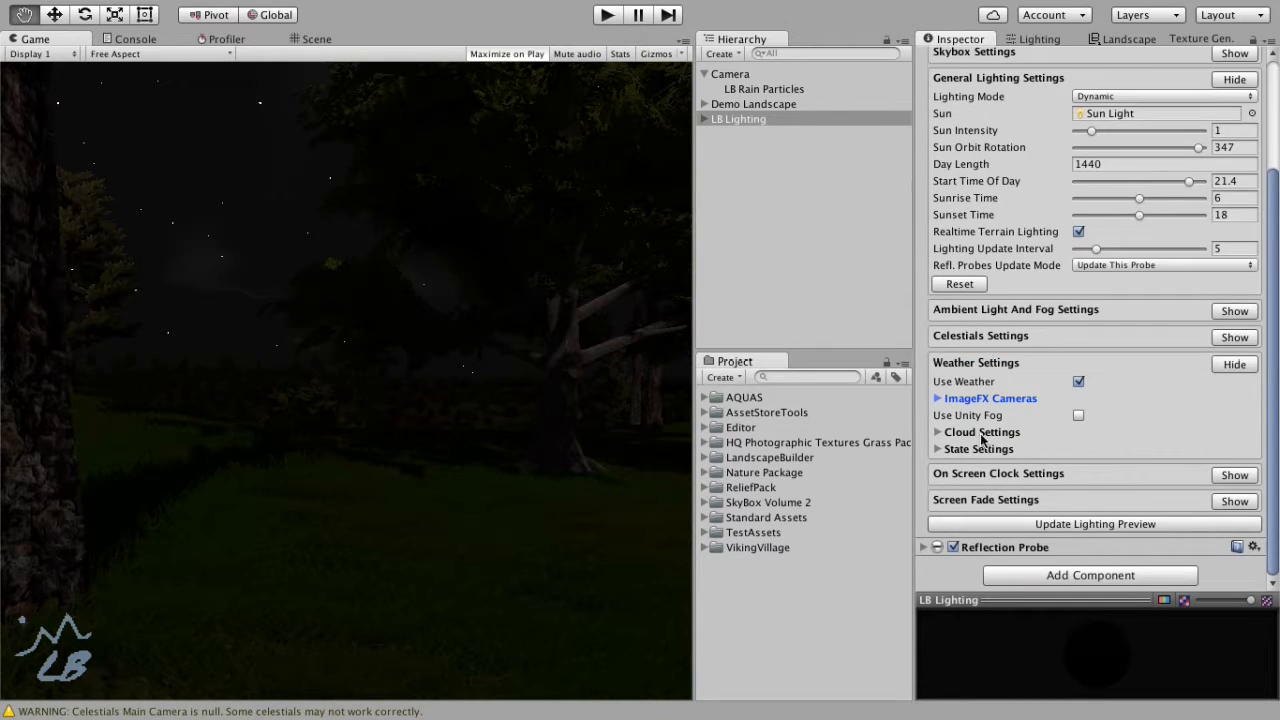
pyautogui.click(969, 436)
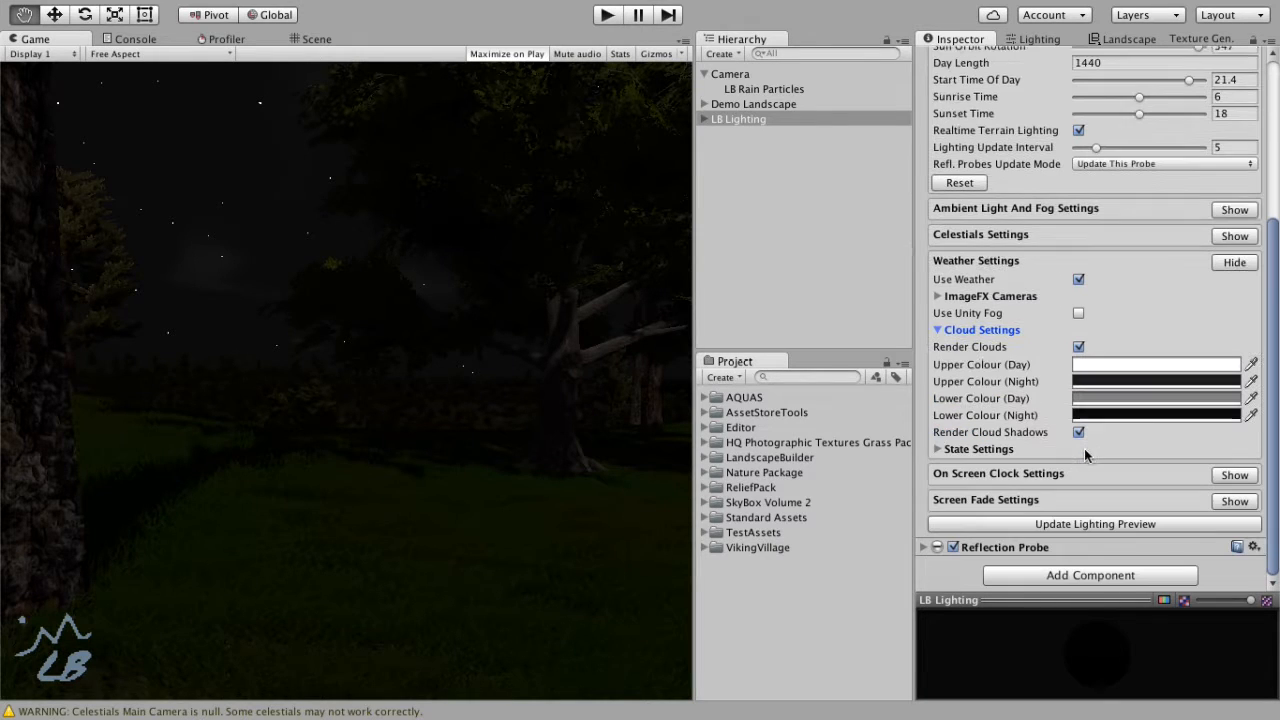
pyautogui.click(940, 449)
pyautogui.scroll(-4, 1168, 441)
# Step: Set the Start Time Of Day to 17.5 in the General Lighting Settings, and update the lighting preview
pyautogui.scroll(10, 1168, 441)
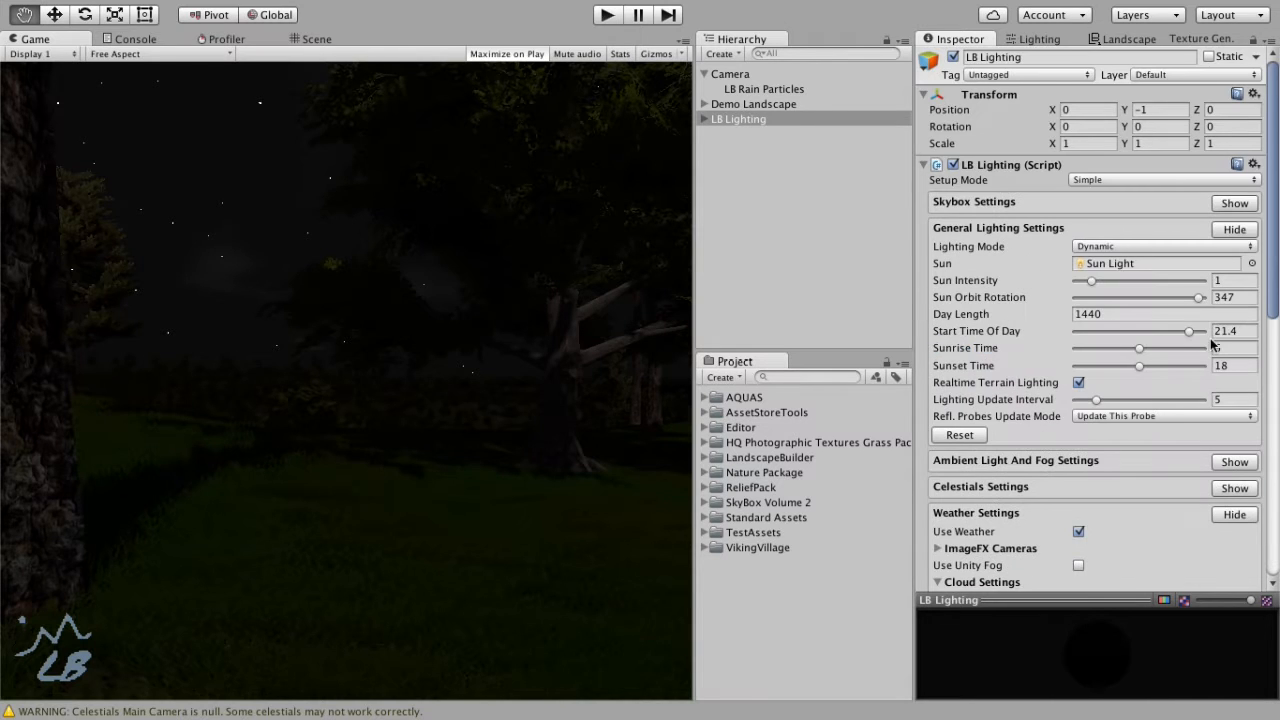
pyautogui.click(1163, 334)
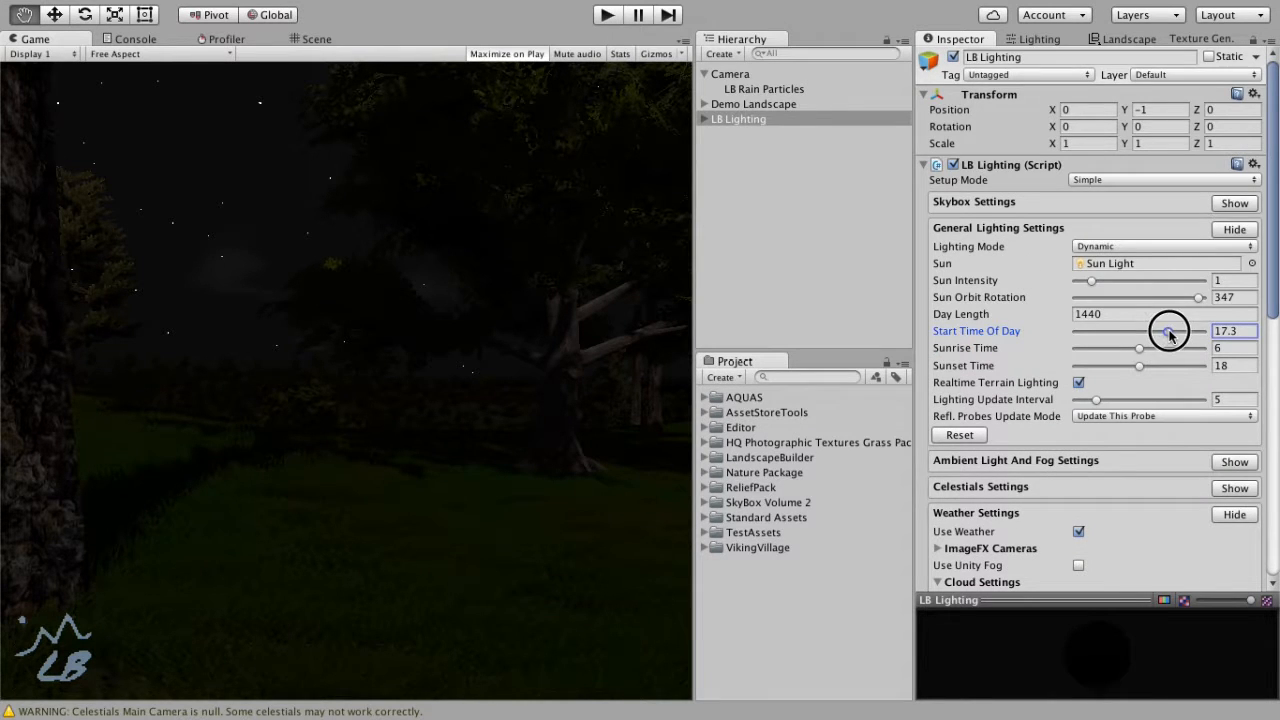
pyautogui.scroll(-10, 1172, 519)
pyautogui.click(1170, 522)
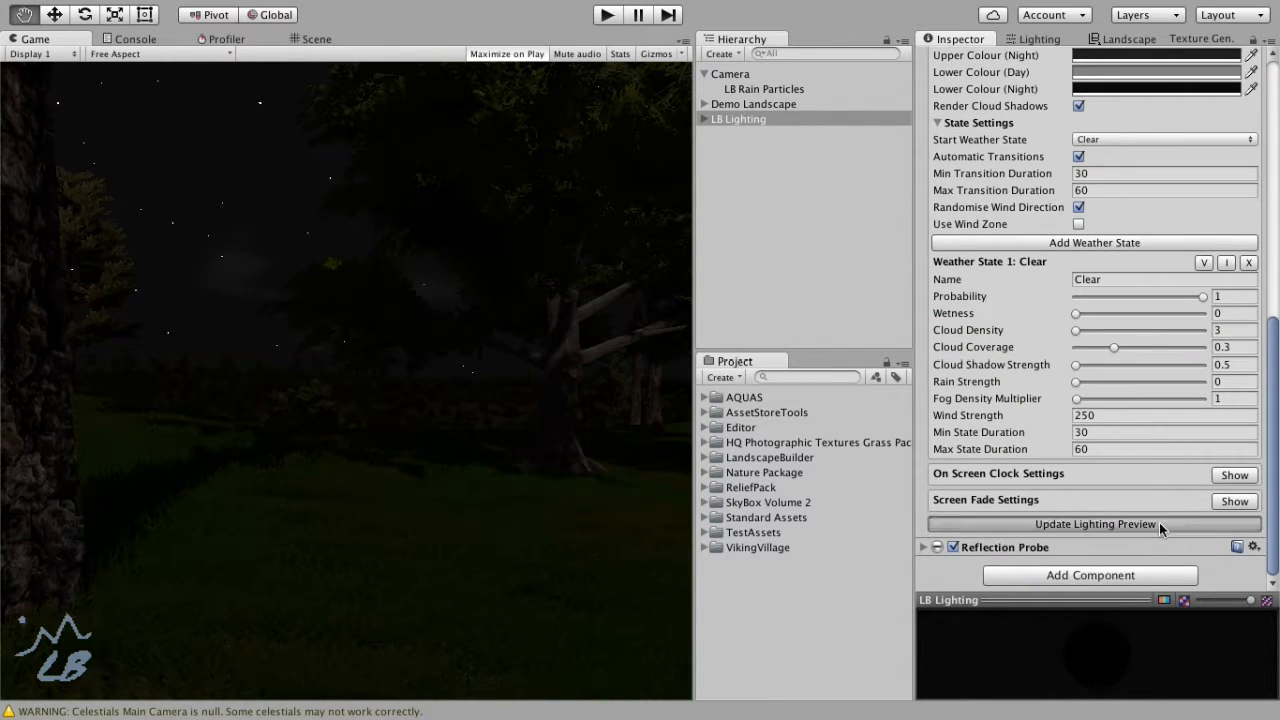
# Step: Move the Start Time Of Day slightly earlier so the sun stands higher, and update the lighting preview
pyautogui.scroll(5, 1172, 500)
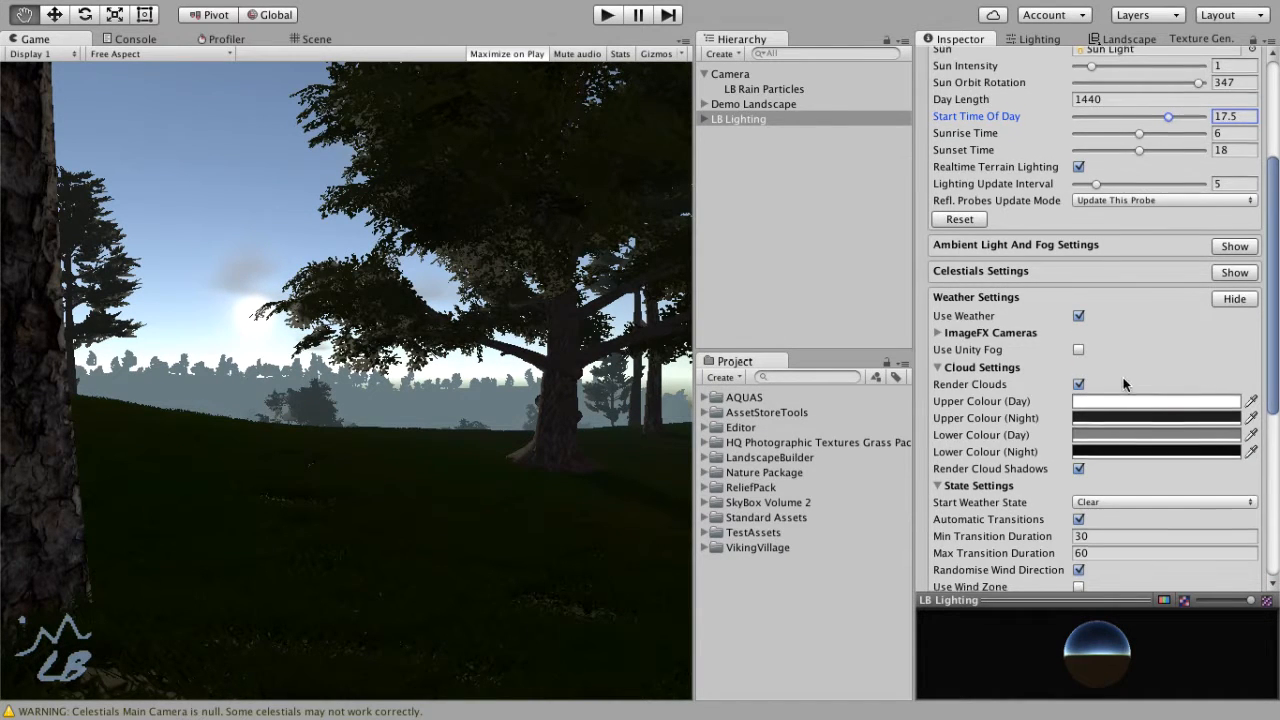
pyautogui.scroll(-3, 1123, 377)
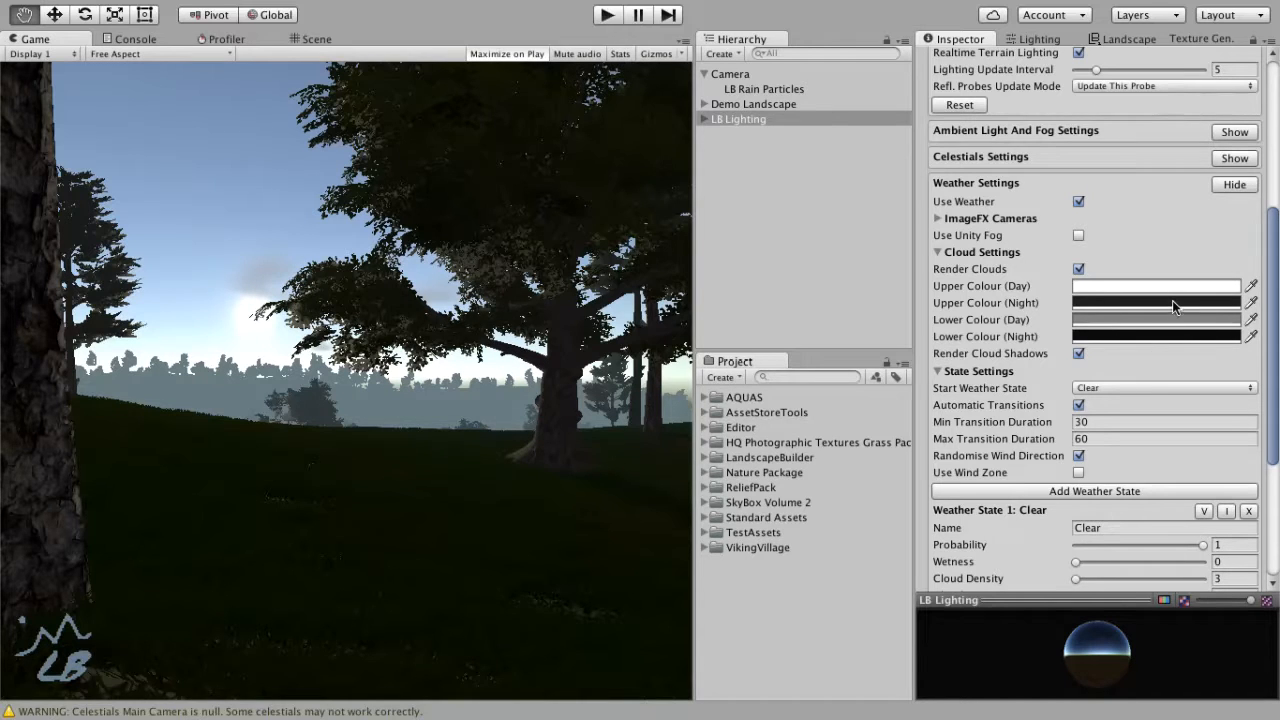
pyautogui.scroll(6, 1143, 358)
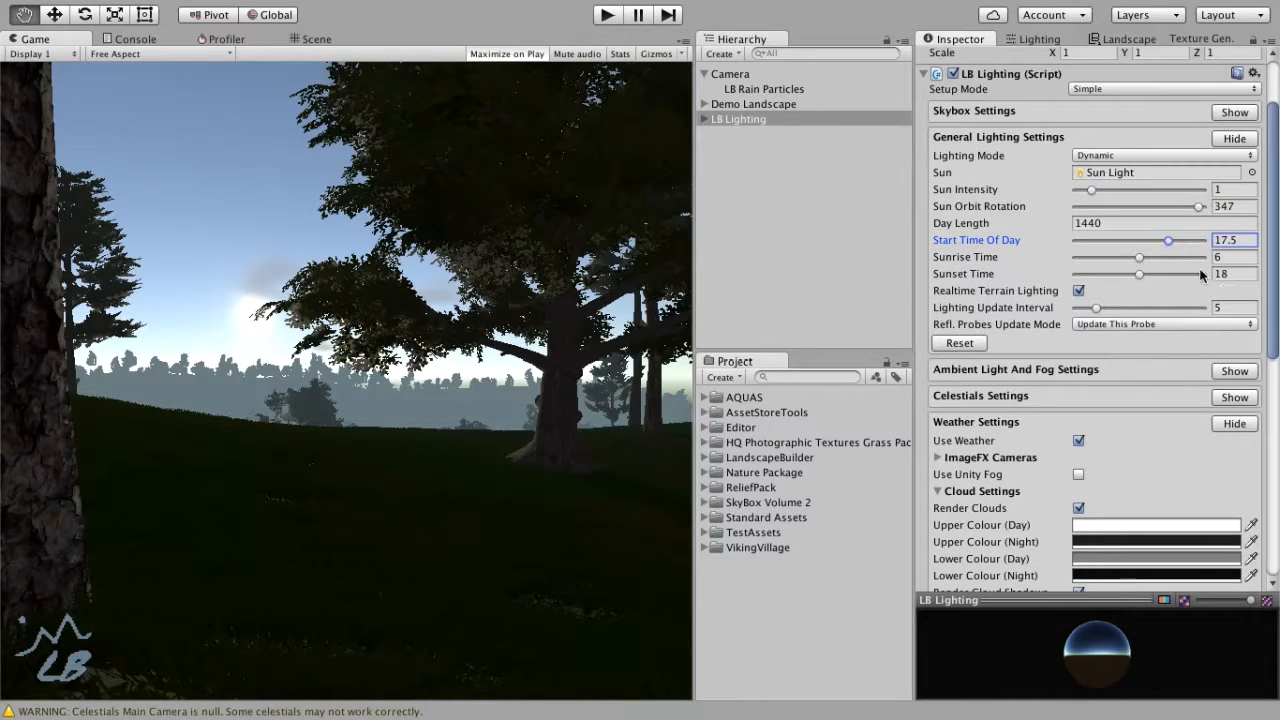
pyautogui.click(1170, 242)
pyautogui.moveTo(1170, 242); pyautogui.dragTo(1163, 242)
pyautogui.scroll(-10, 1195, 390)
pyautogui.click(1173, 524)
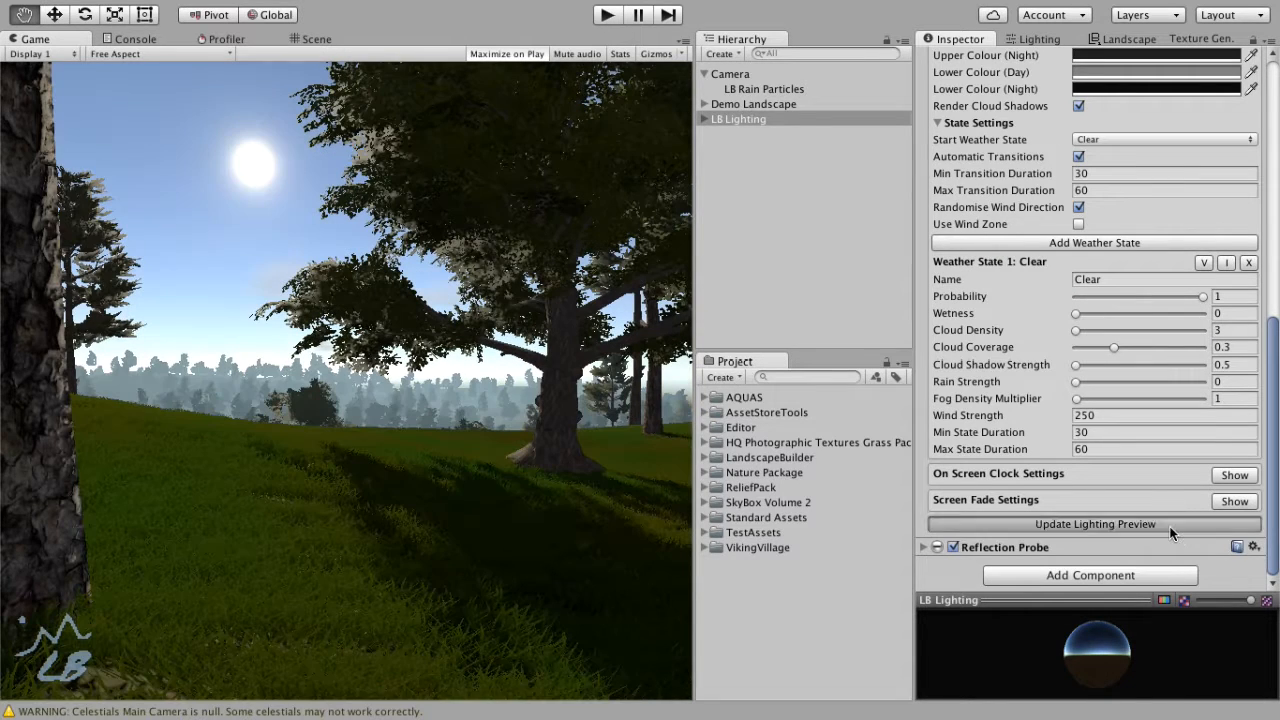
# Step: Add a second weather state in the State Settings of LB Lighting's Weather Settings
pyautogui.scroll(3, 1151, 412)
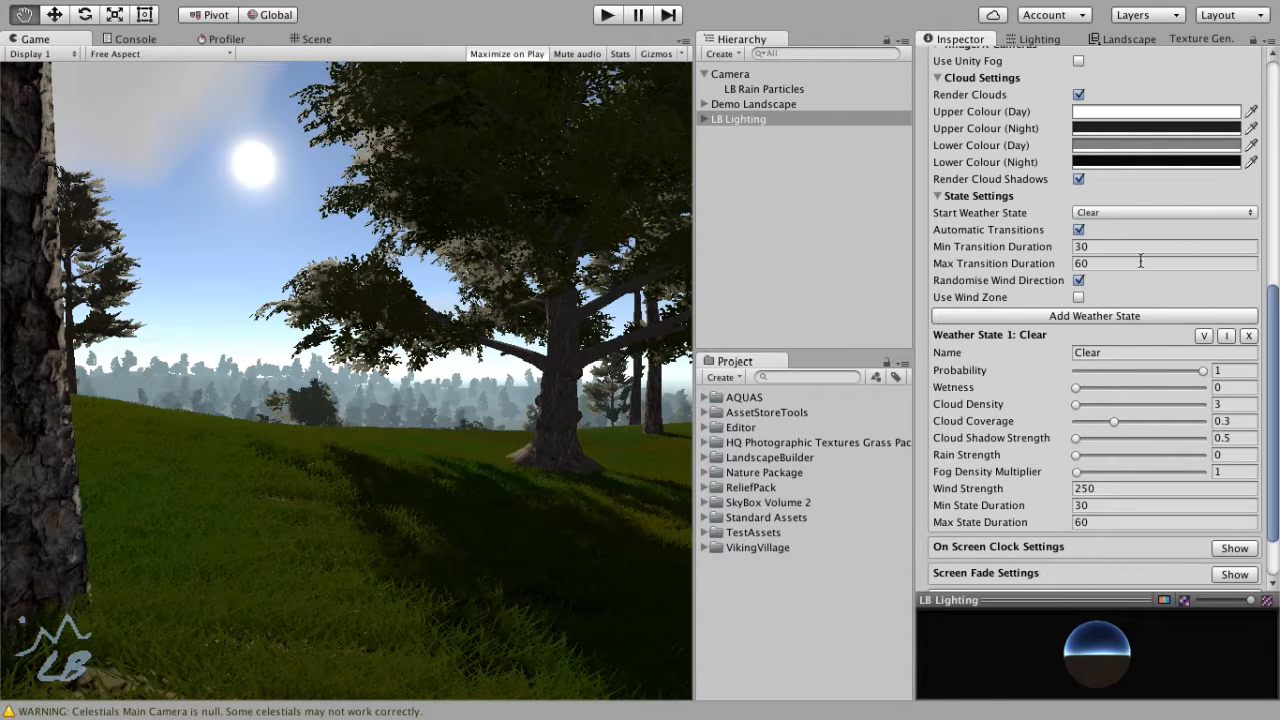
pyautogui.click(1147, 313)
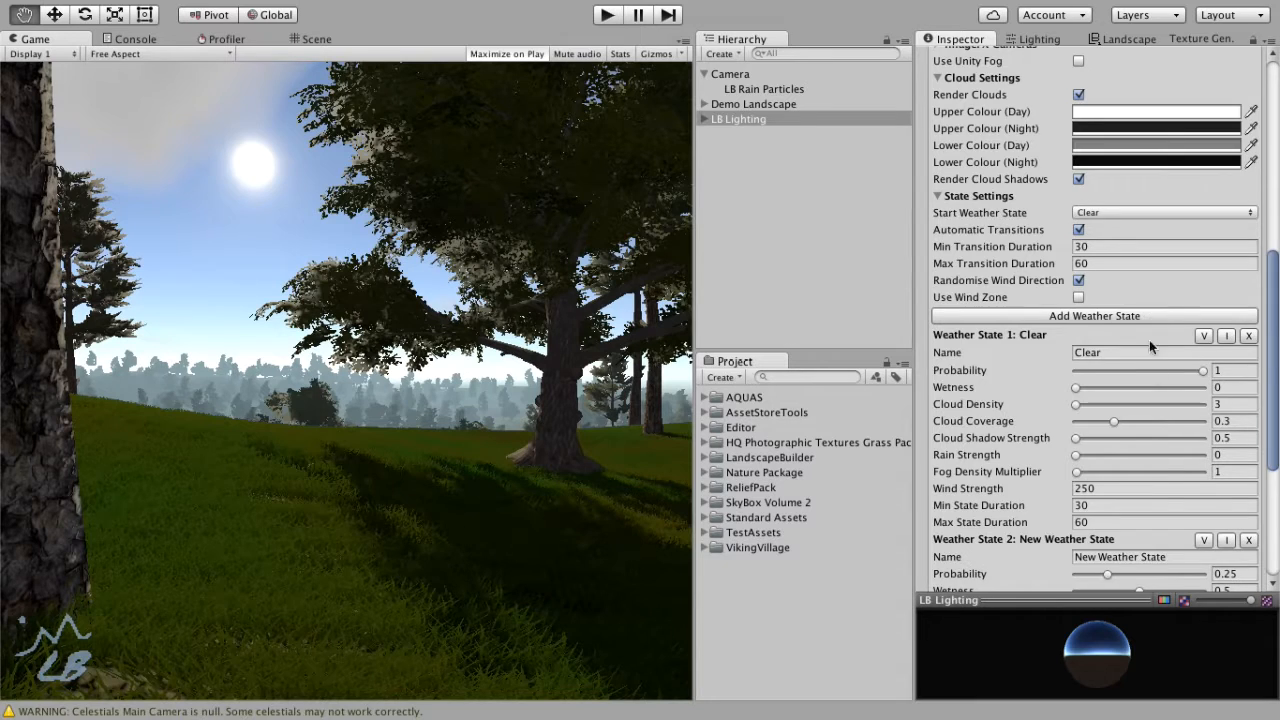
# Step: Rename Weather State 2 as Stormy
pyautogui.scroll(-5, 1189, 502)
pyautogui.moveTo(1177, 275); pyautogui.dragTo(1071, 282)
pyautogui.write('S')
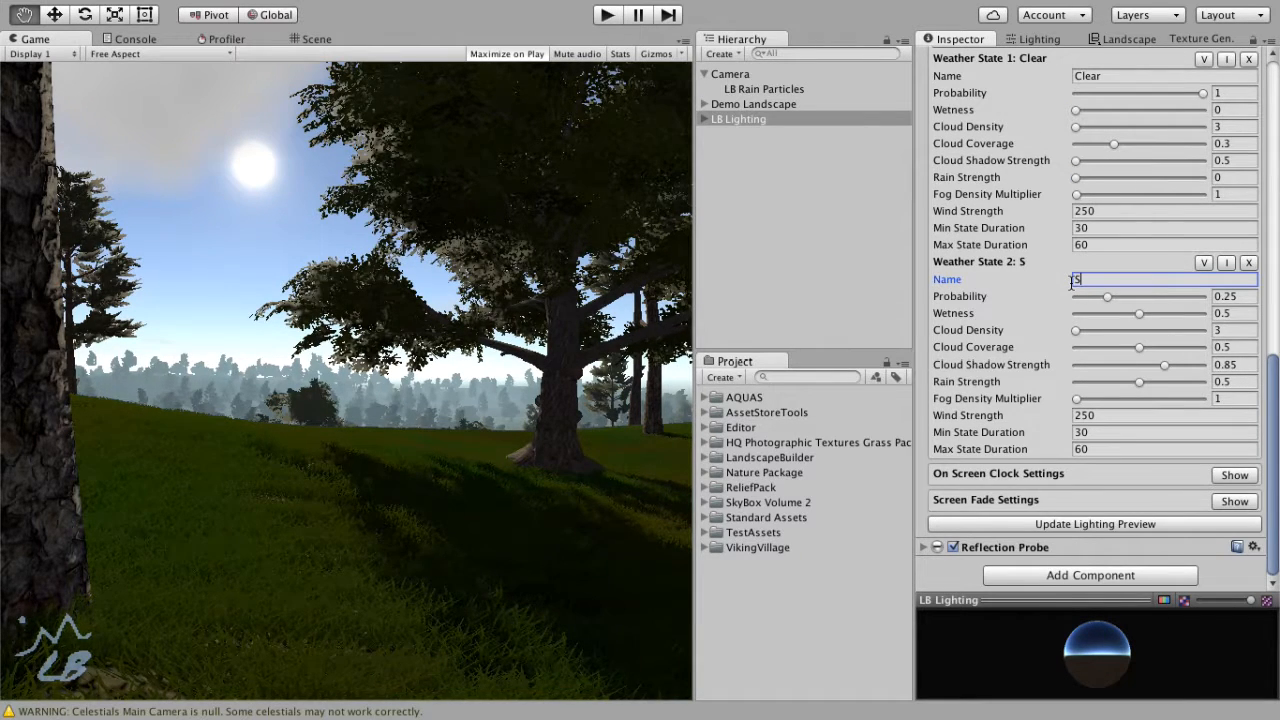
pyautogui.write('tormy')
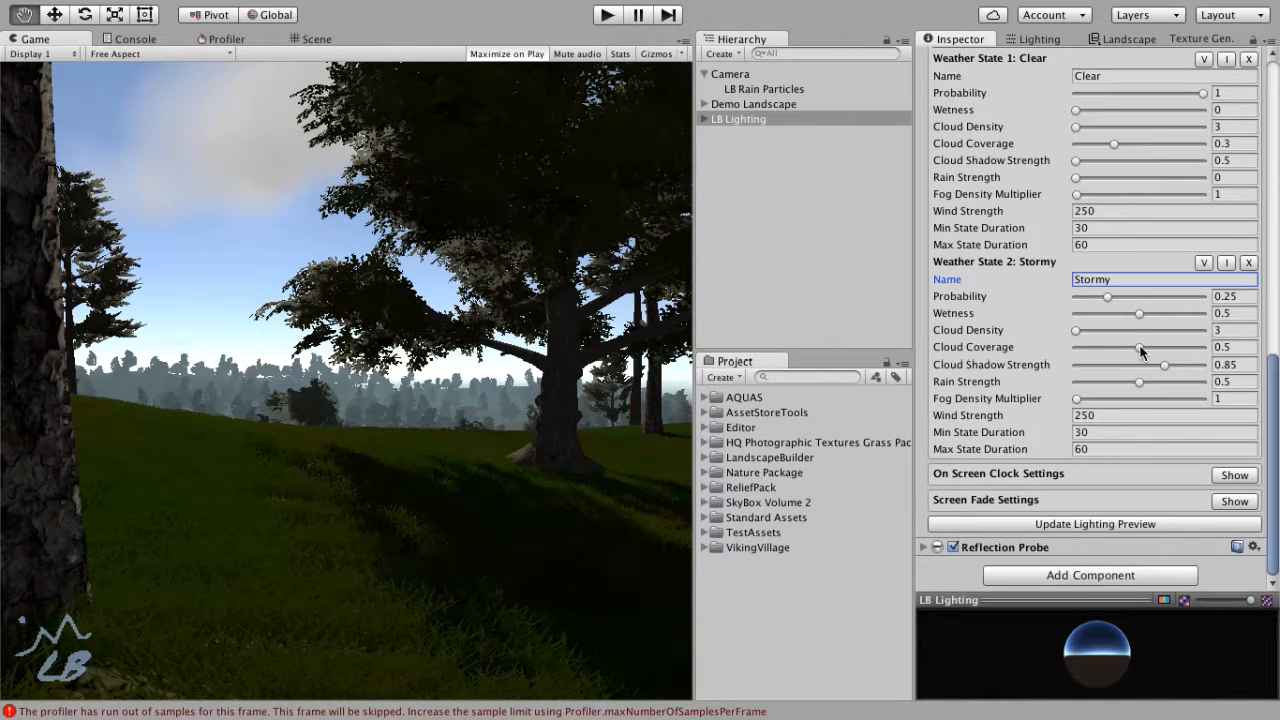
# Step: Set the Stormy weather state's Cloud Density to about 3.96 and its Cloud Coverage to about 0.816
pyautogui.moveTo(1077, 331); pyautogui.dragTo(1137, 332)
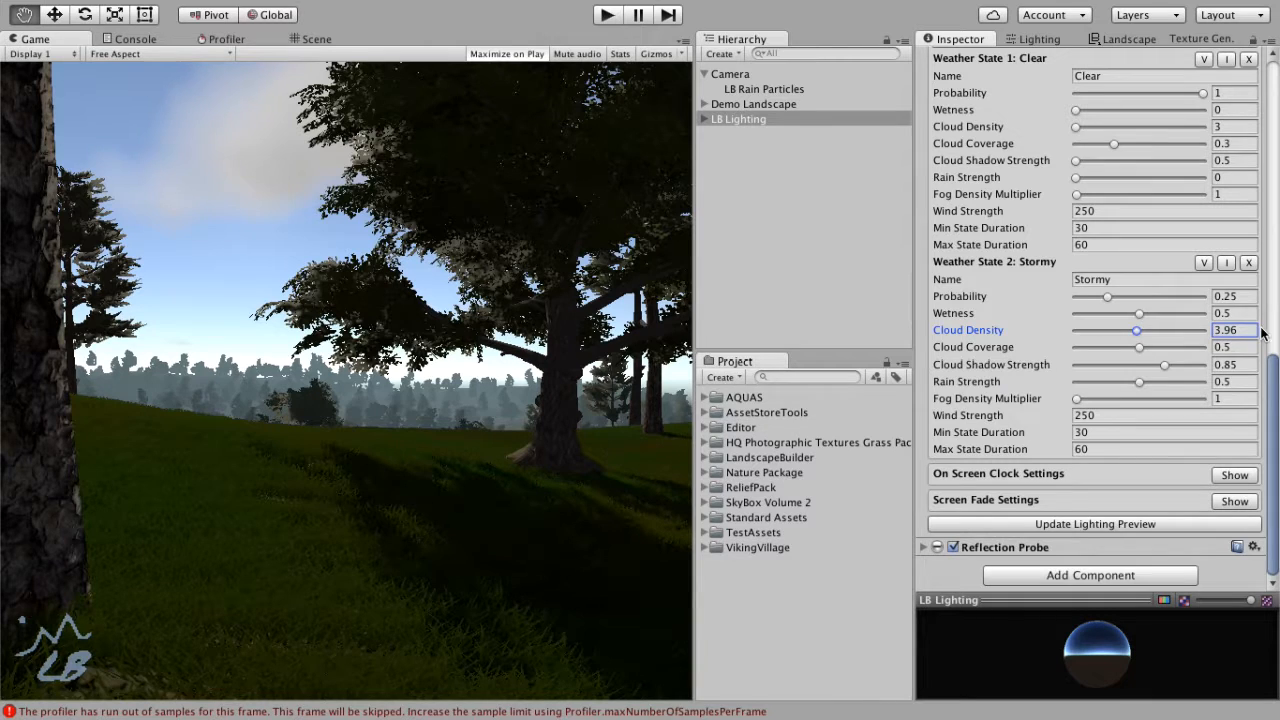
pyautogui.click(1140, 347)
pyautogui.moveTo(1141, 348); pyautogui.dragTo(1181, 352)
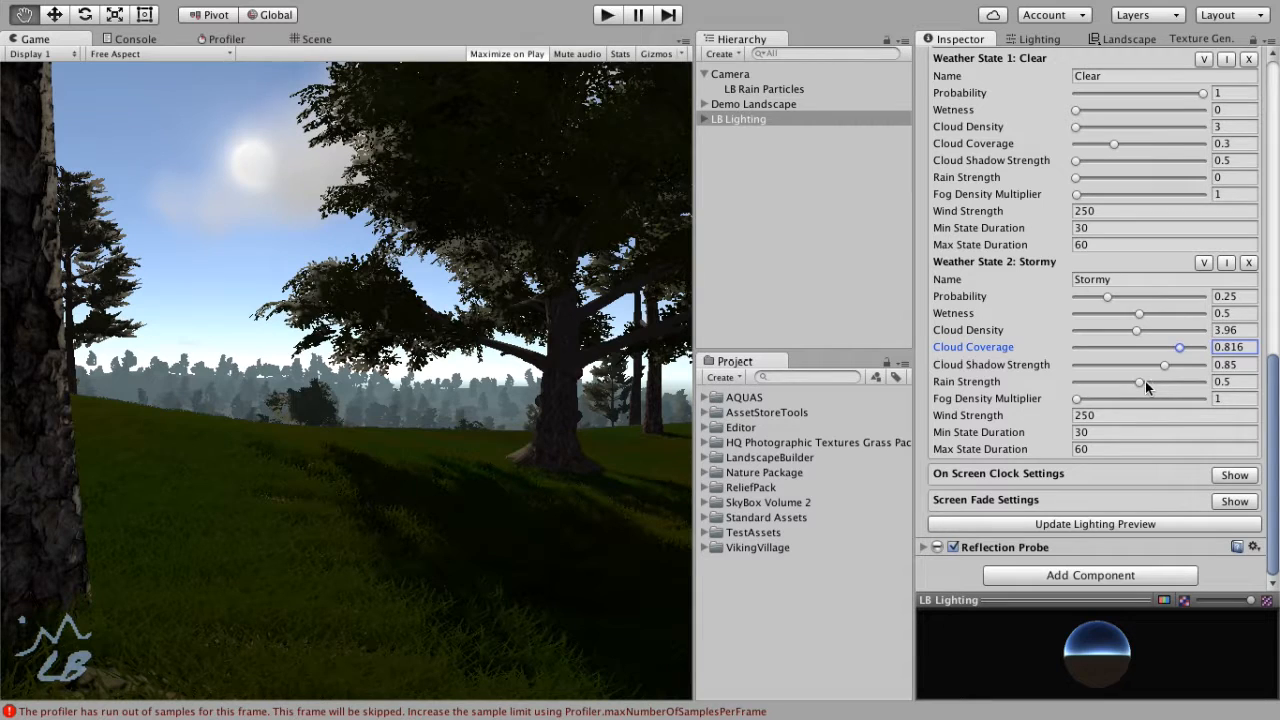
# Step: Set the Stormy weather state's Rain Strength to 1 and its Fog Density Multiplier to 30
pyautogui.moveTo(1143, 381); pyautogui.dragTo(1074, 390)
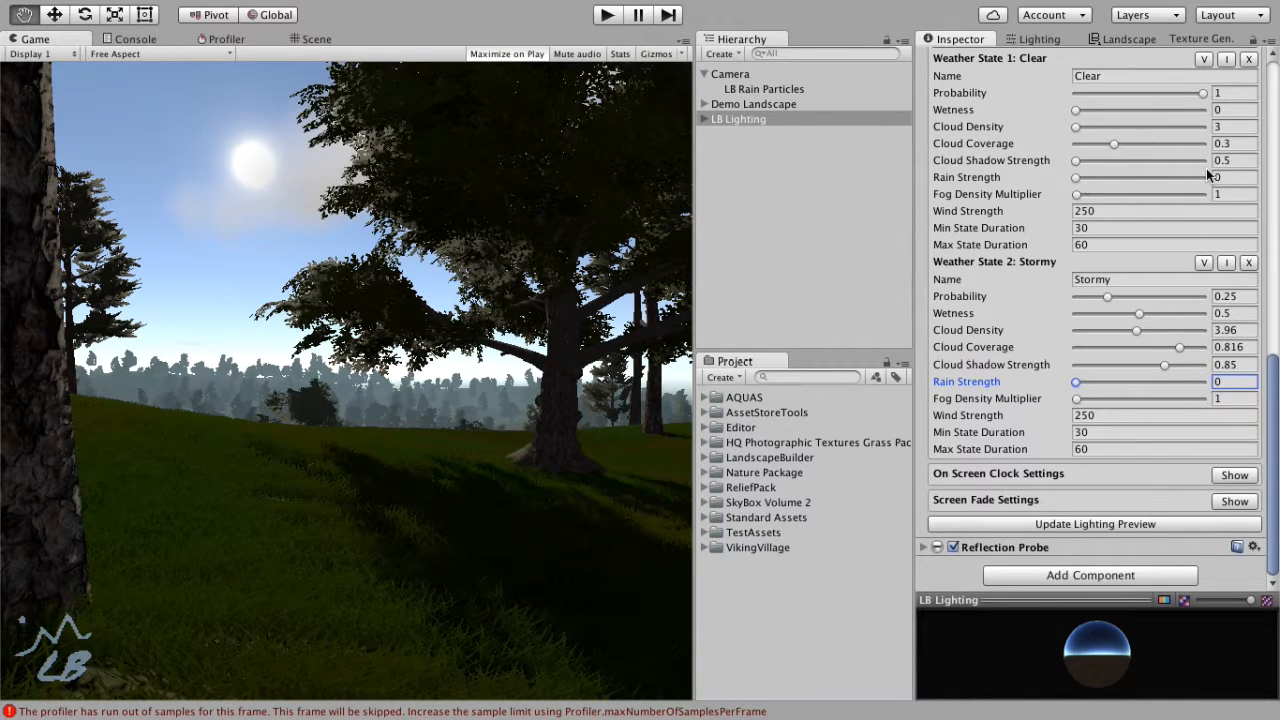
pyautogui.moveTo(1079, 387); pyautogui.dragTo(1234, 394)
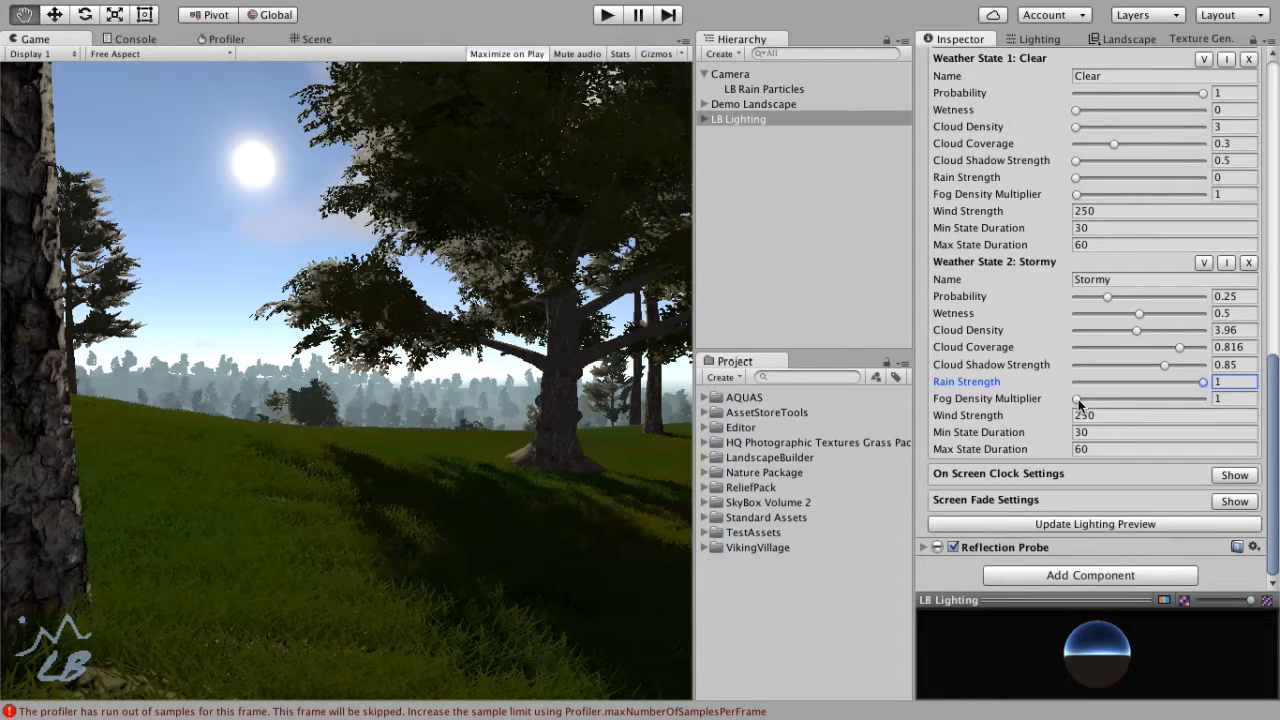
pyautogui.moveTo(1079, 403)
pyautogui.mouseDown()
pyautogui.moveTo(1107, 410)
pyautogui.moveTo(1091, 408)
pyautogui.mouseUp()
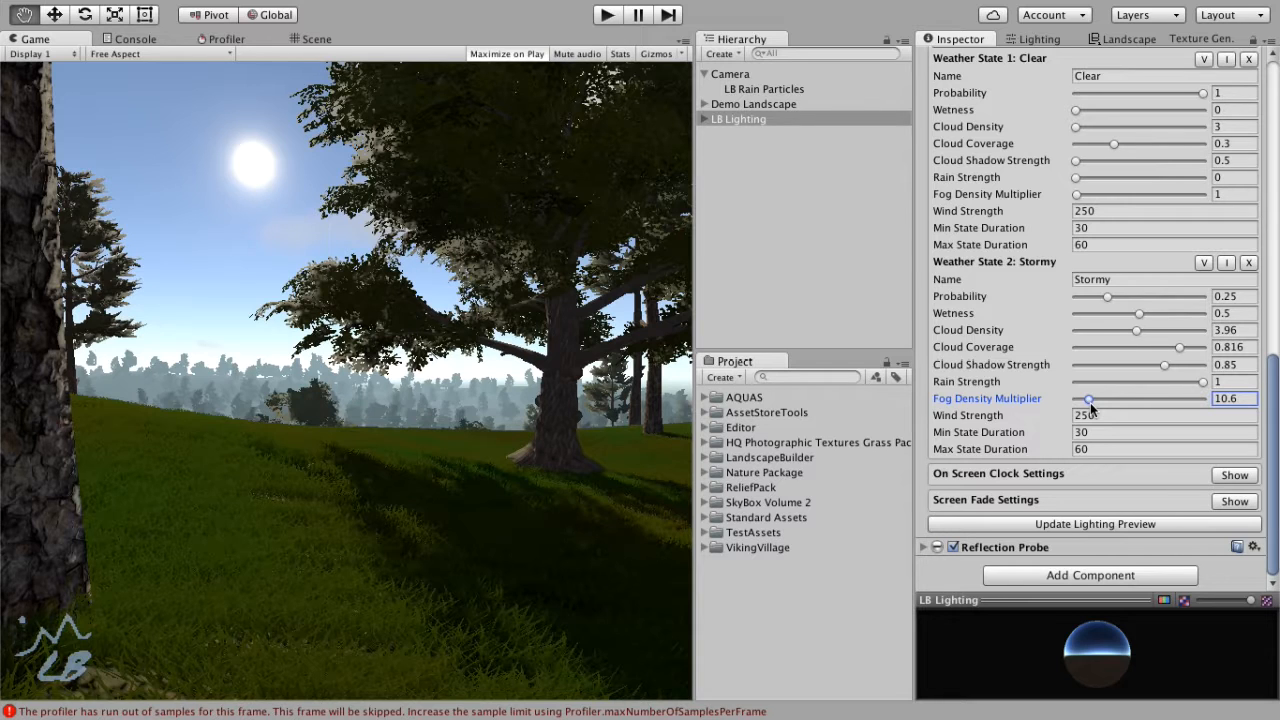
pyautogui.moveTo(1091, 408); pyautogui.dragTo(1123, 405)
pyautogui.write('30')
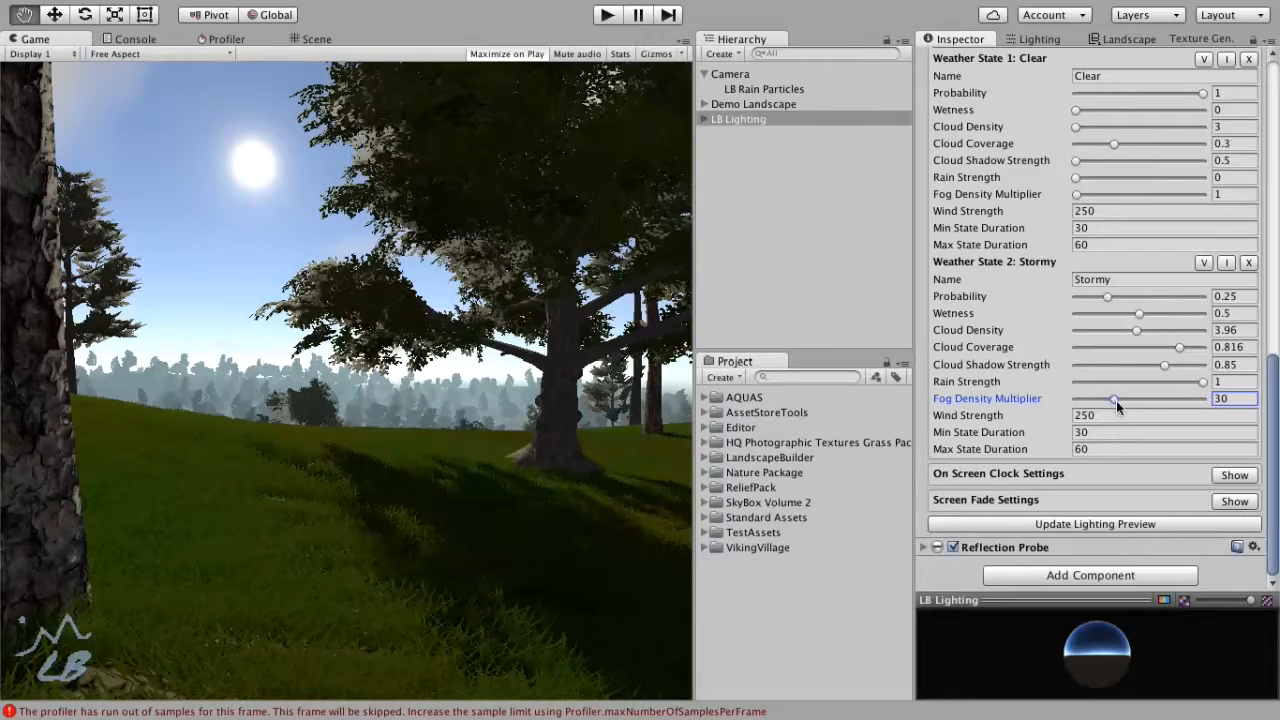
# Step: Enable Use Wind Zone in the State Settings to look at its wind zone options, and disable it again
pyautogui.click(1114, 415)
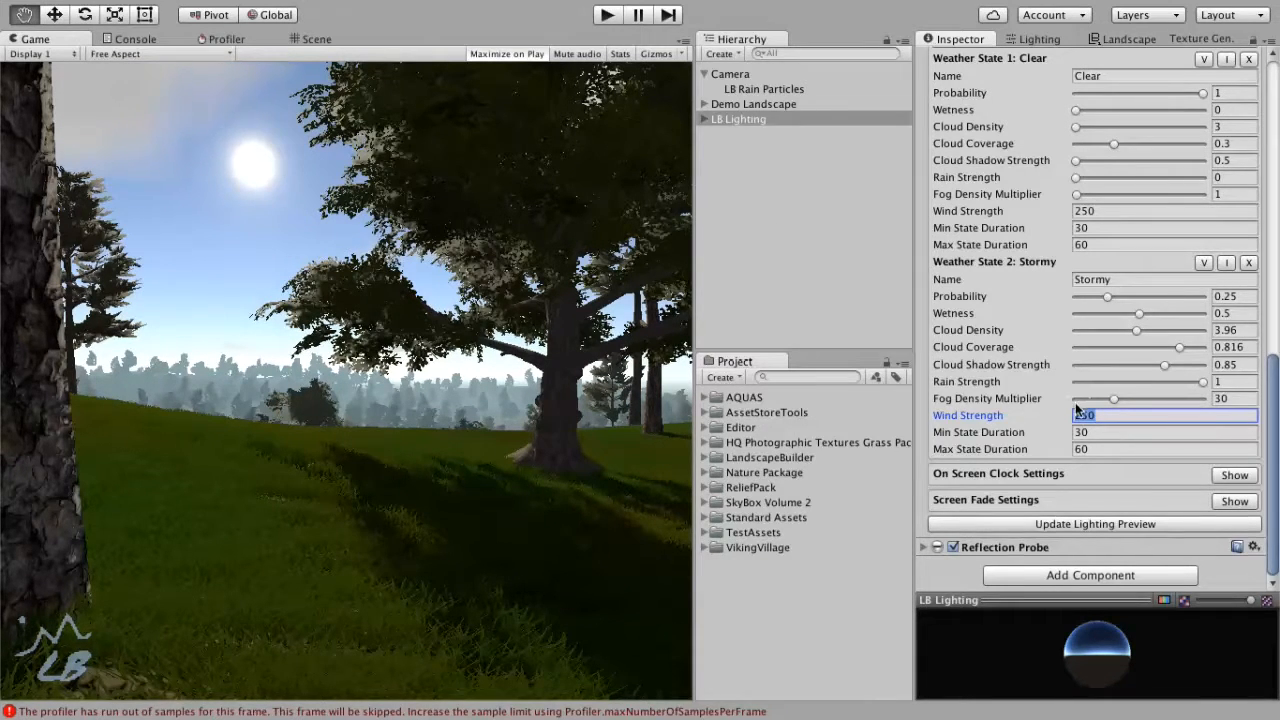
pyautogui.scroll(1, 1075, 410)
pyautogui.scroll(5, 1074, 404)
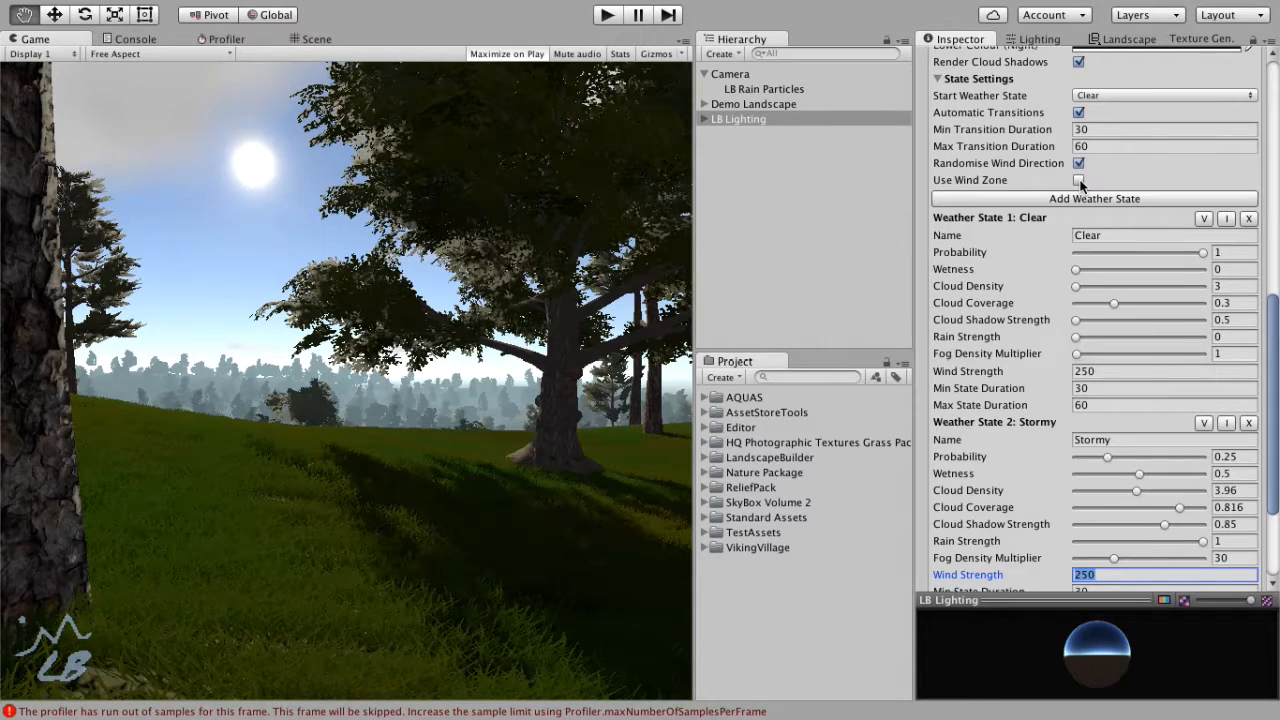
pyautogui.click(1079, 181)
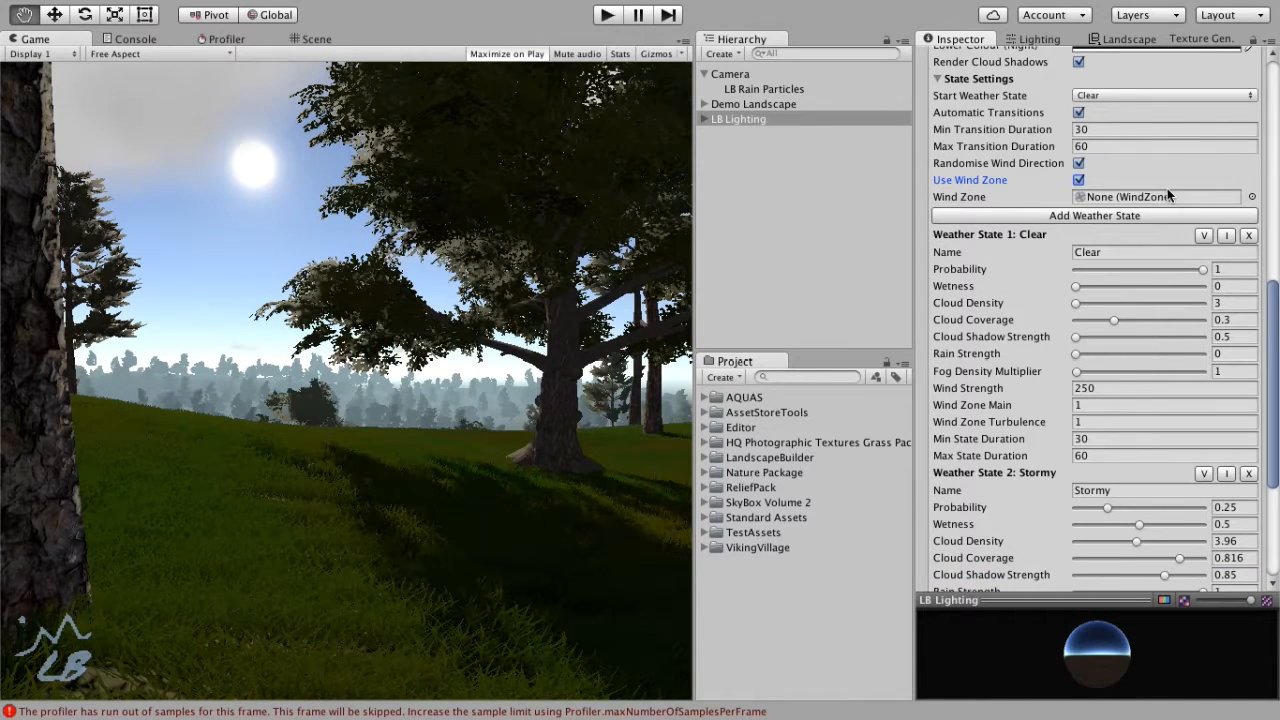
pyautogui.click(1079, 181)
# Step: Set the Stormy weather state's Wind Strength to 1000
pyautogui.scroll(-3, 1105, 260)
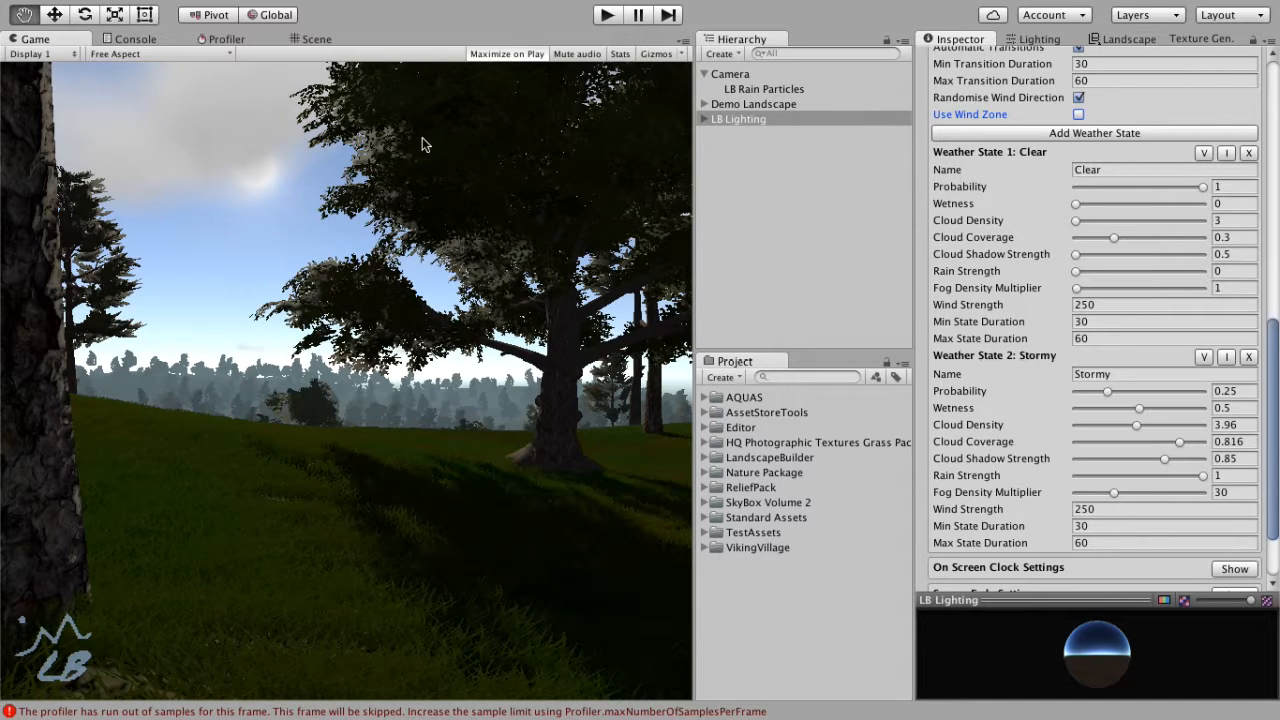
pyautogui.scroll(-2, 1136, 512)
pyautogui.click(1103, 467)
pyautogui.write('1000')
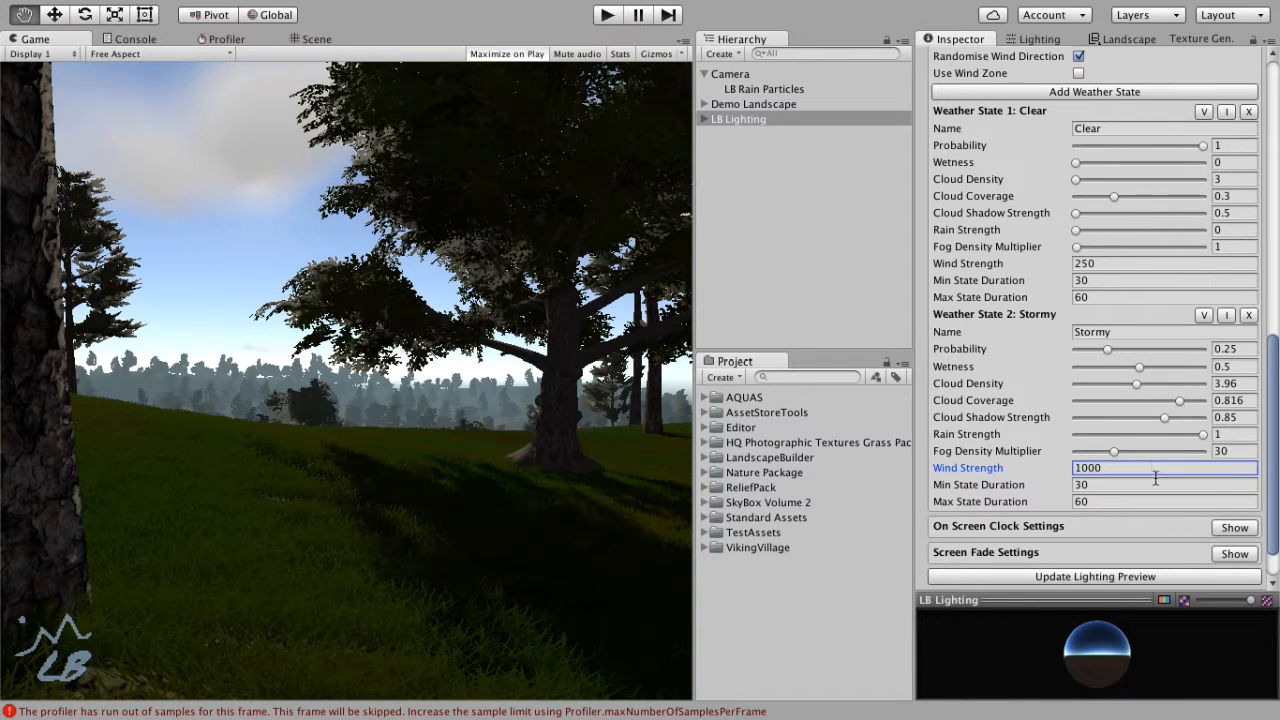
pyautogui.scroll(-2, 1155, 478)
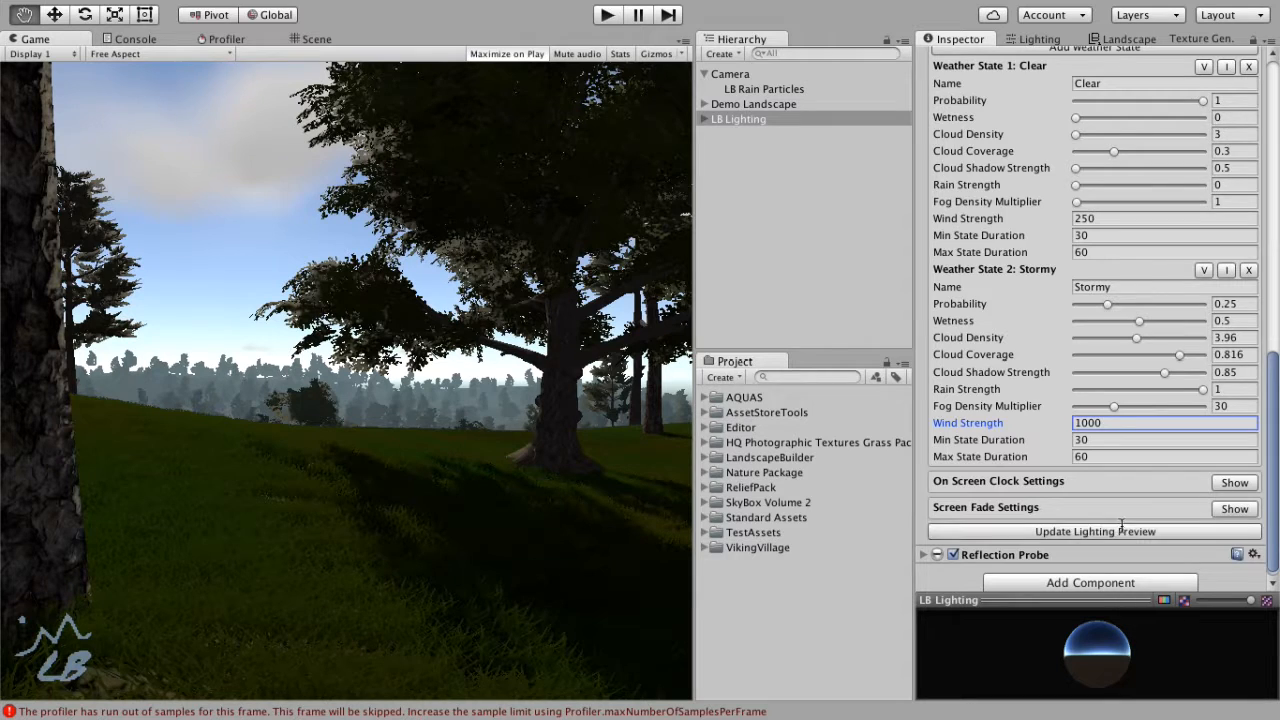
# Step: Choose Stormy as the Start Weather State and update the lighting preview
pyautogui.scroll(6, 1140, 400)
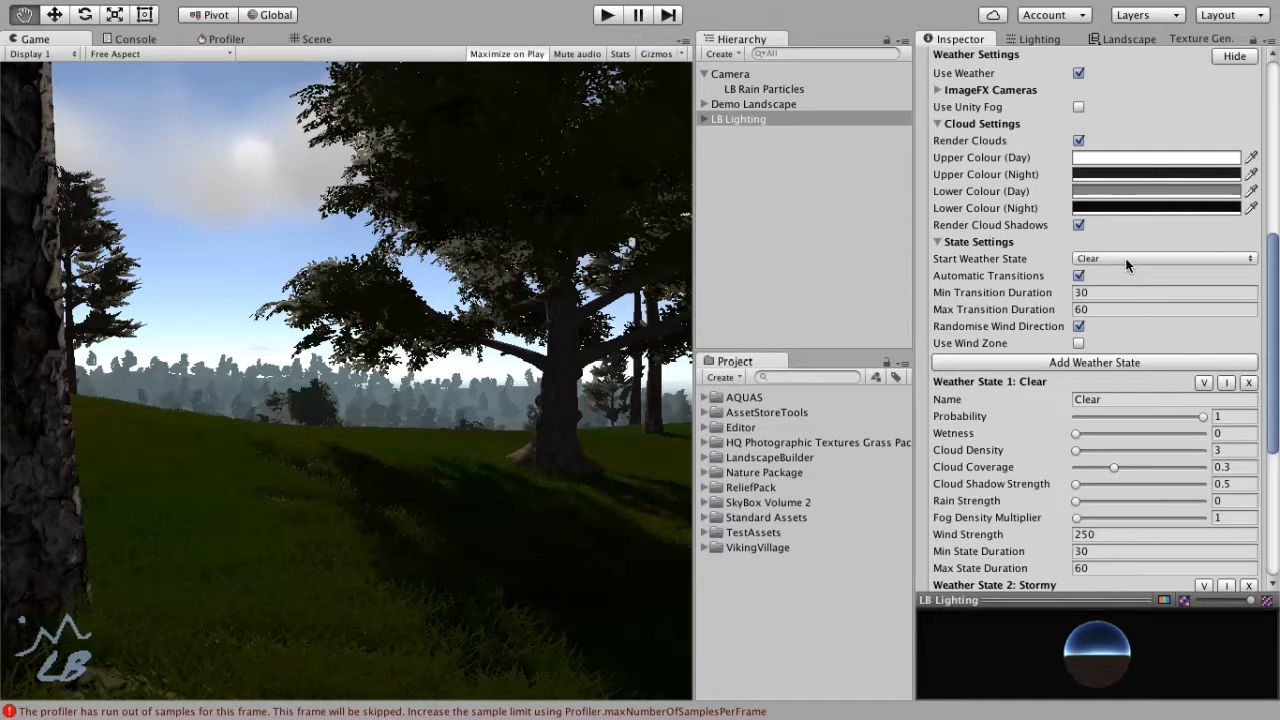
pyautogui.click(1127, 260)
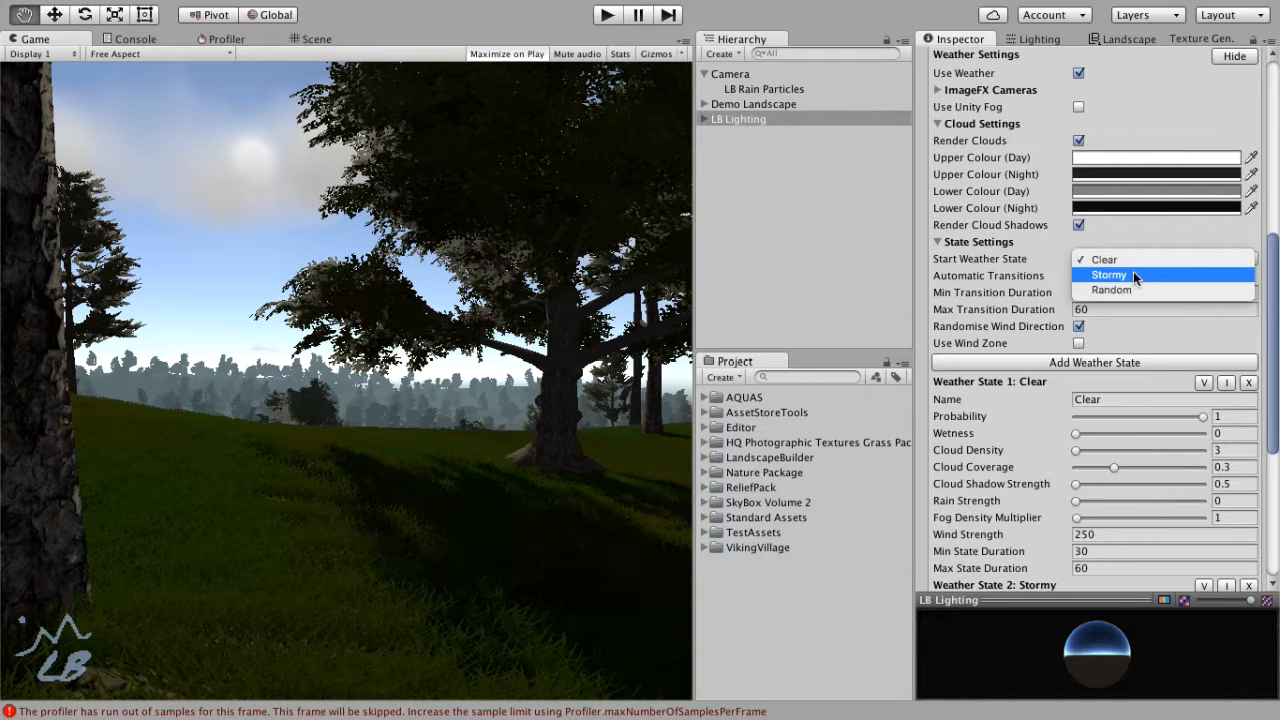
pyautogui.click(1132, 273)
pyautogui.scroll(-6, 1110, 345)
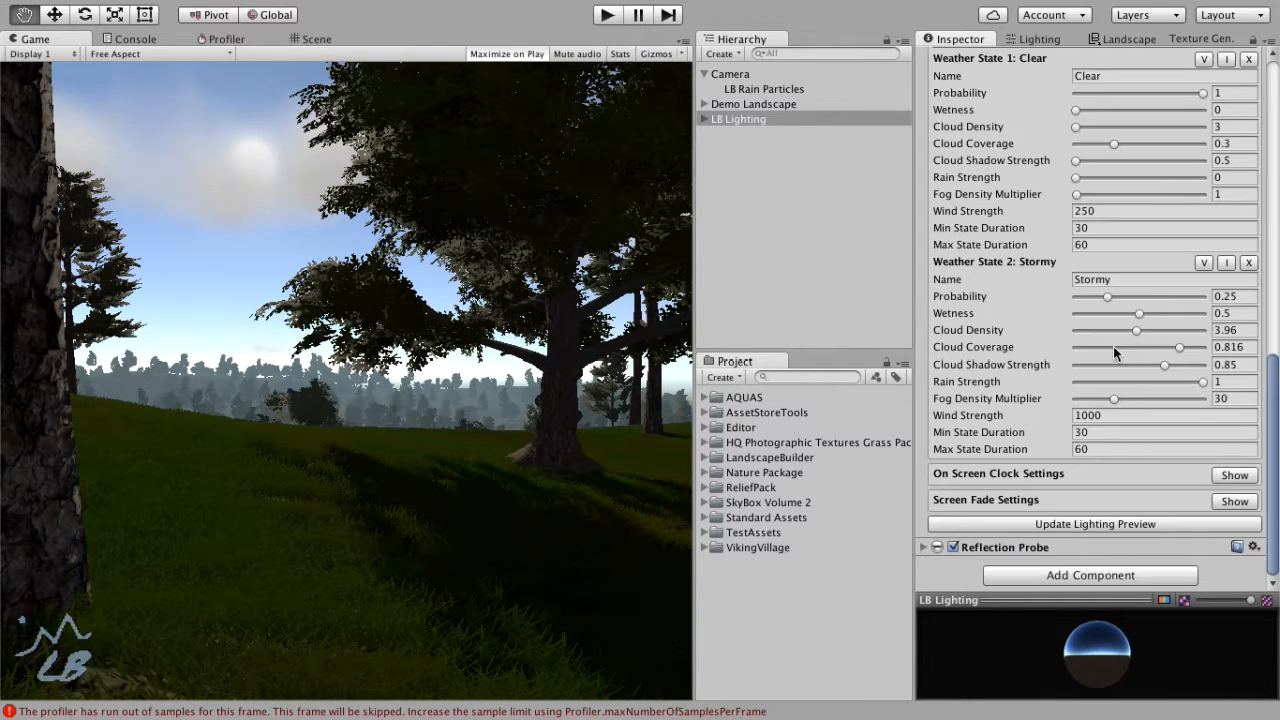
pyautogui.click(1148, 525)
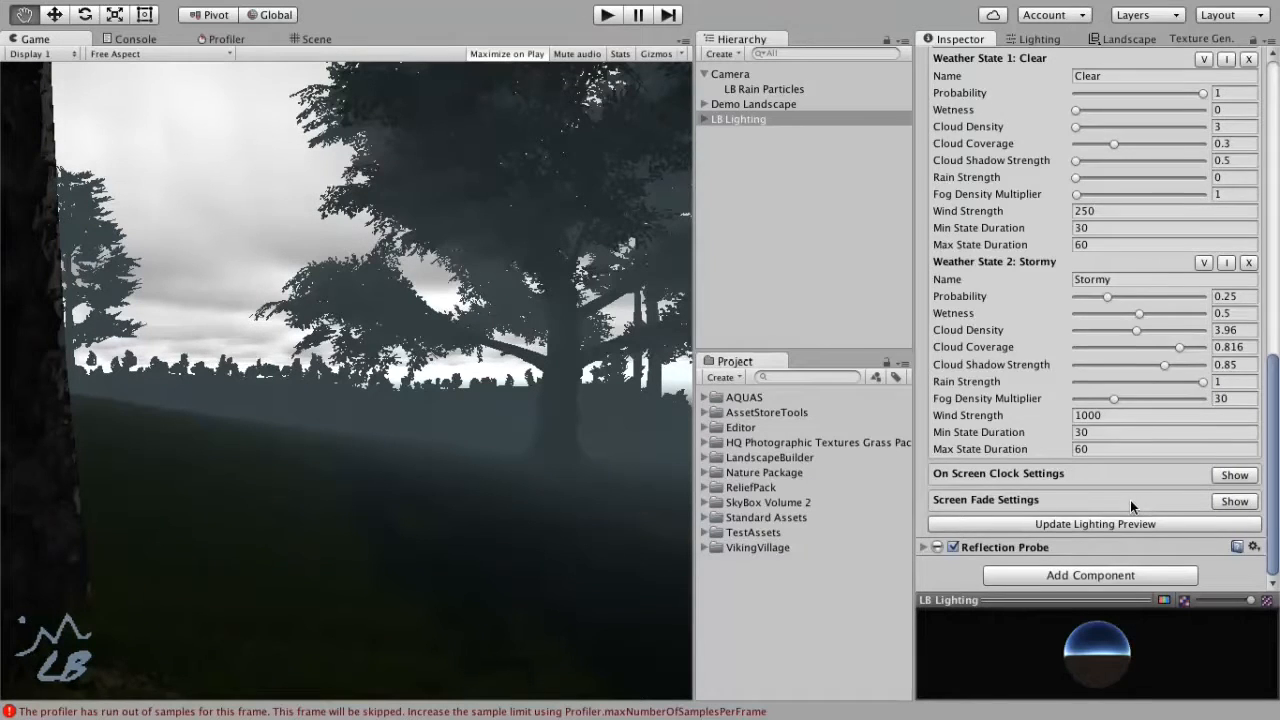
pyautogui.scroll(10, 1130, 500)
pyautogui.scroll(1, 1130, 500)
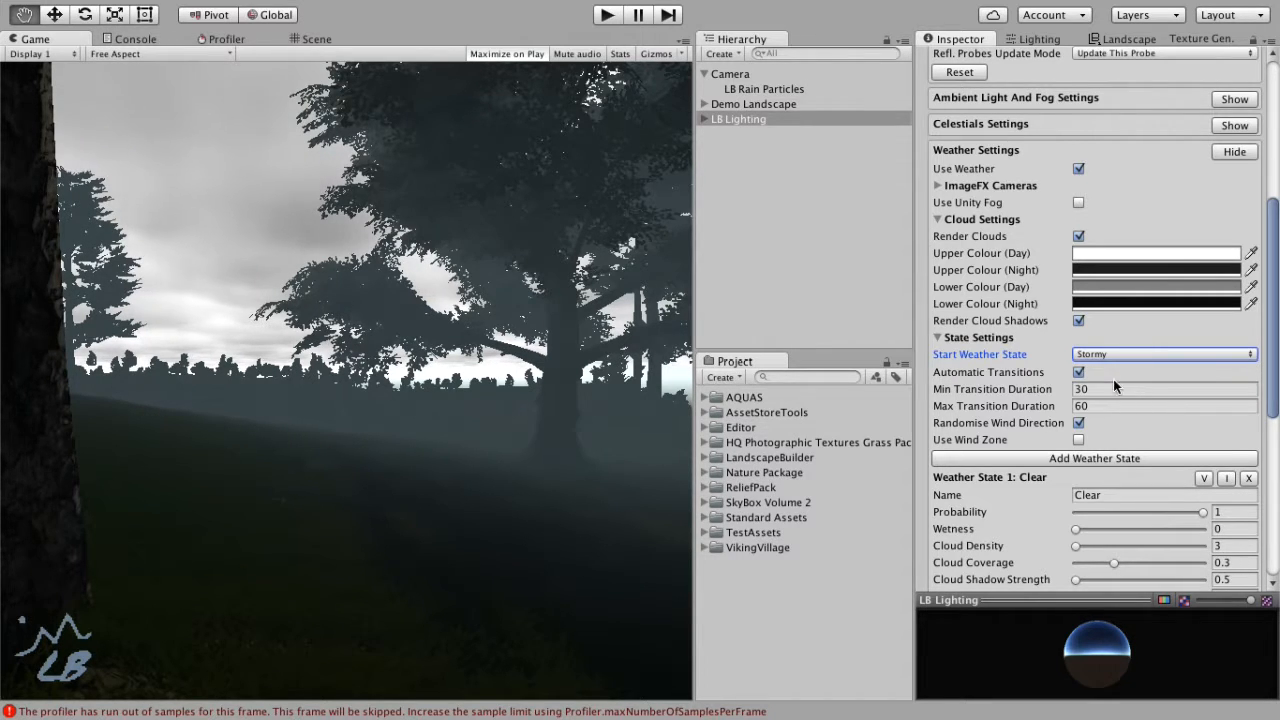
pyautogui.scroll(-10, 1113, 379)
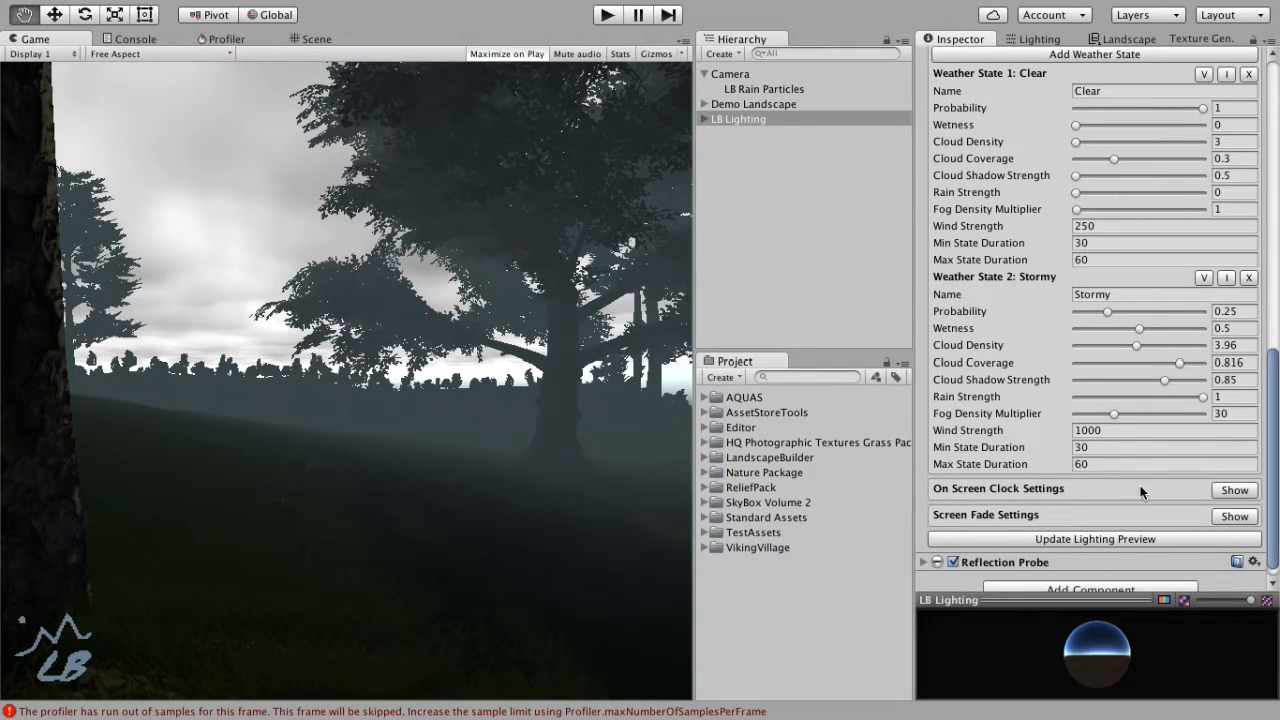
pyautogui.scroll(5, 1142, 485)
pyautogui.scroll(5, 1144, 485)
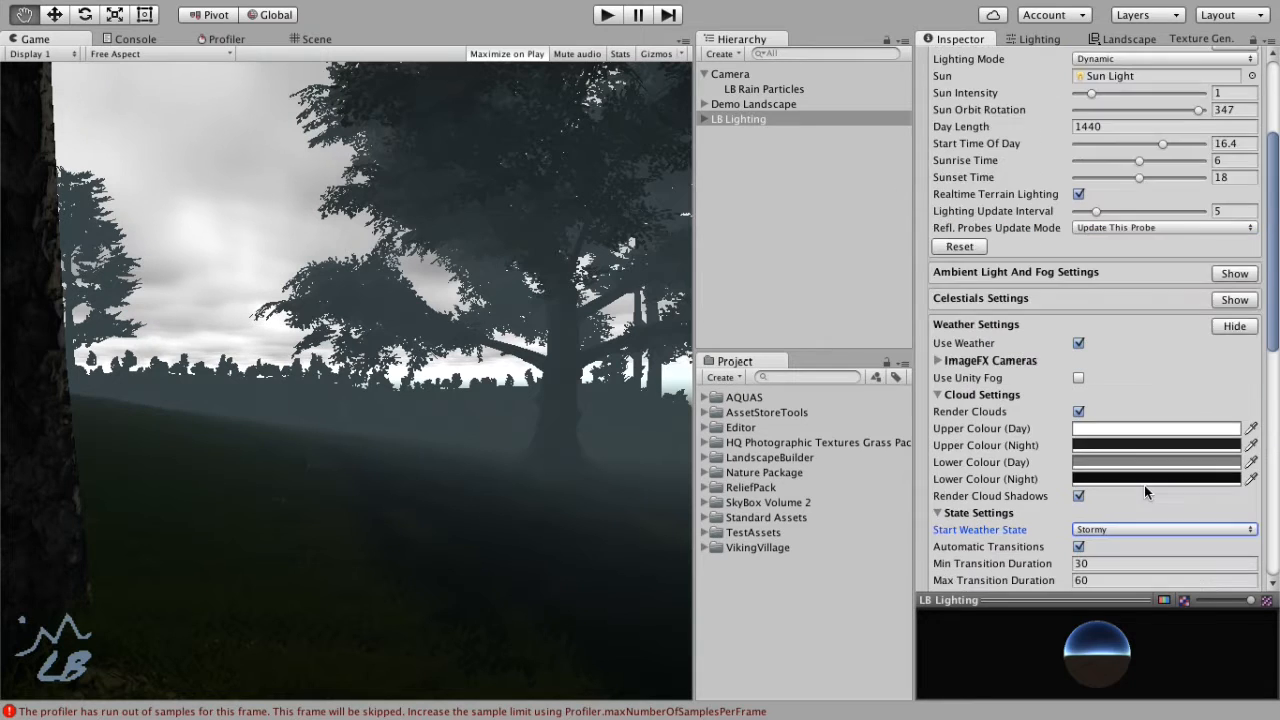
pyautogui.click(1235, 326)
pyautogui.click(1222, 449)
# Step: Set the Start Weather State back to Clear and update the lighting preview
pyautogui.scroll(-8, 1210, 470)
pyautogui.scroll(-4, 1204, 399)
pyautogui.scroll(4, 1150, 310)
pyautogui.click(1115, 188)
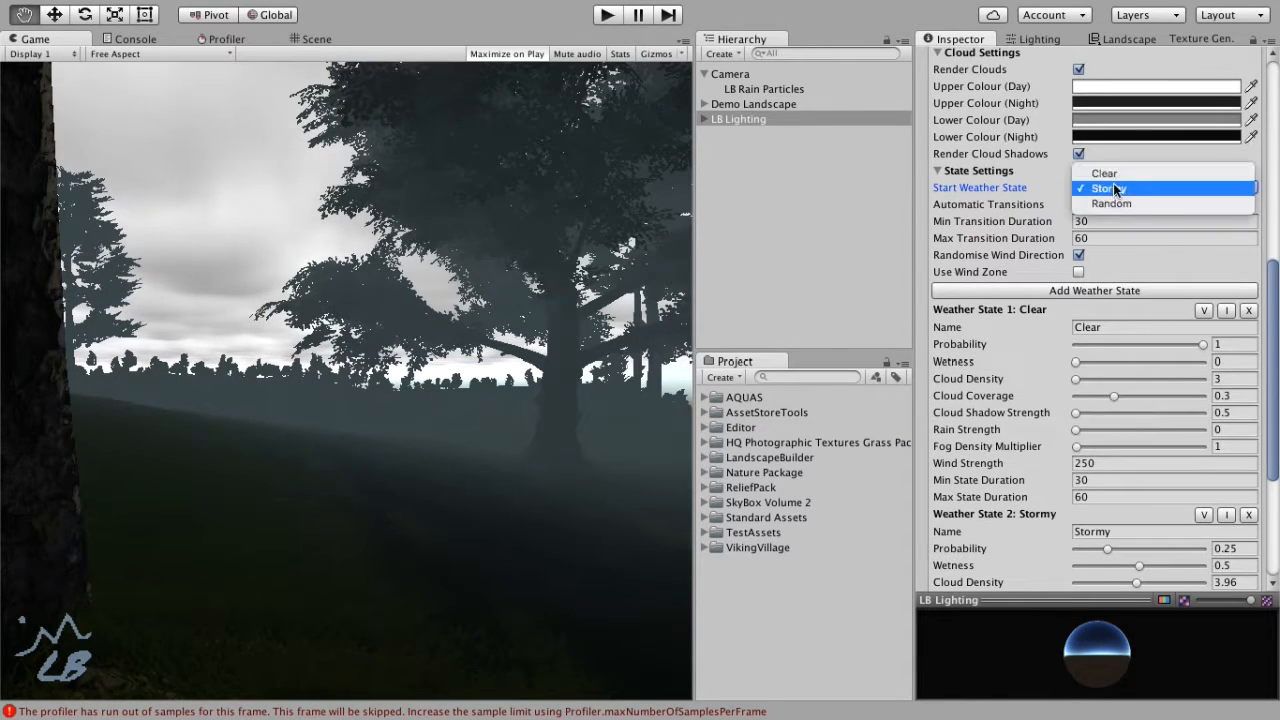
pyautogui.click(1095, 171)
pyautogui.scroll(-5, 1160, 420)
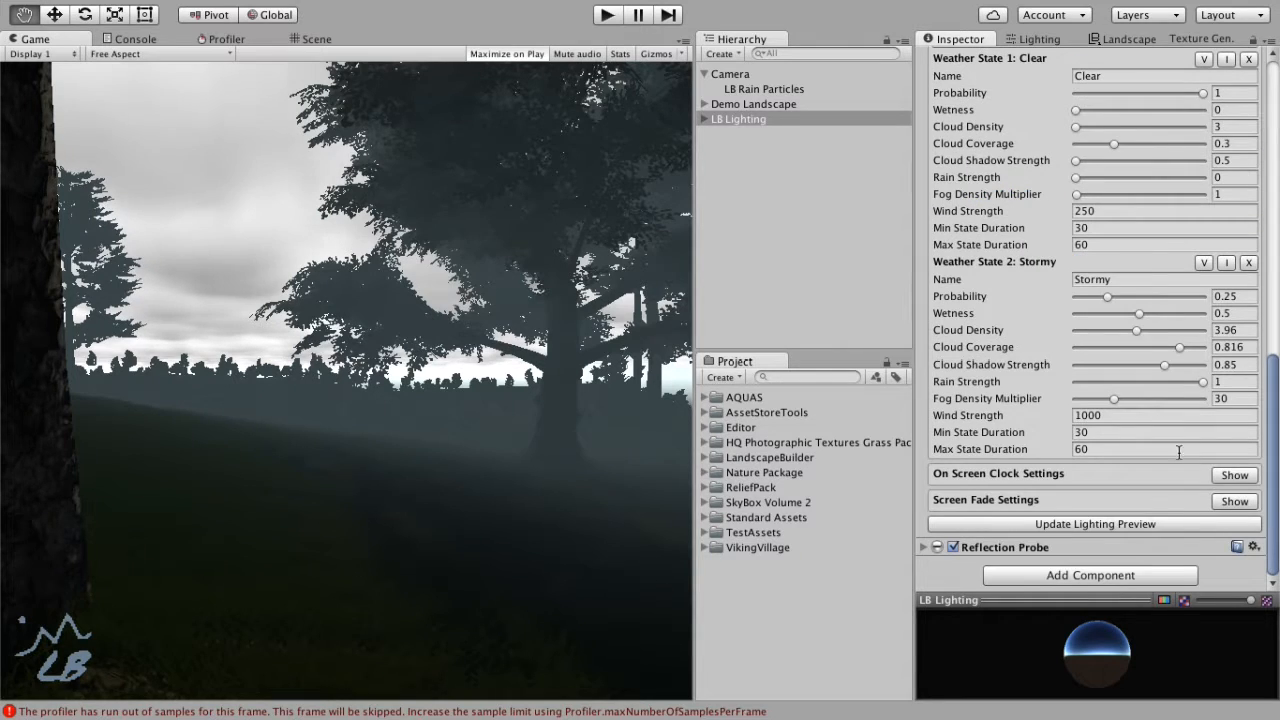
pyautogui.click(1168, 523)
# Step: Collapse the Weather Settings and enable Display Screen Clock in the On Screen Clock Settings
pyautogui.scroll(10, 1158, 467)
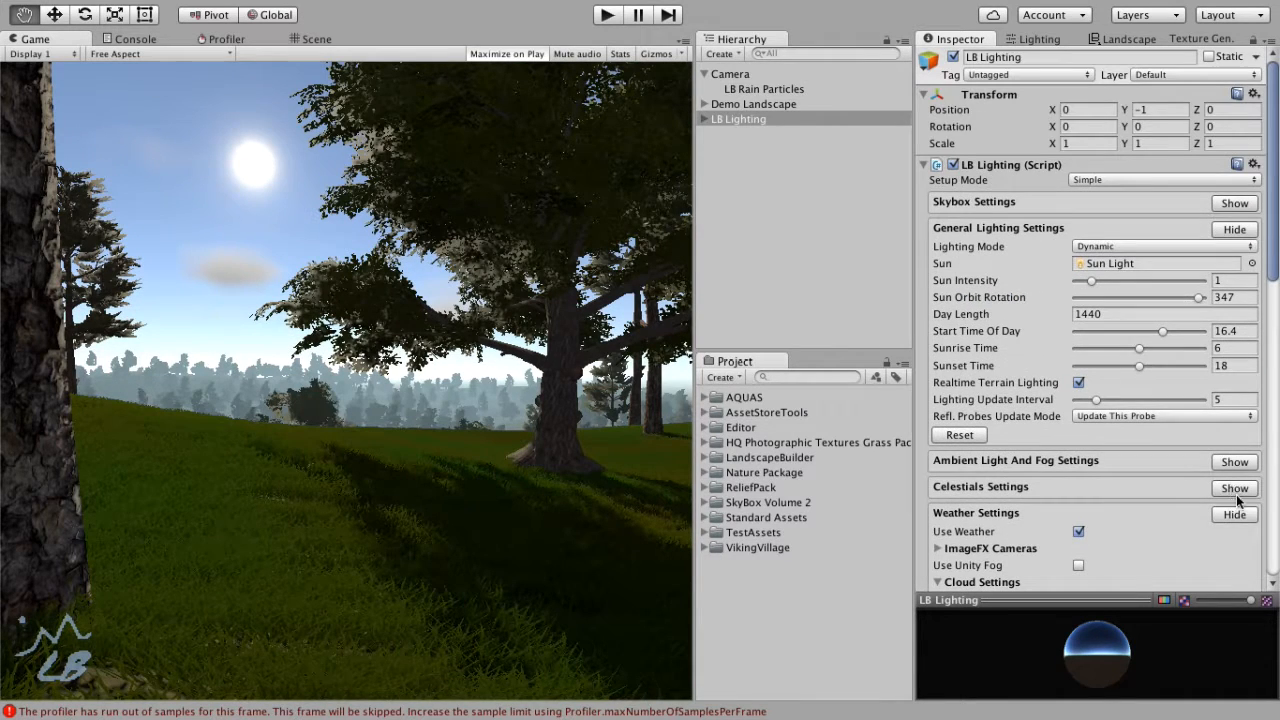
pyautogui.click(1235, 514)
pyautogui.scroll(-3, 1236, 512)
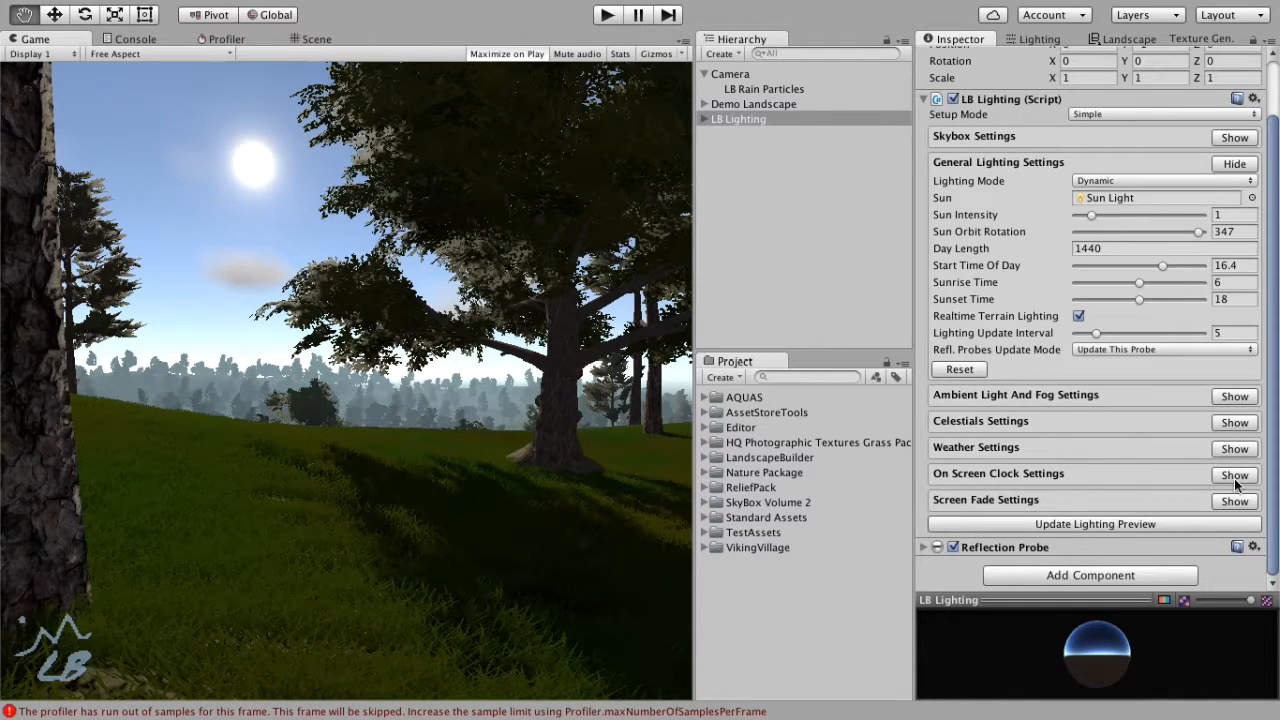
pyautogui.click(1236, 476)
pyautogui.scroll(-2, 1131, 508)
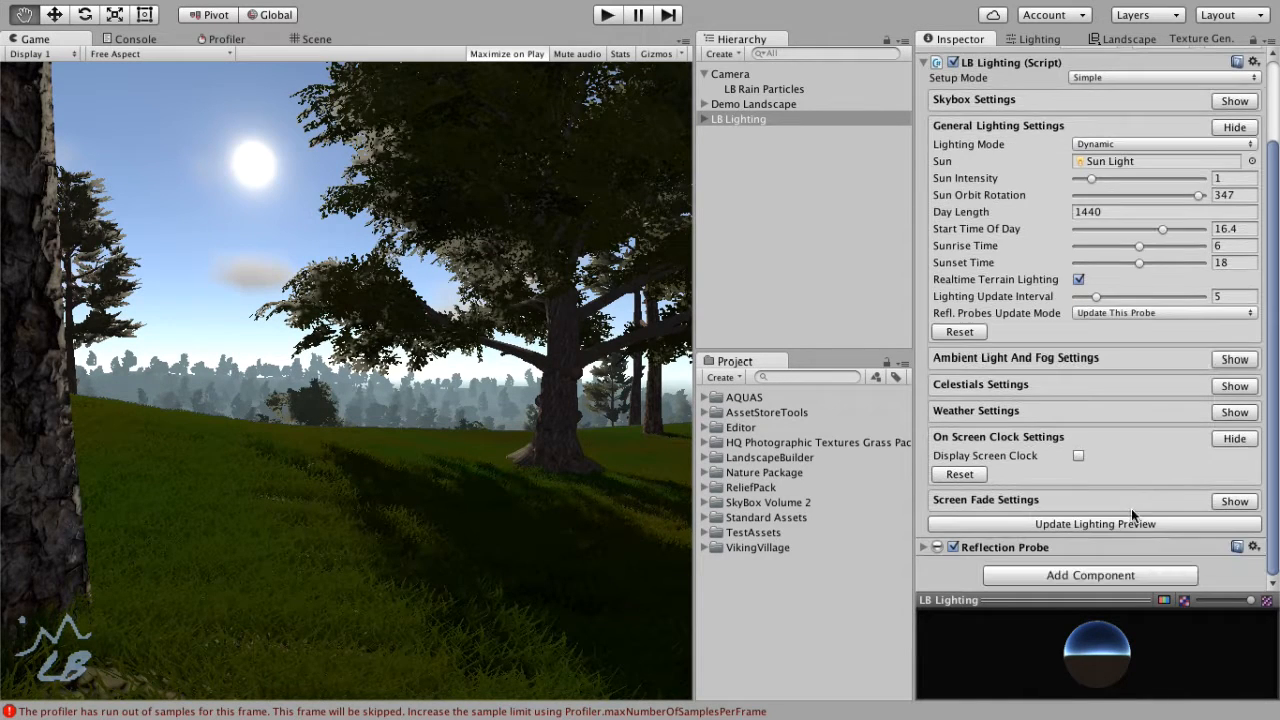
pyautogui.click(1078, 456)
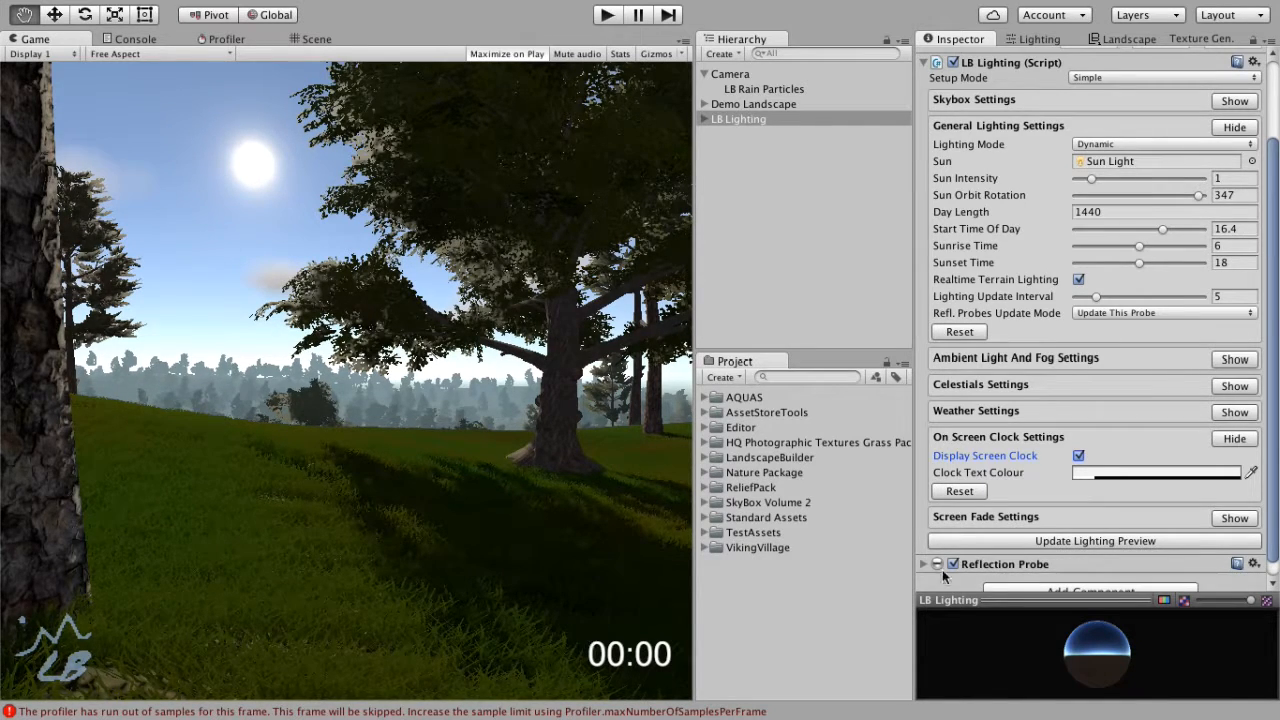
# Step: Update the lighting preview and run the scene briefly to check the on-screen clock
pyautogui.click(1099, 539)
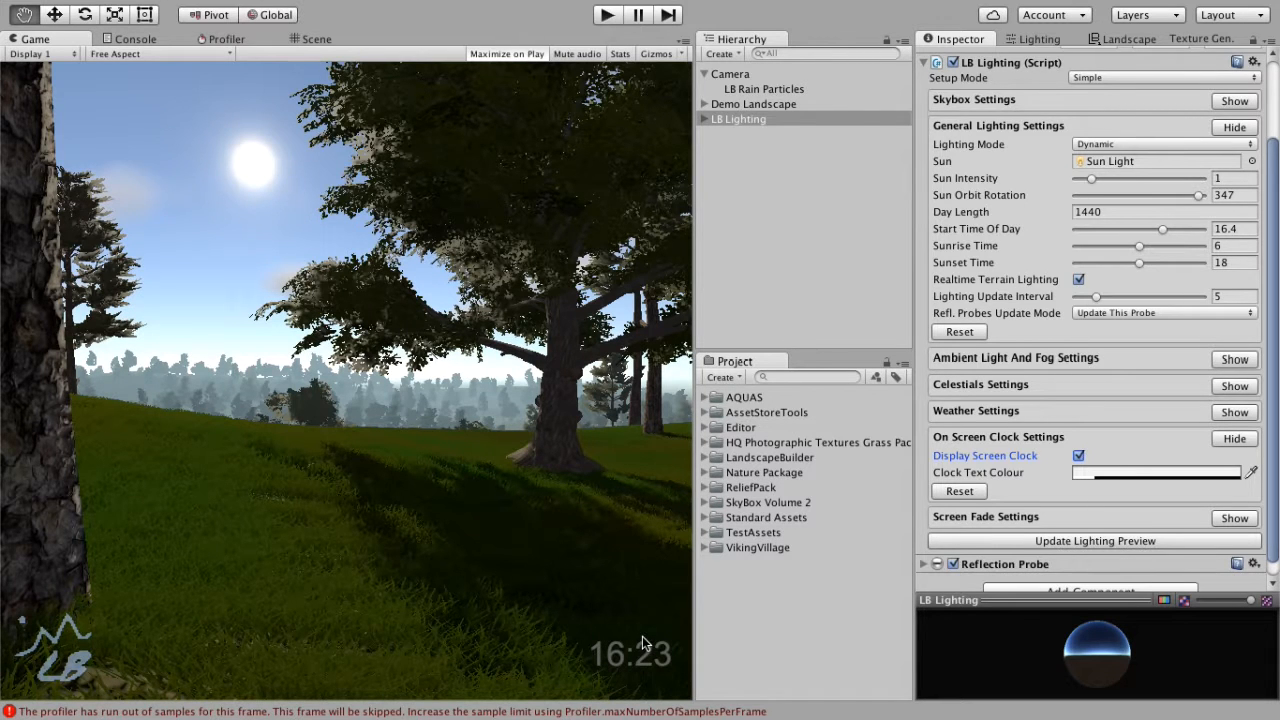
pyautogui.click(606, 16)
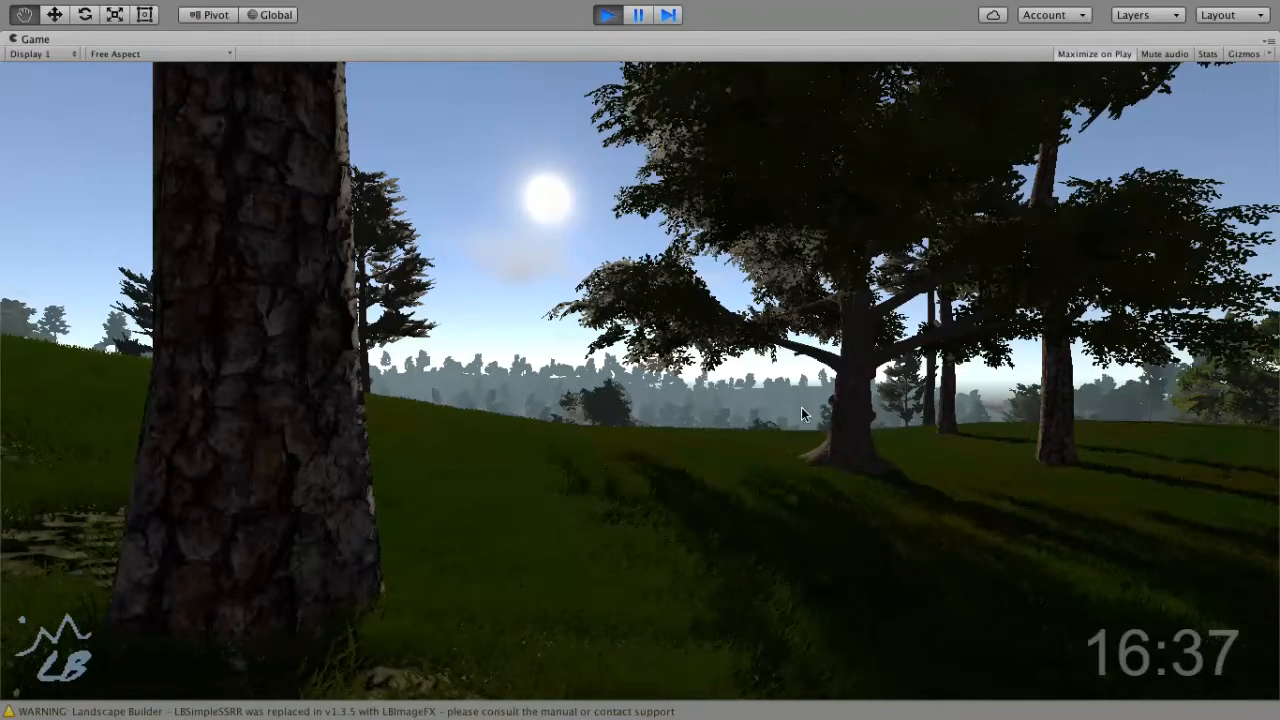
pyautogui.click(609, 16)
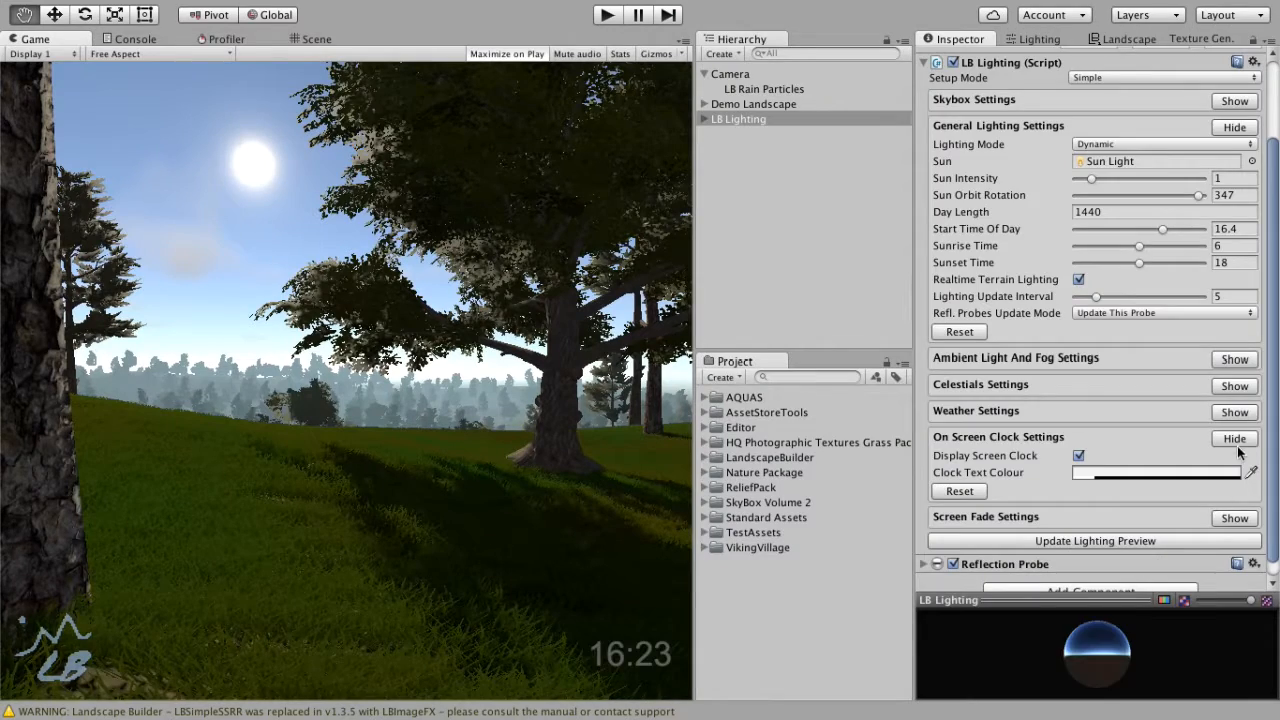
# Step: Enable Fade In On Wake with a Fade In Duration of 20 in the Screen Fade Settings, and play the scene to test it
pyautogui.click(1234, 501)
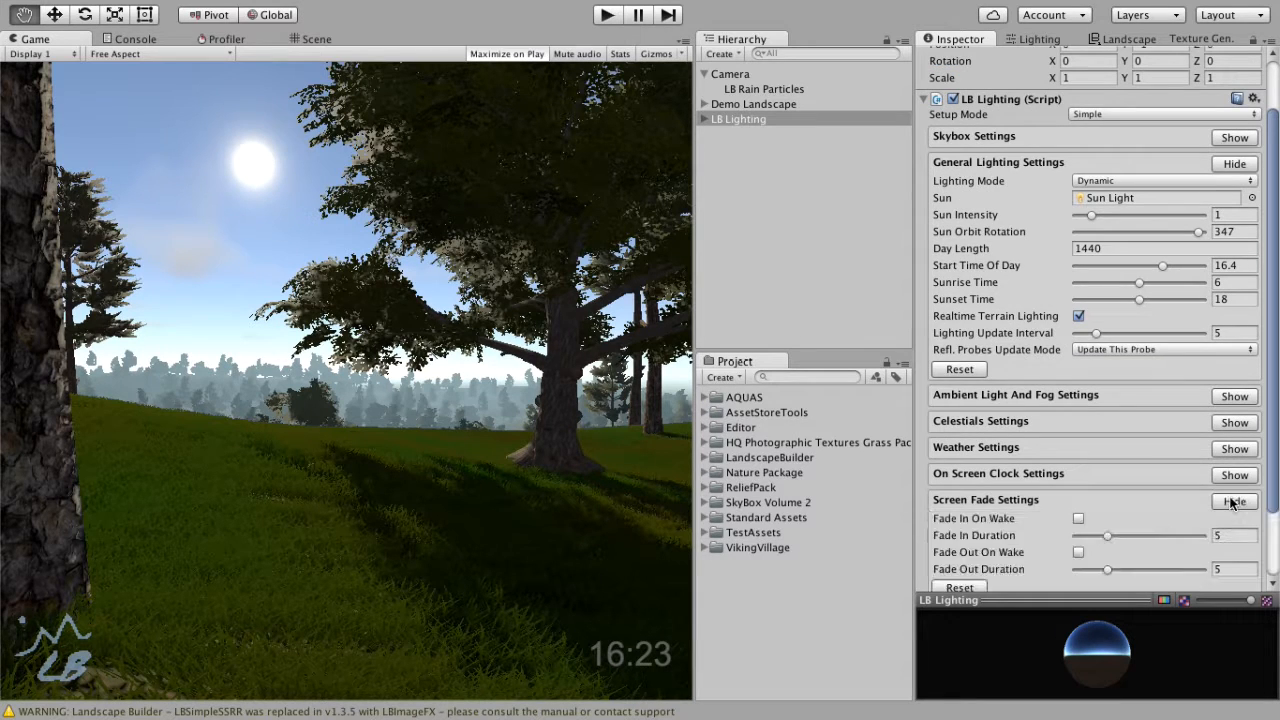
pyautogui.scroll(-3, 1172, 565)
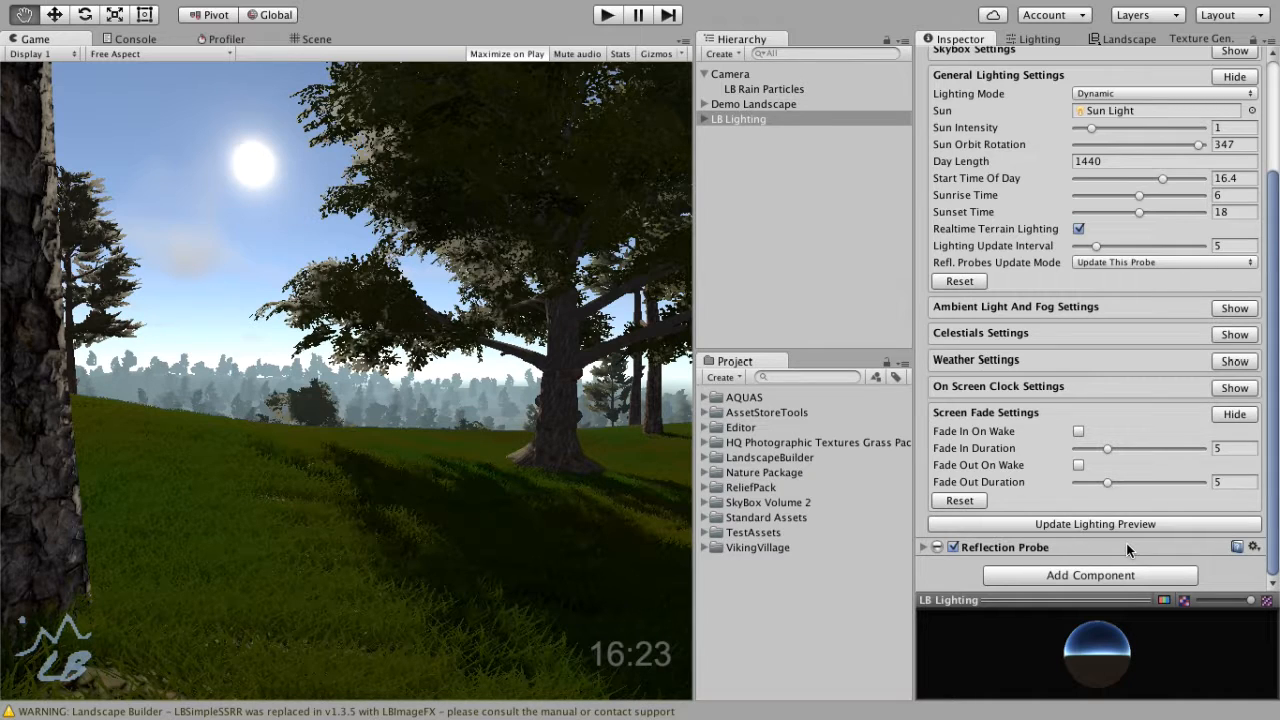
pyautogui.click(1079, 431)
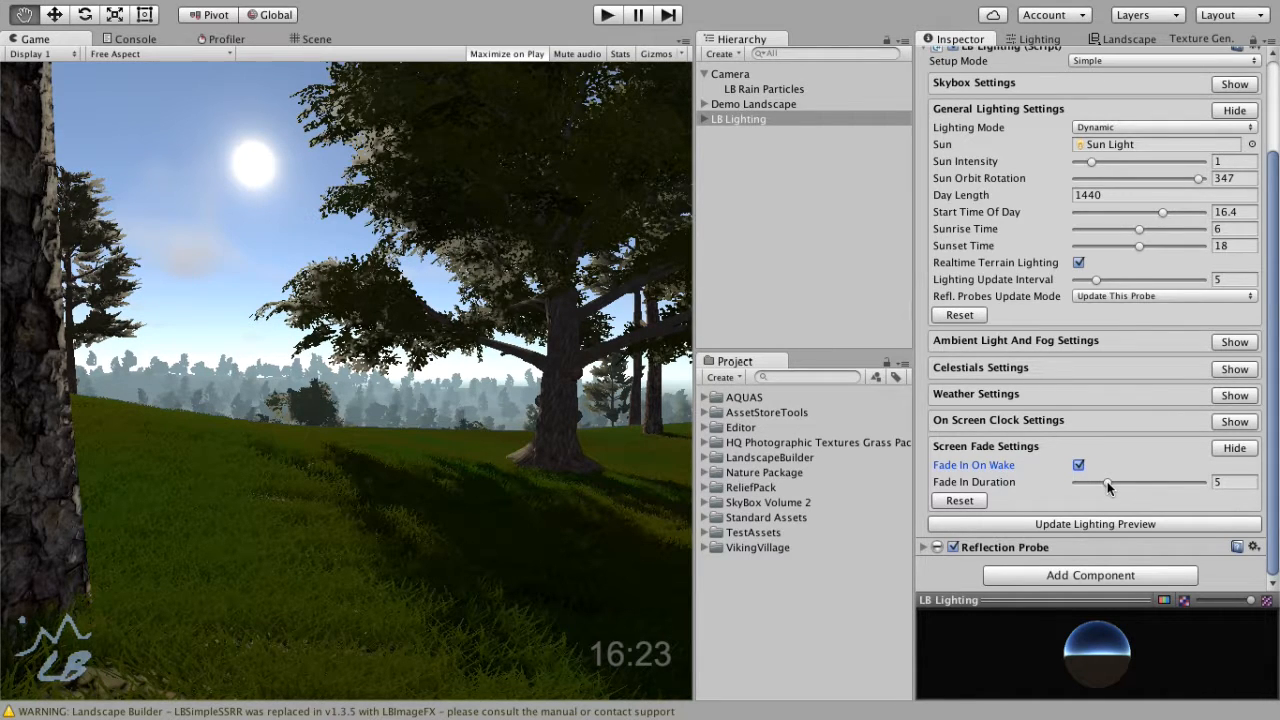
pyautogui.moveTo(1107, 481); pyautogui.dragTo(1266, 484)
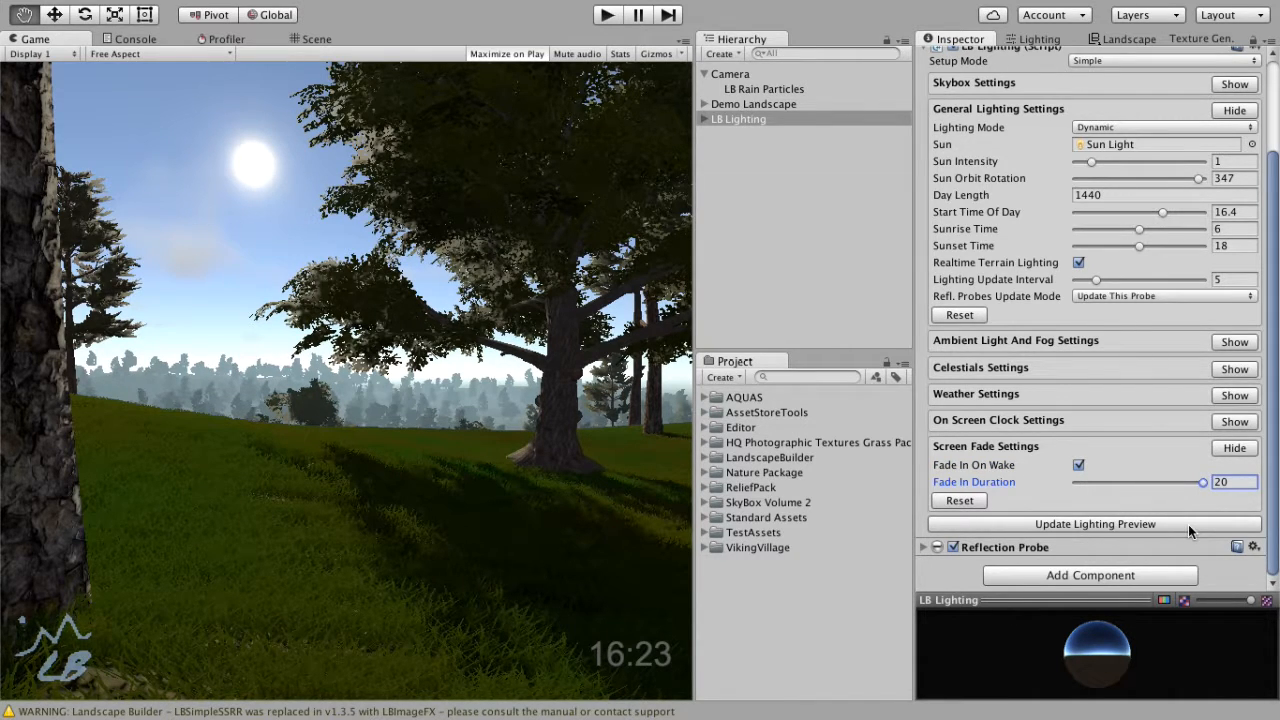
pyautogui.click(606, 17)
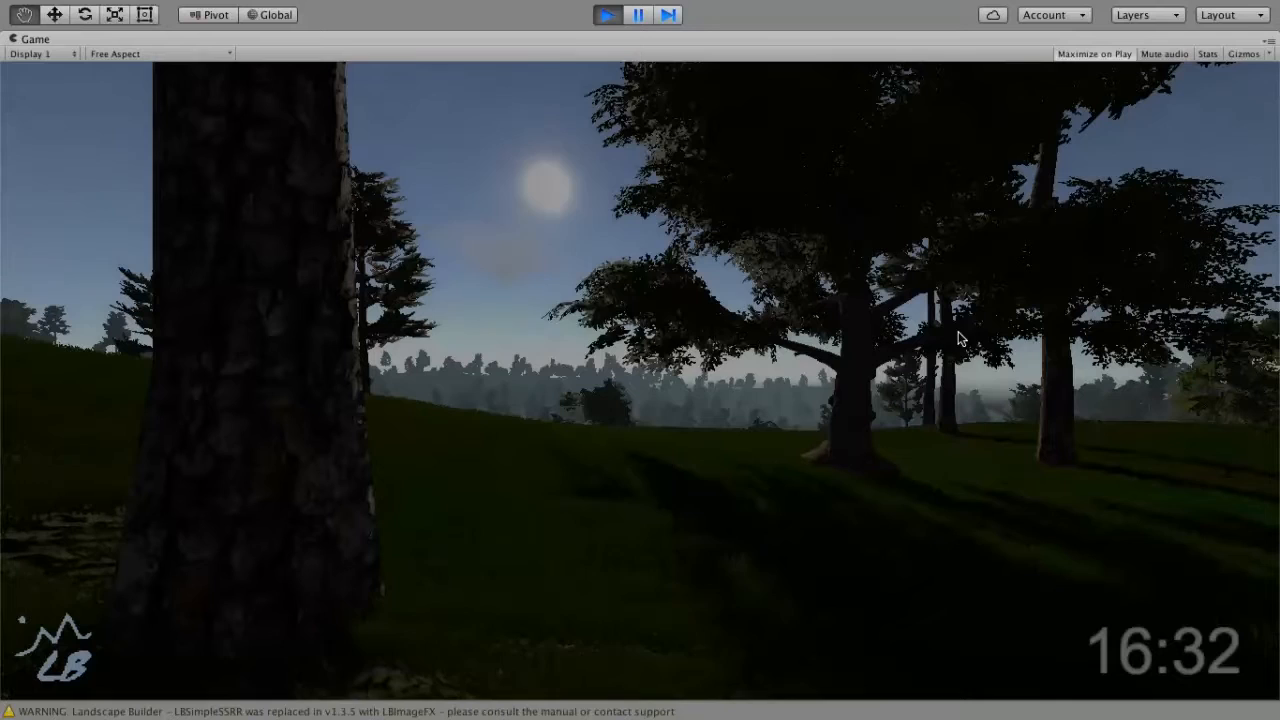
# Step: Stop the running scene and collapse the Screen Fade Settings and the General Lighting Settings
pyautogui.click(610, 15)
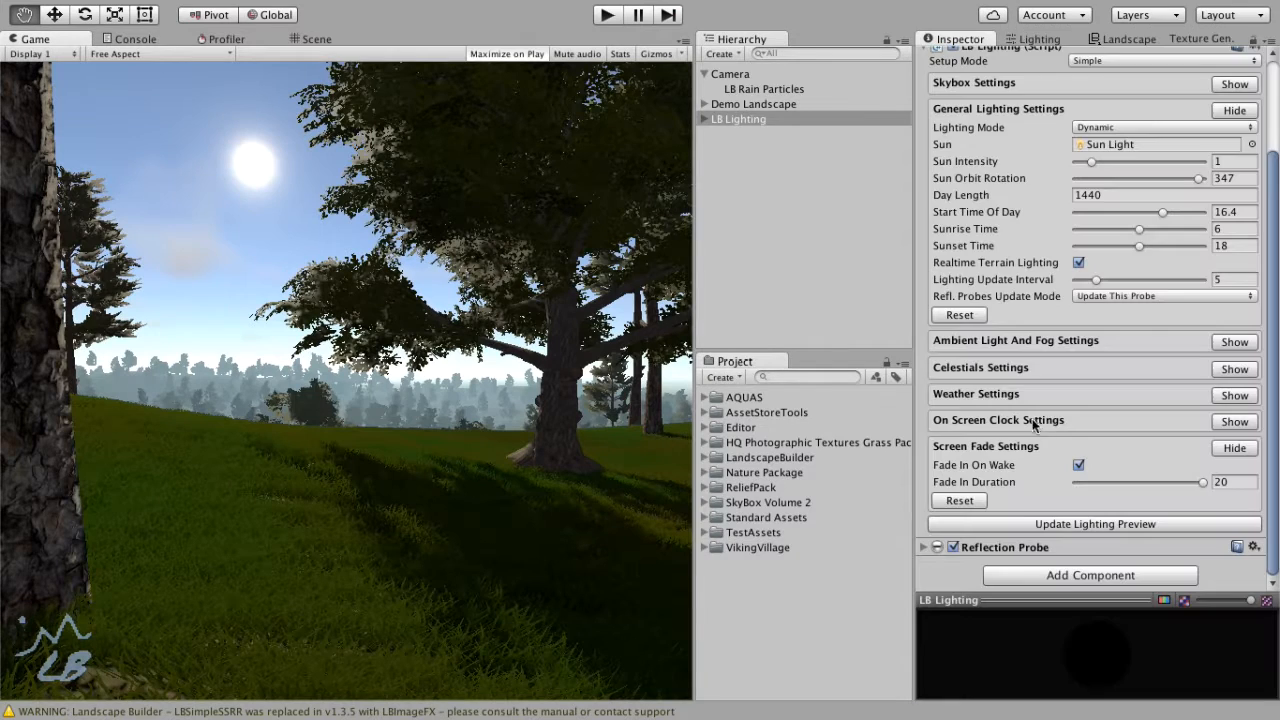
pyautogui.click(1234, 448)
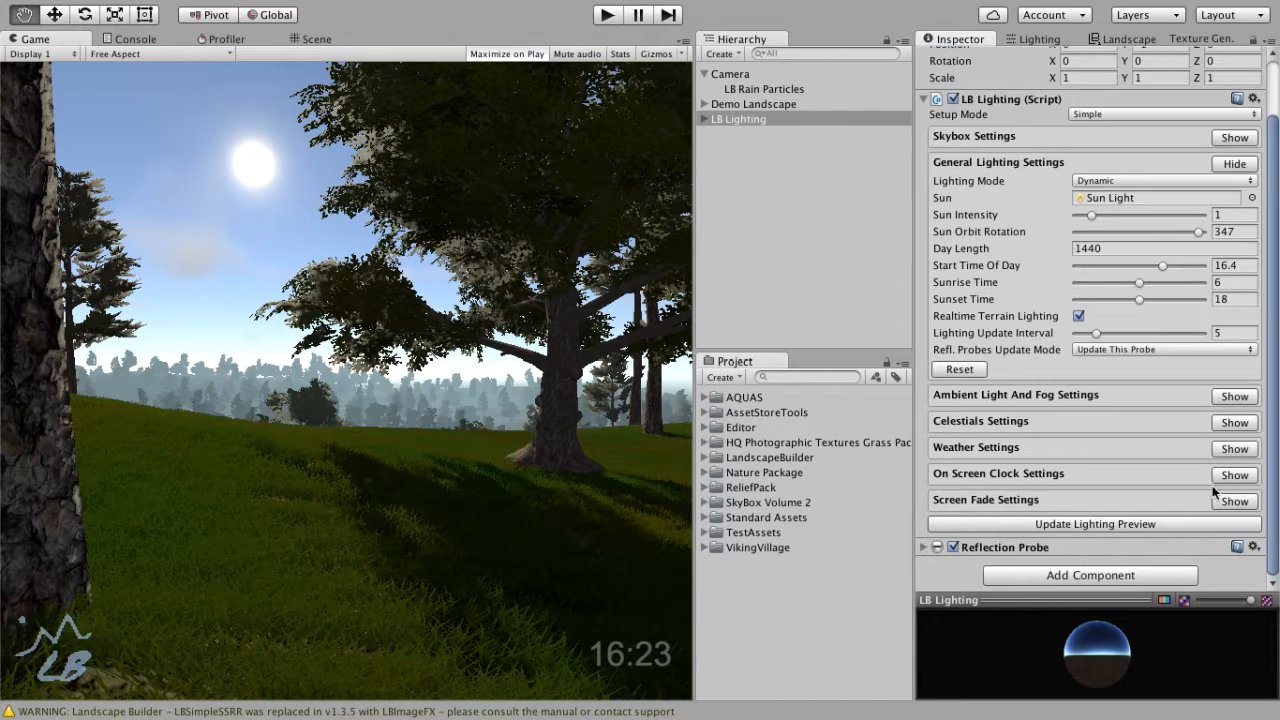
pyautogui.scroll(3, 1178, 515)
pyautogui.scroll(-2, 1172, 483)
pyautogui.scroll(1, 1168, 484)
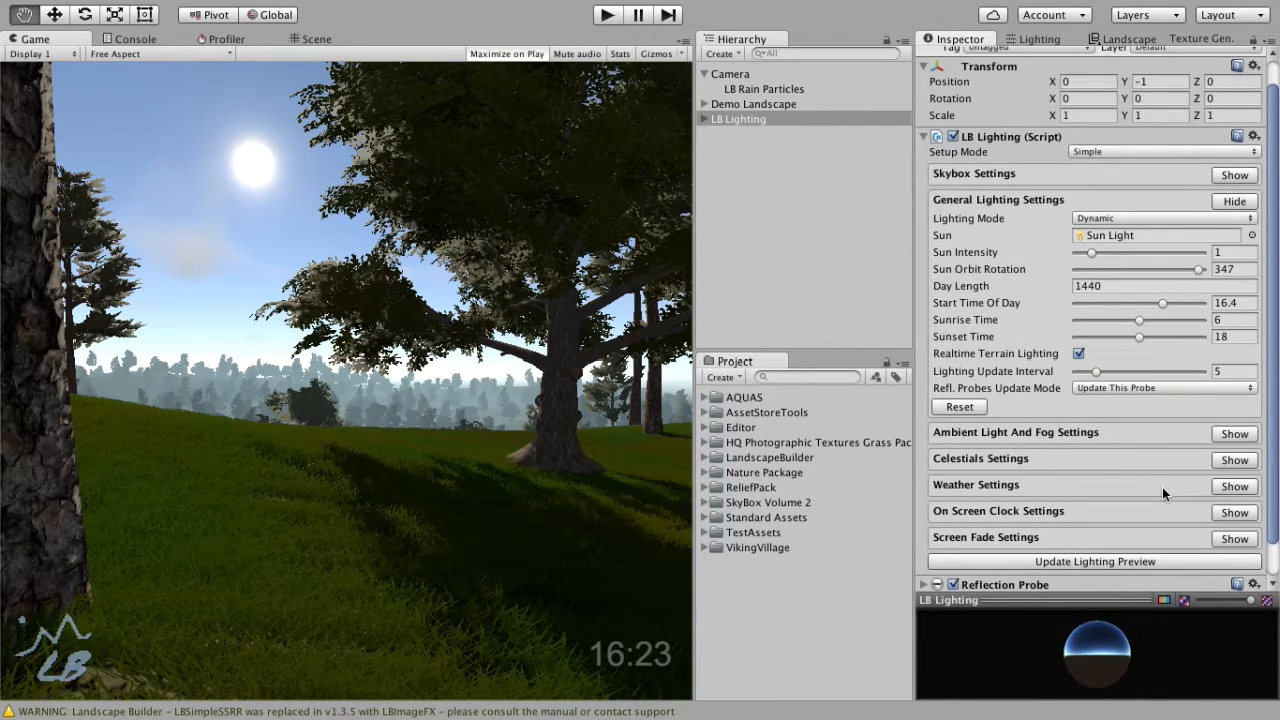
pyautogui.scroll(1, 1162, 492)
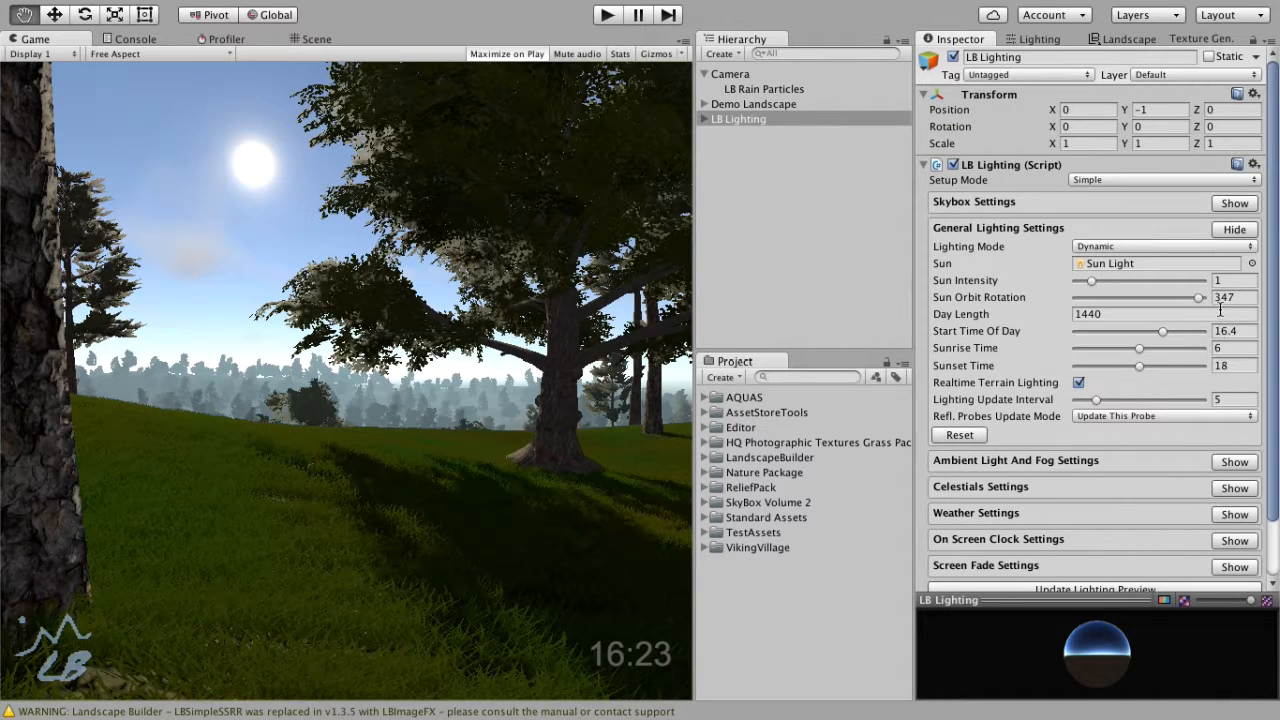
pyautogui.click(1235, 229)
# Step: Set the Setup Mode to Advanced and expand the Ambient Light And Fog Settings to inspect the Fog Colour Gradient
pyautogui.click(1158, 179)
pyautogui.click(1152, 193)
pyautogui.click(1250, 256)
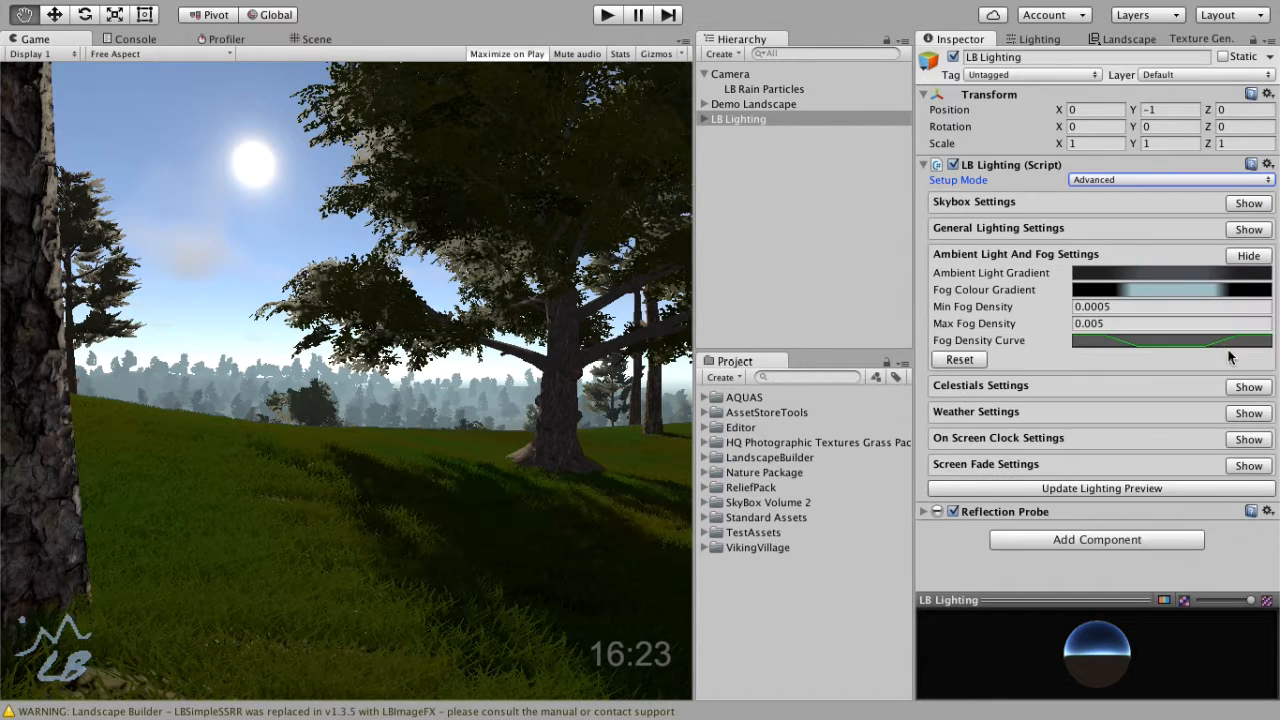
pyautogui.click(1185, 289)
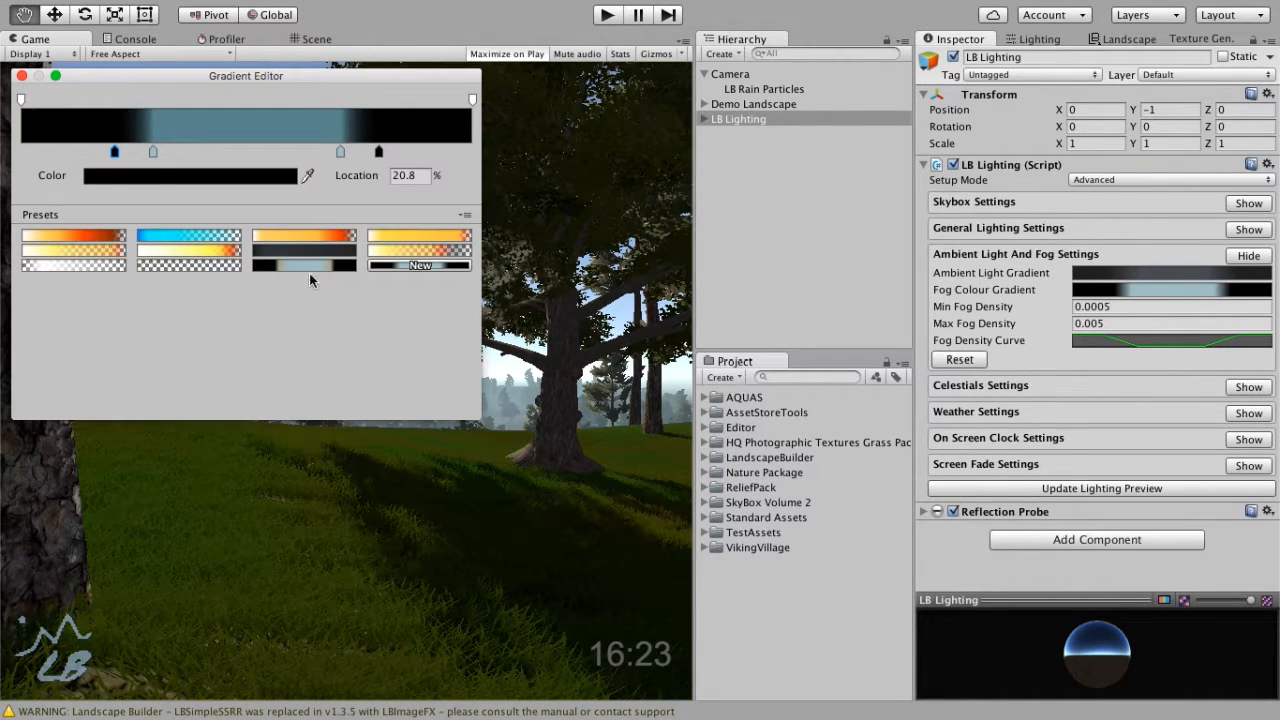
pyautogui.click(22, 76)
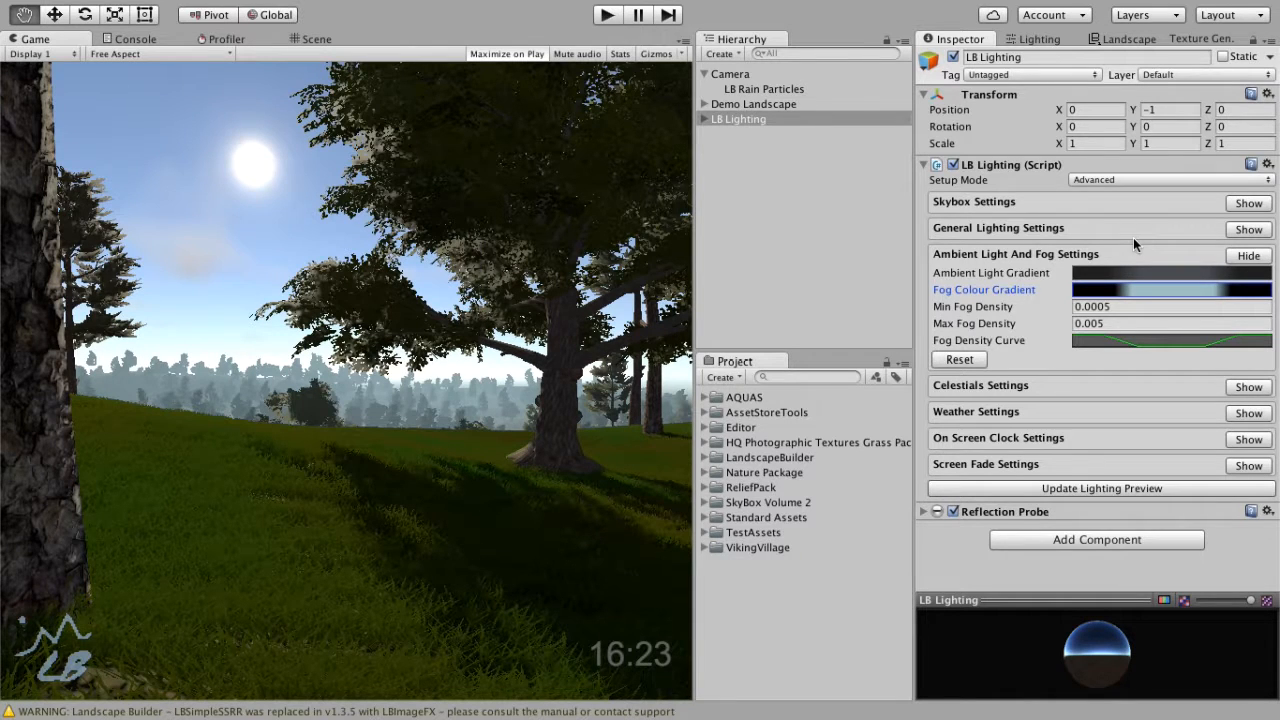
# Step: Switch the Setup Mode to Simple and back to Advanced to compare the ambient light and fog options
pyautogui.click(1120, 179)
pyautogui.click(1116, 166)
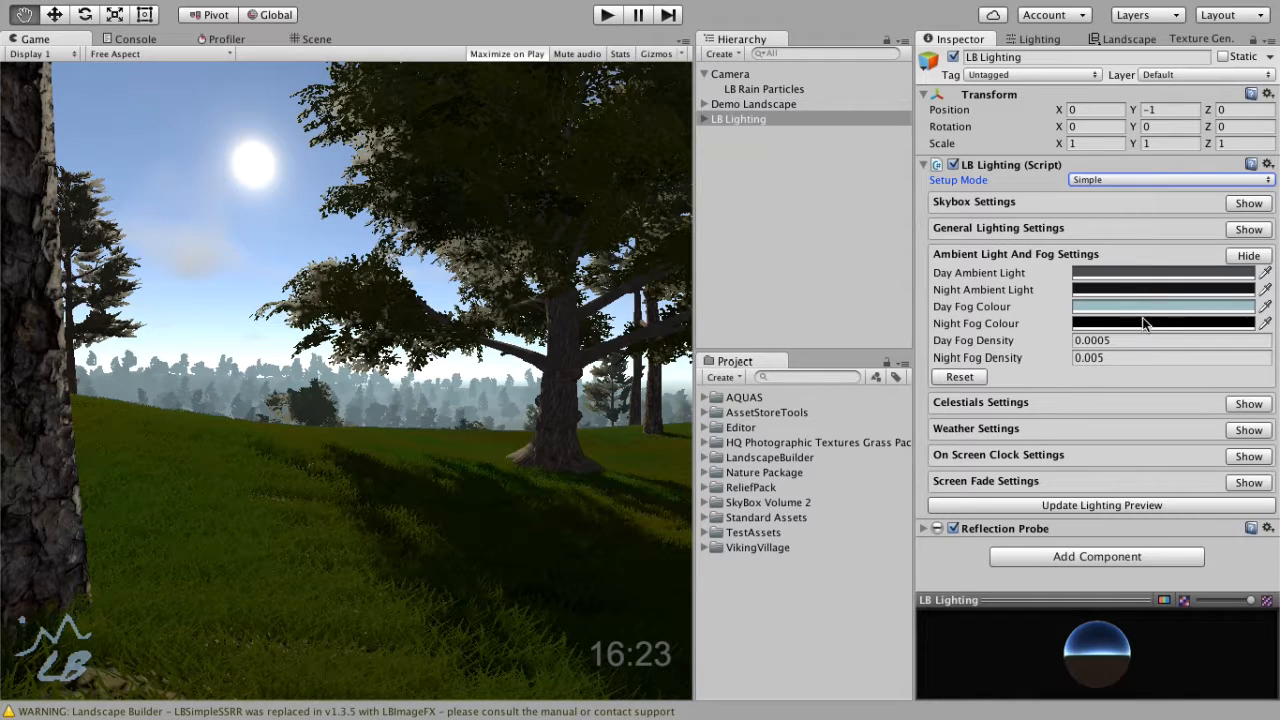
pyautogui.click(1120, 180)
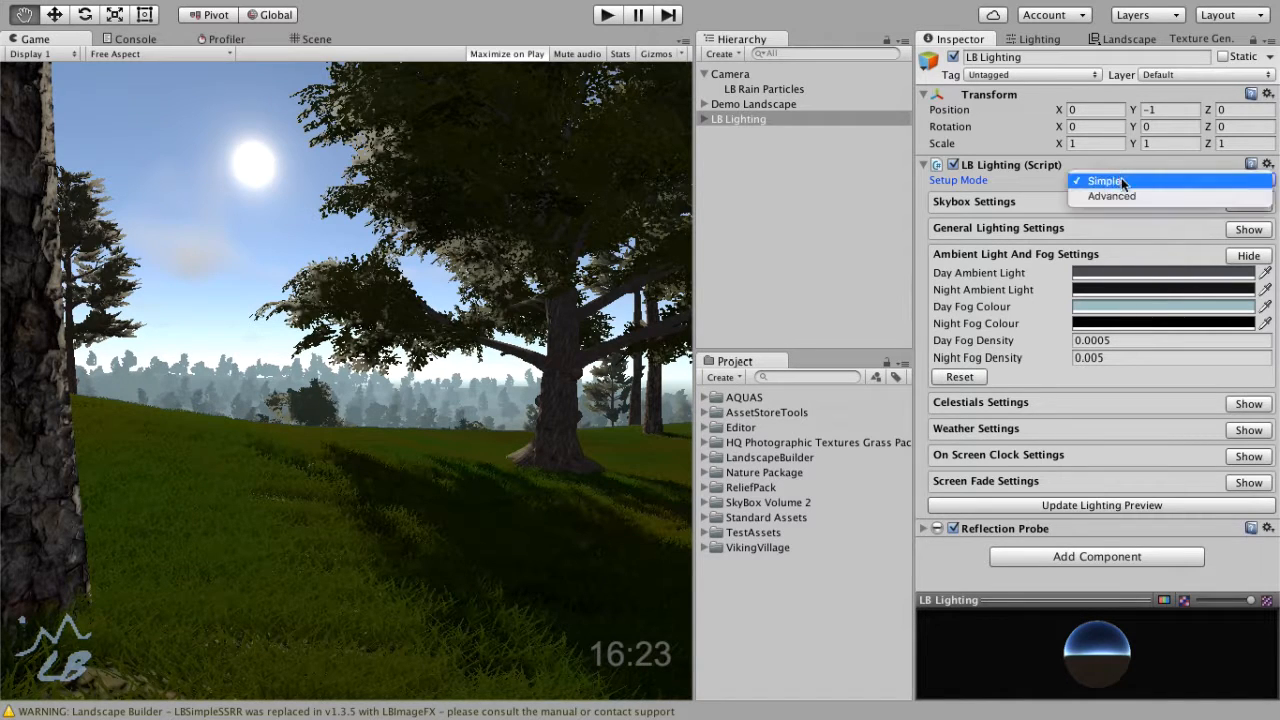
pyautogui.click(1119, 198)
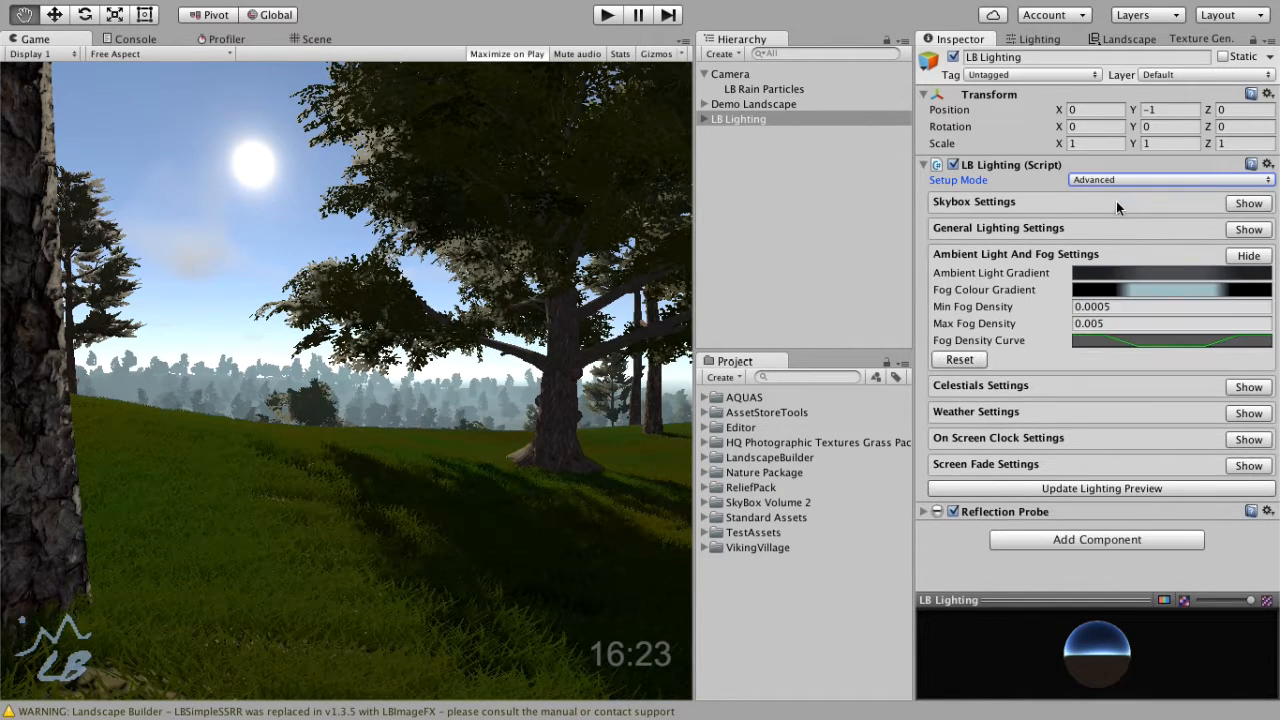
# Step: Apply the saved black-to-blue preset with yellowish transition bands to the Fog Colour Gradient and update the lighting preview
pyautogui.click(1179, 290)
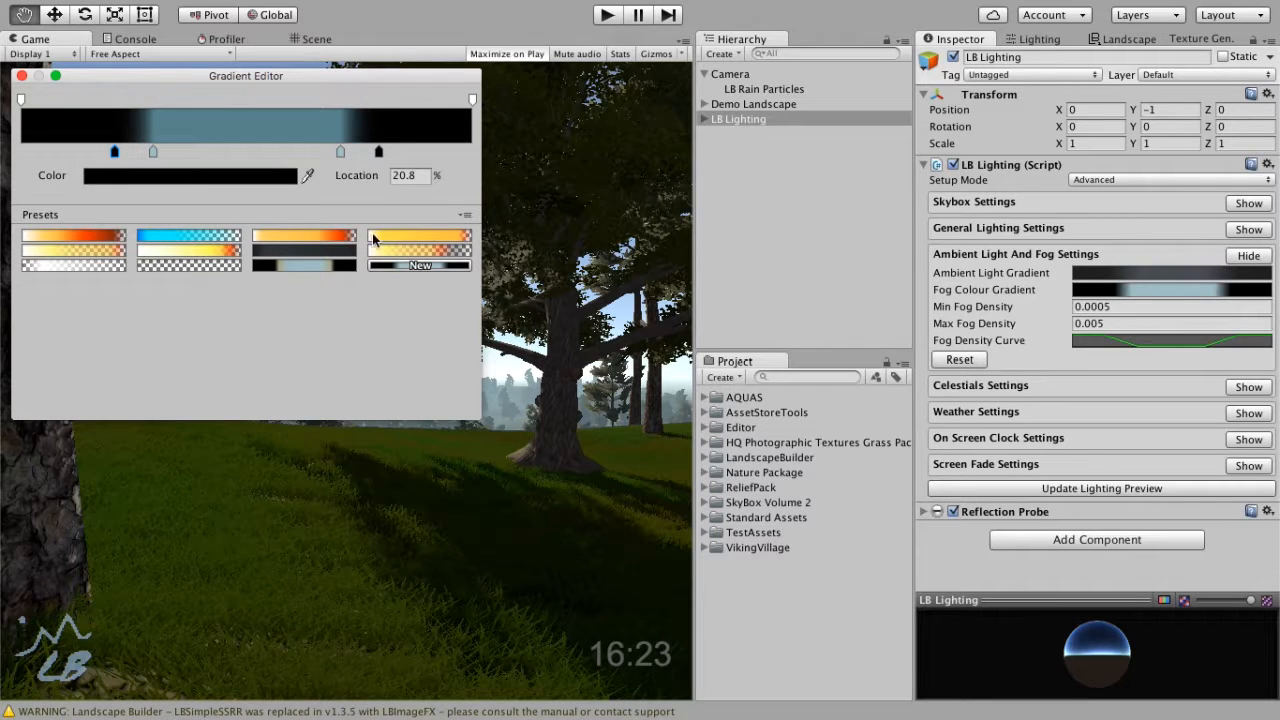
pyautogui.click(324, 263)
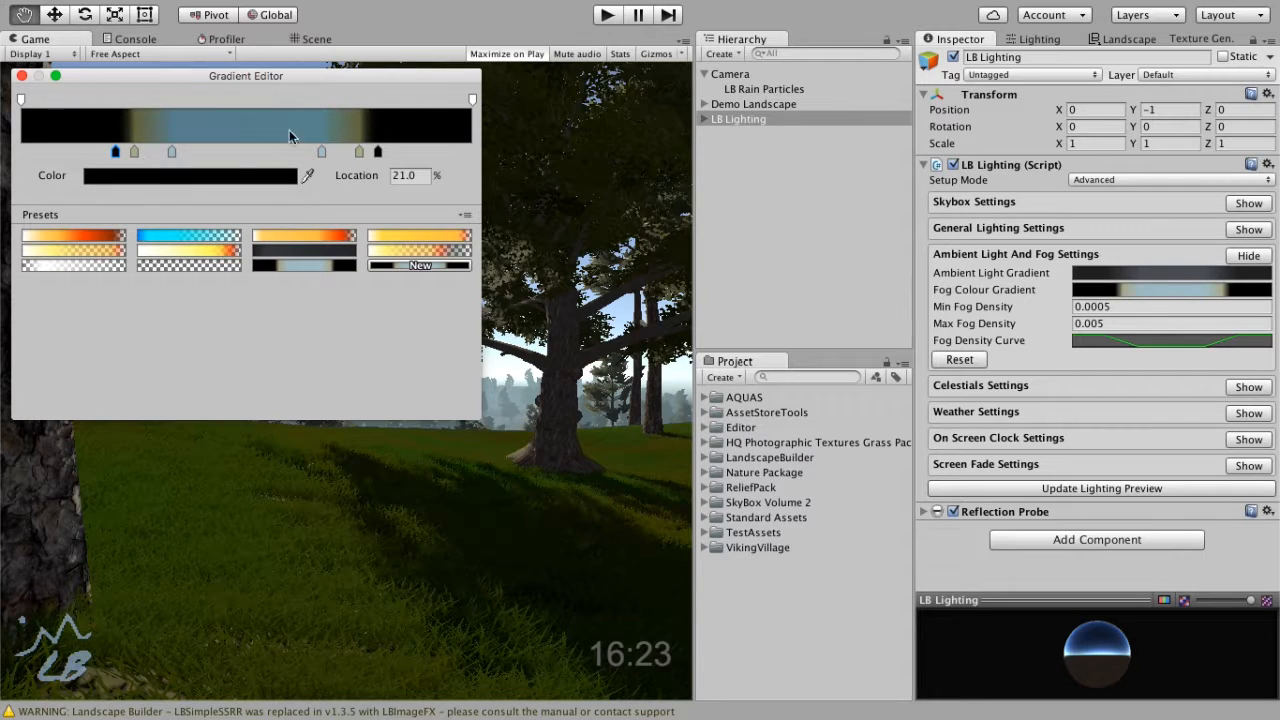
pyautogui.click(21, 77)
pyautogui.click(1118, 488)
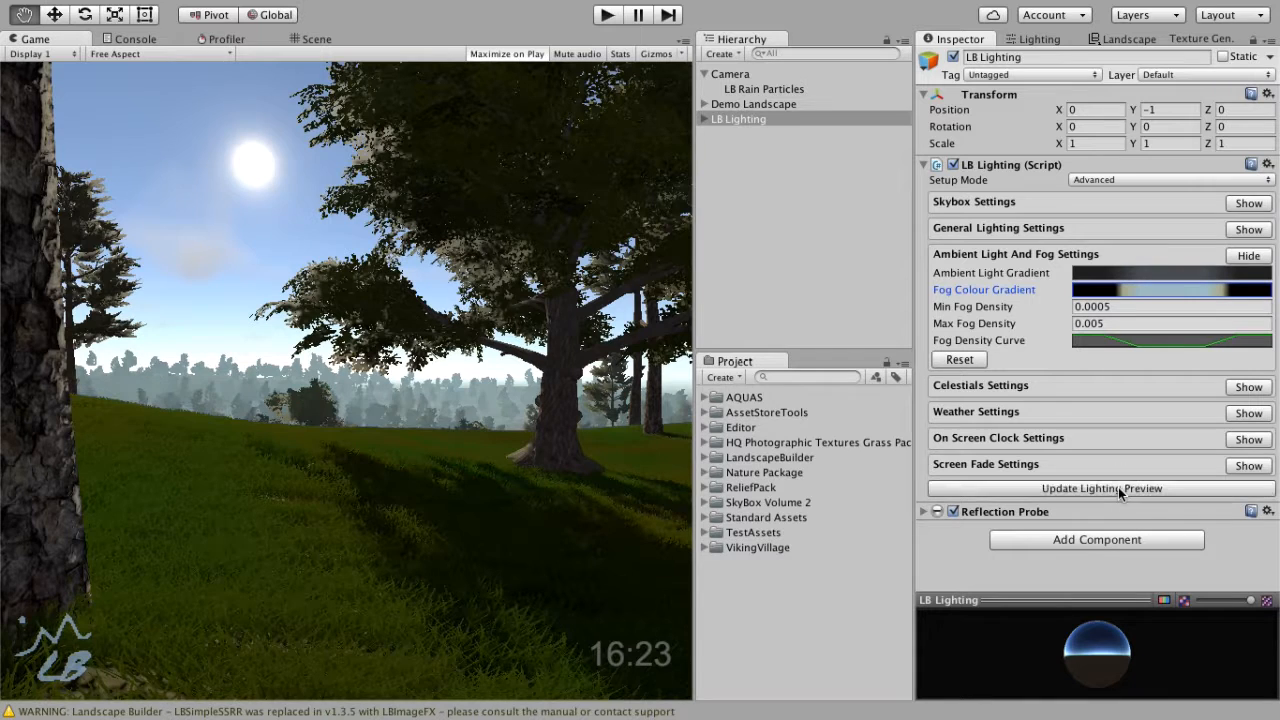
# Step: Set the Start Time Of Day to 18 in the General Lighting Settings and update the lighting preview
pyautogui.click(1245, 230)
pyautogui.click(1164, 348)
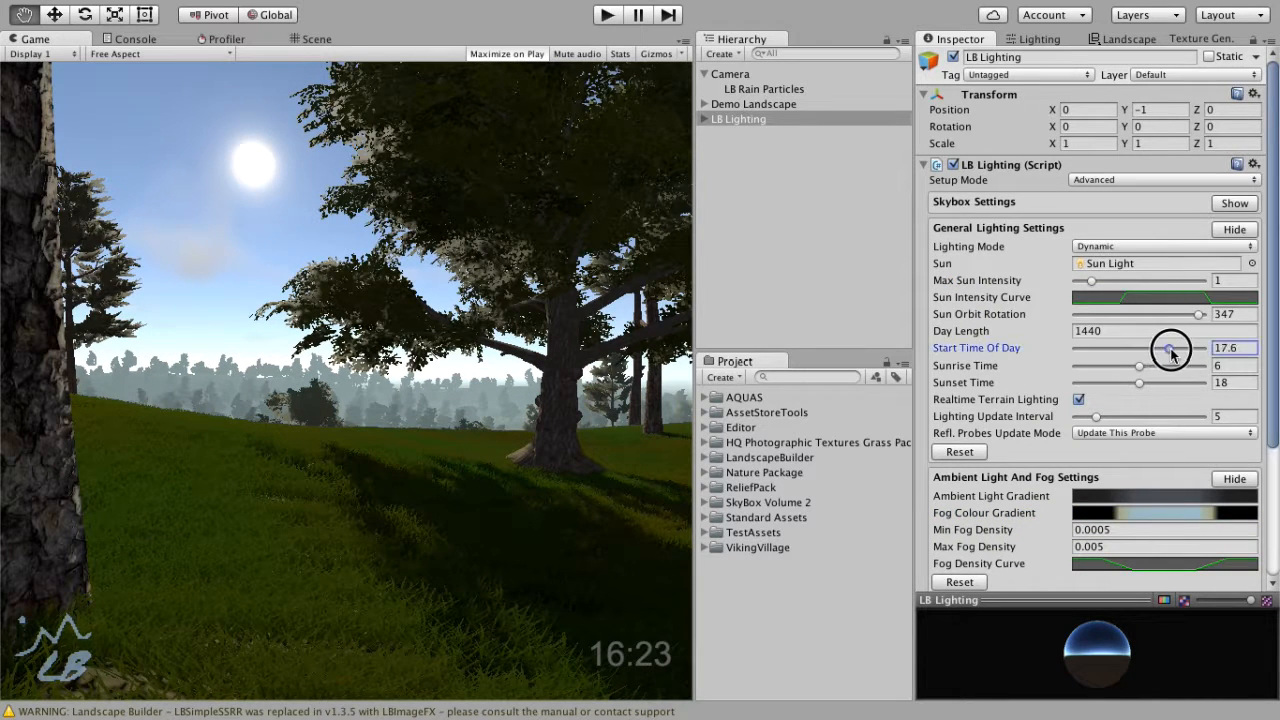
pyautogui.click(1234, 229)
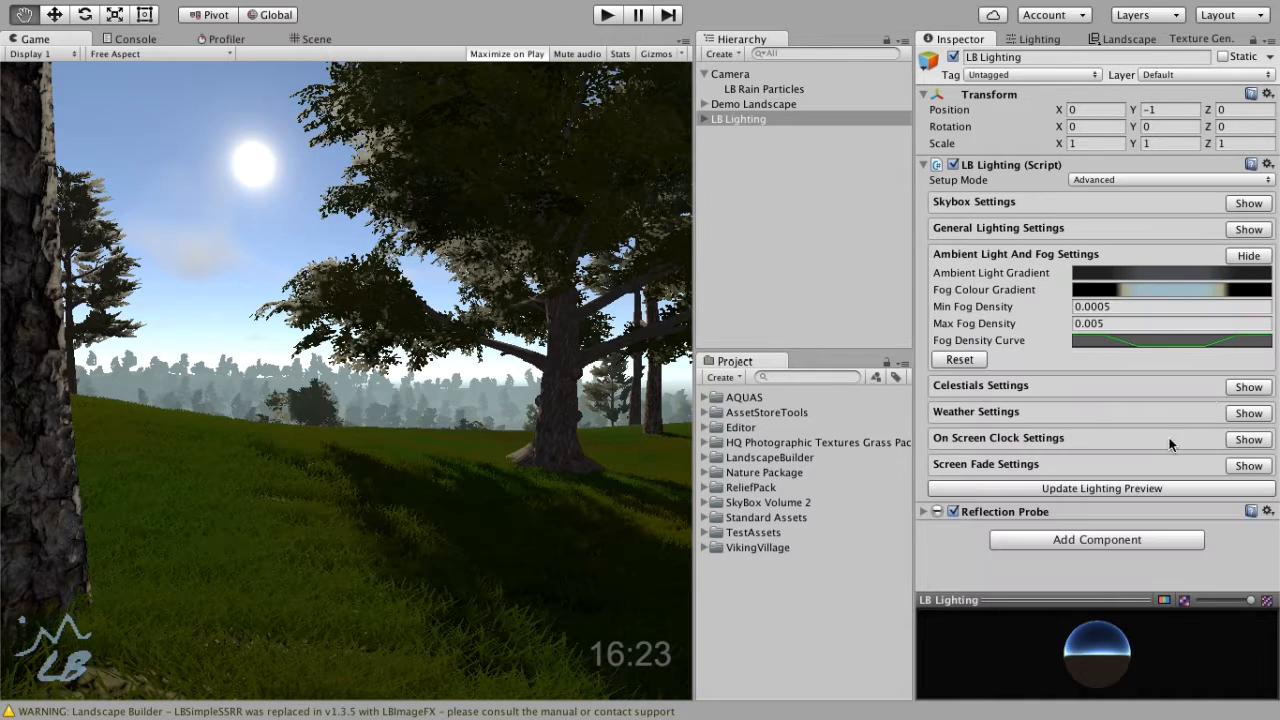
pyautogui.click(1150, 489)
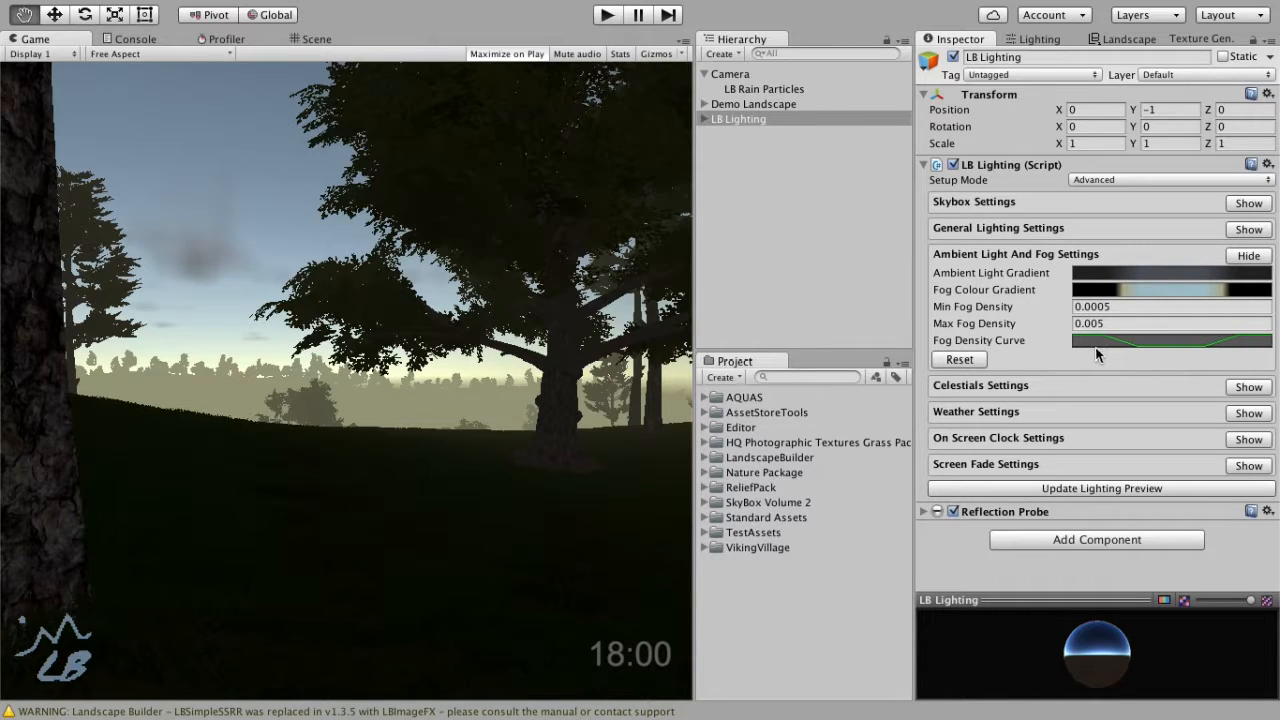
# Step: Examine the Fog Density Curve and the Ambient Light Gradient in their editors without changing them
pyautogui.click(1172, 342)
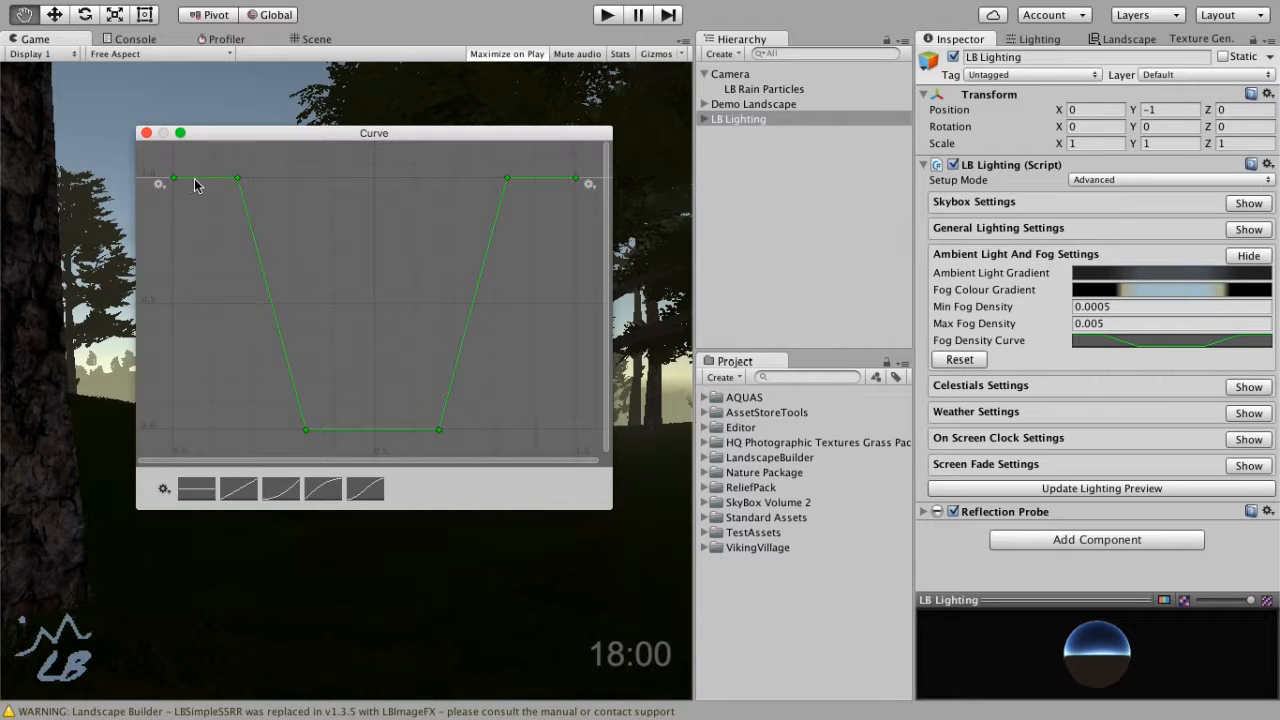
pyautogui.click(146, 134)
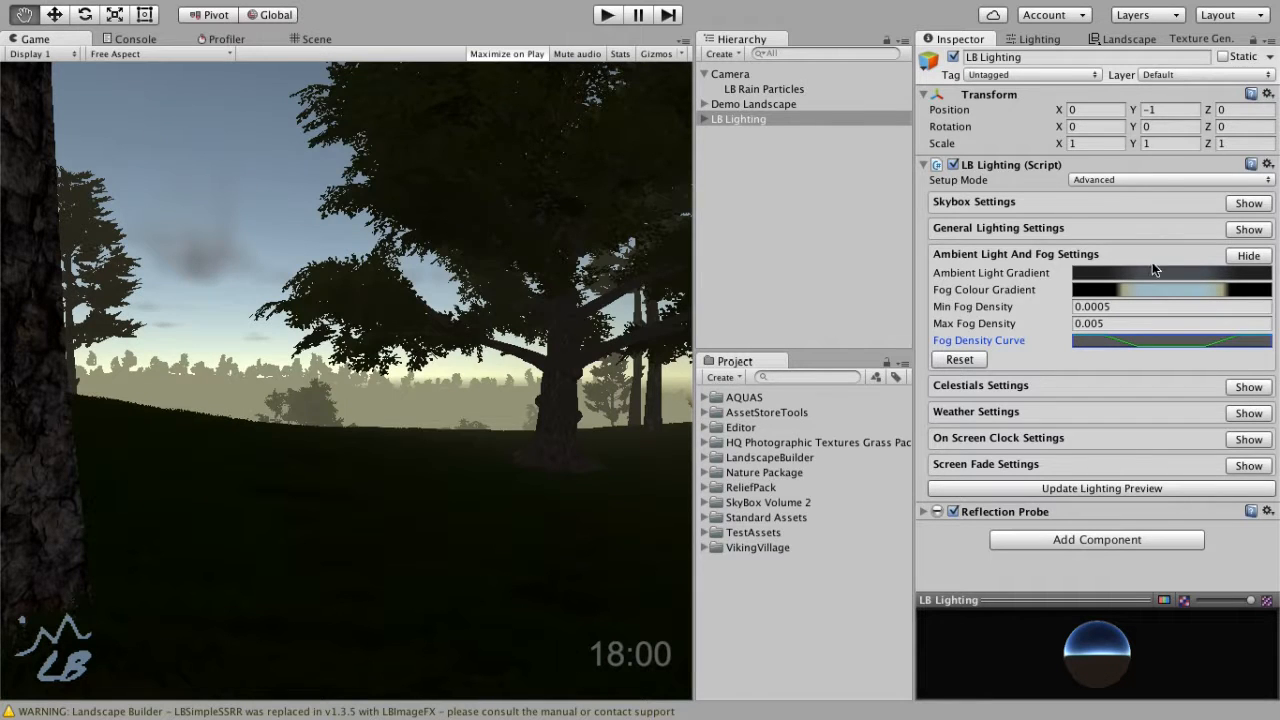
pyautogui.click(1108, 290)
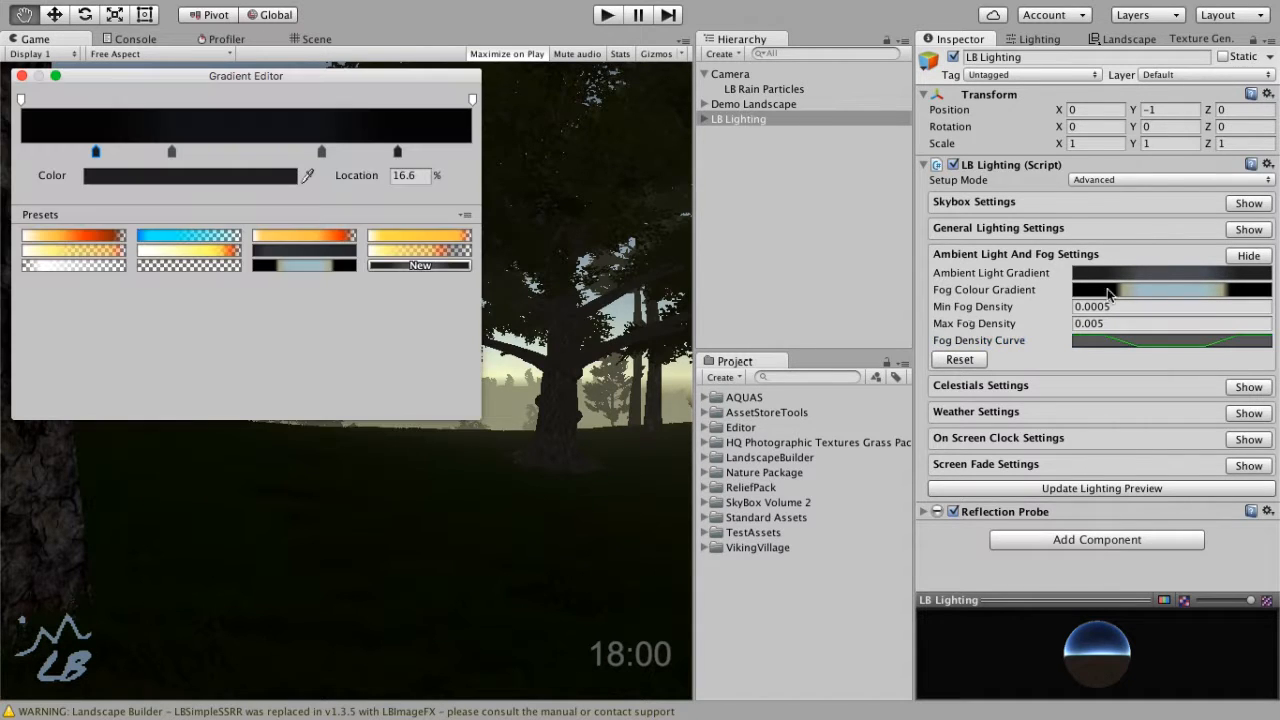
pyautogui.click(22, 77)
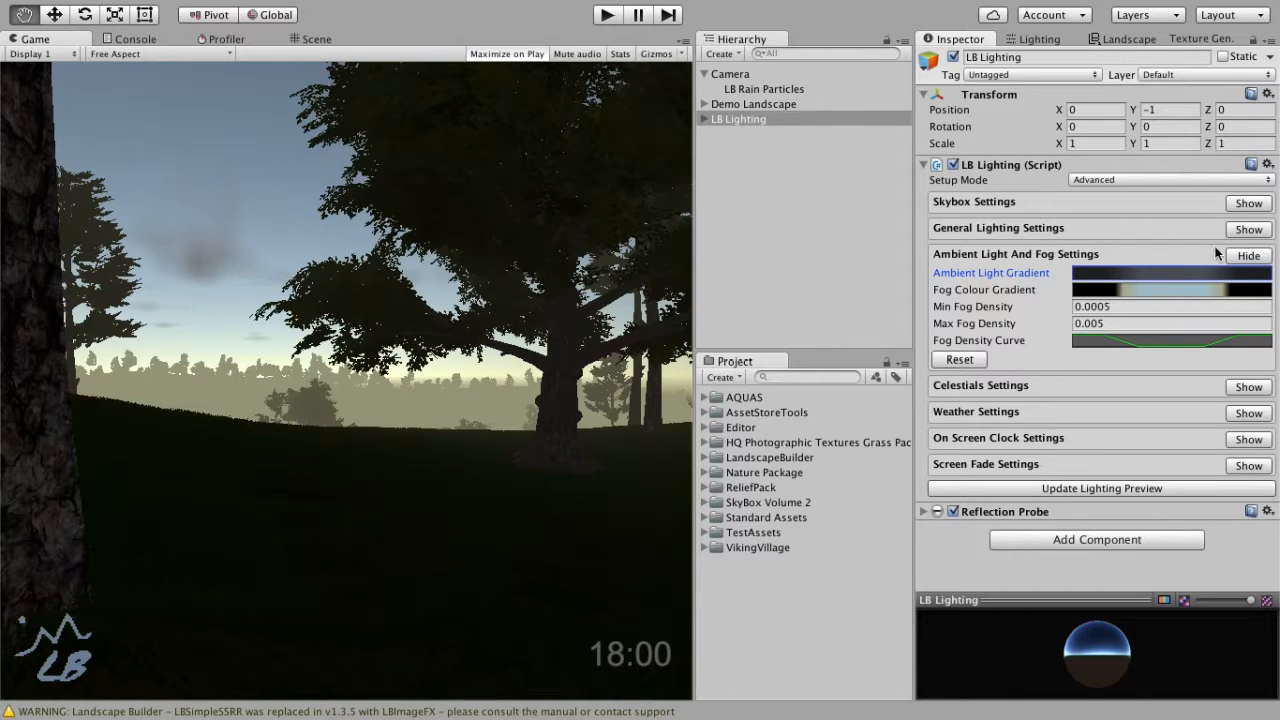
# Step: Collapse the Ambient Light And Fog Settings, examine the Sun Intensity Curve, and collapse the General Lighting Settings
pyautogui.click(1248, 256)
pyautogui.click(1245, 230)
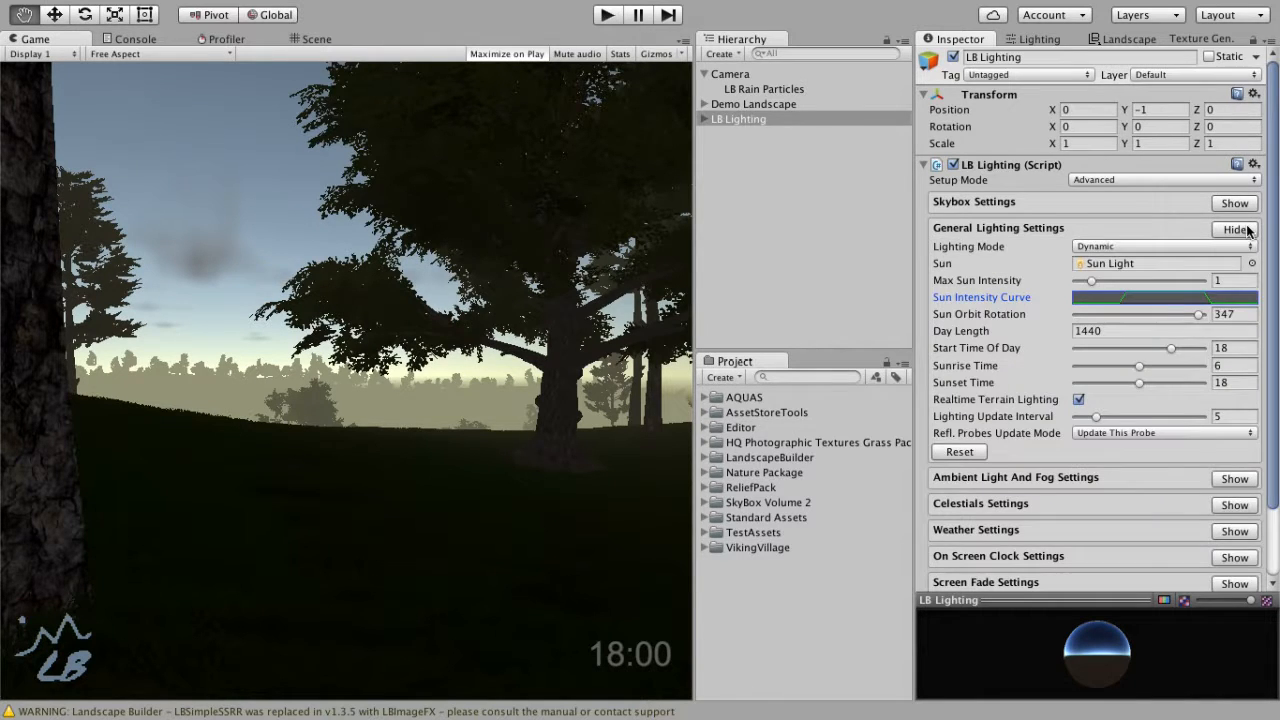
pyautogui.click(1145, 296)
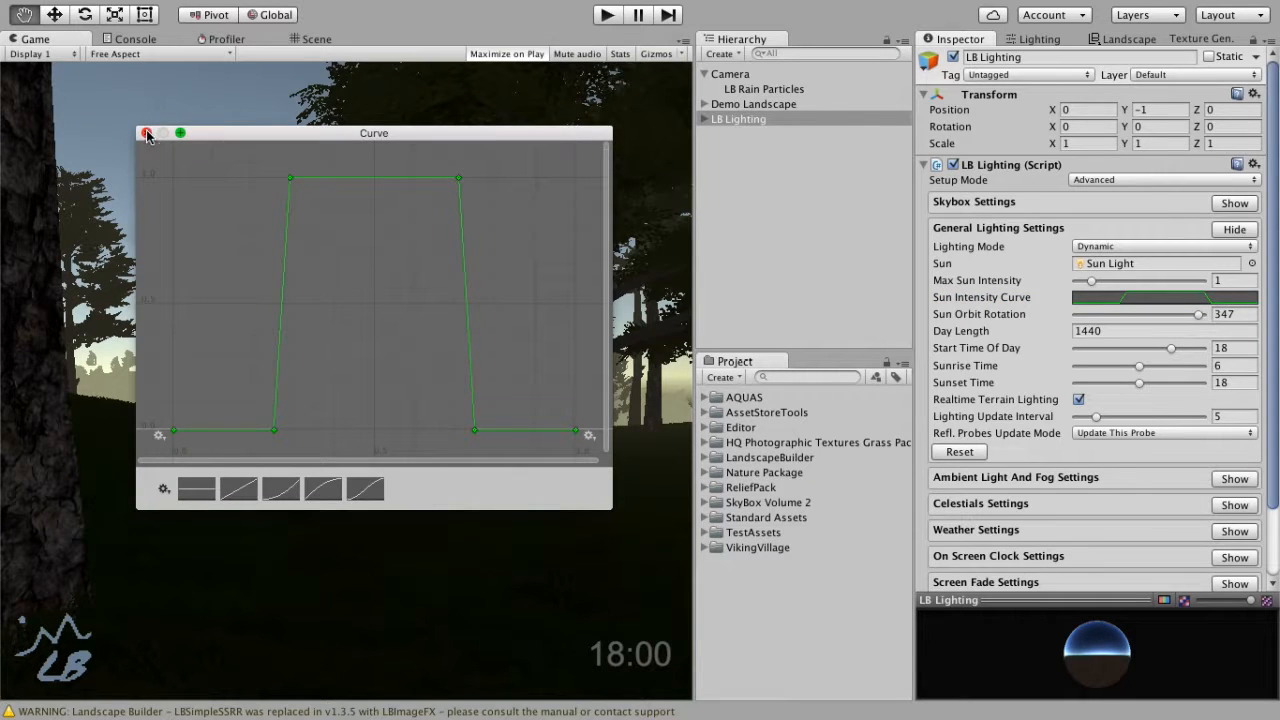
pyautogui.click(146, 132)
pyautogui.click(1230, 230)
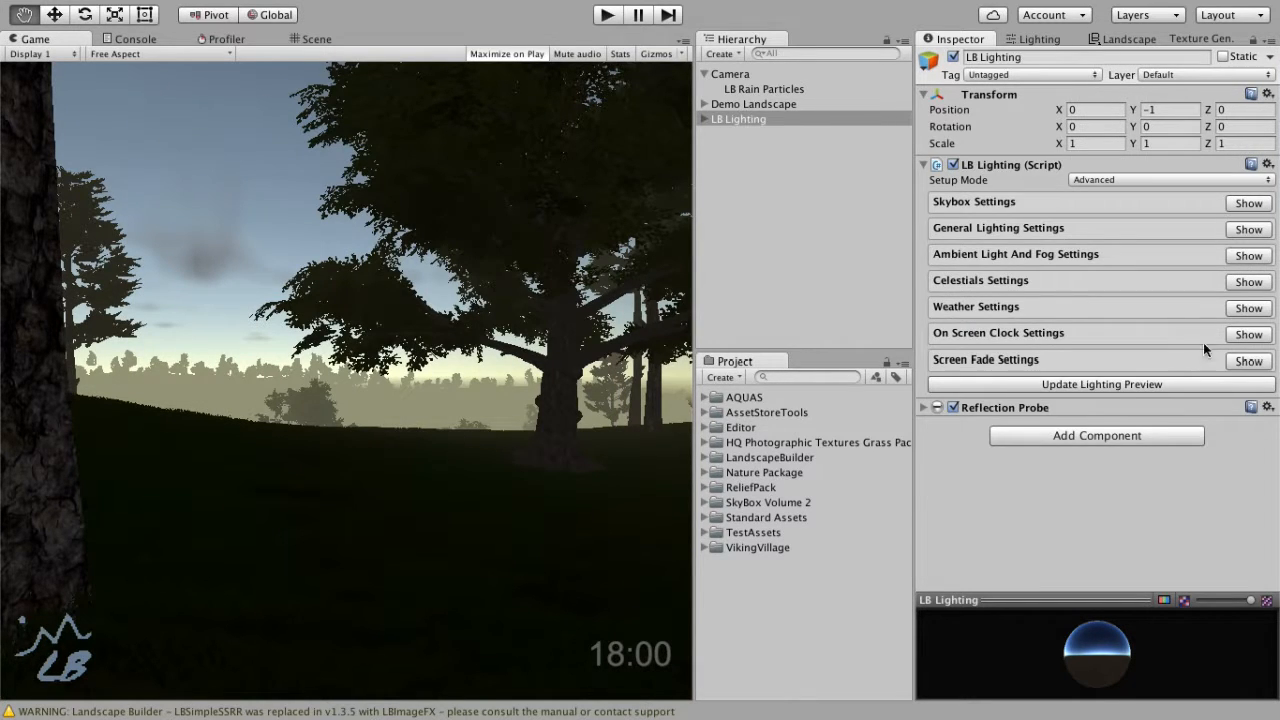